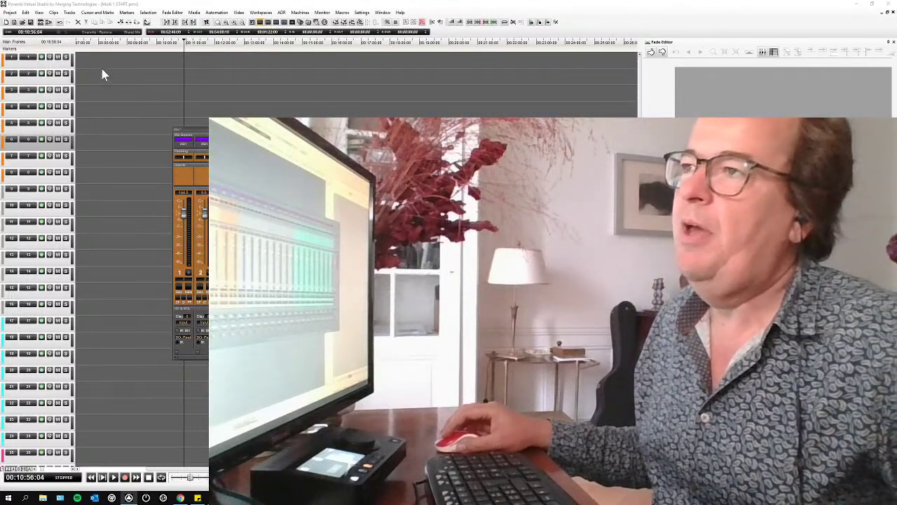
- Arm track 3 for recording and disarm it again
click(42, 91)
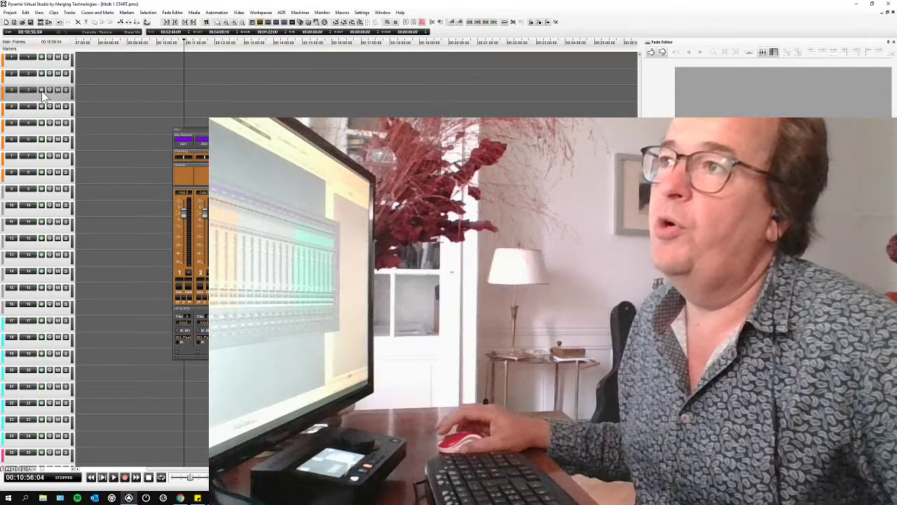
click(42, 90)
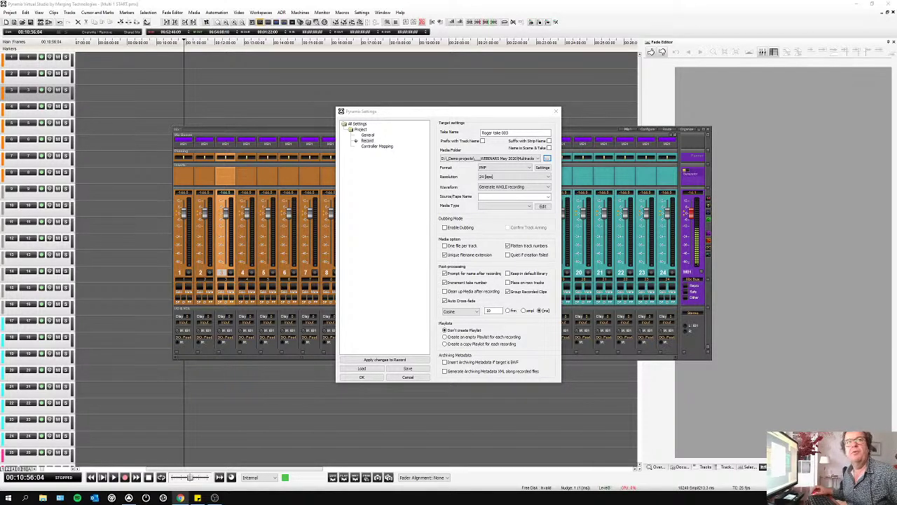
- Look through the media folder, file format and resolution choices in the project's record settings
click(527, 166)
click(528, 168)
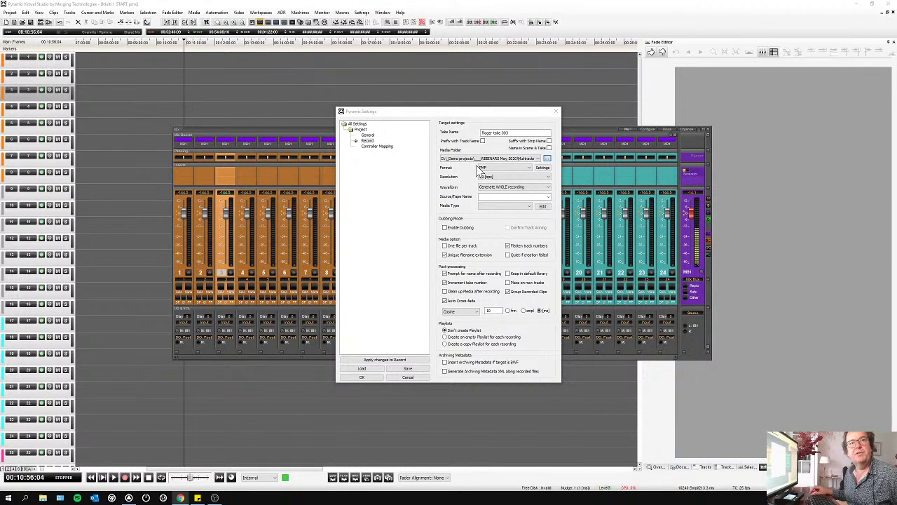
click(548, 160)
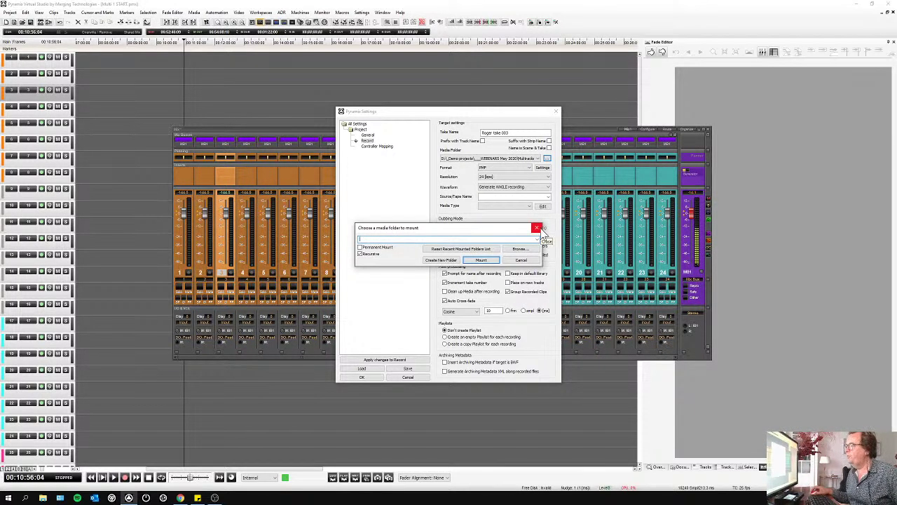
key(Return)
click(503, 168)
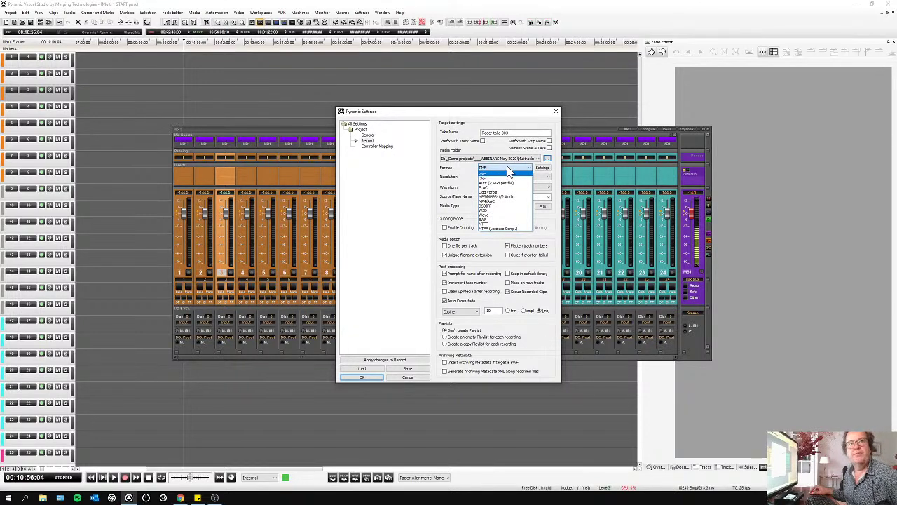
click(510, 172)
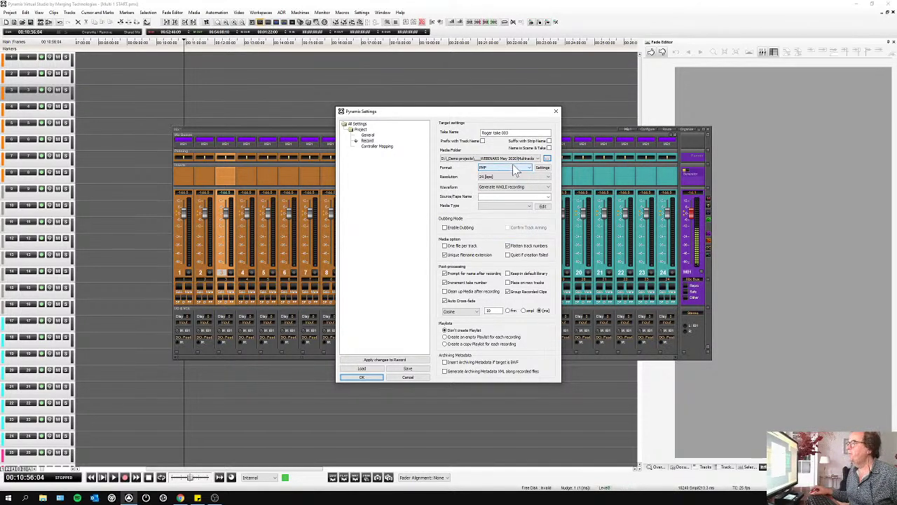
click(517, 176)
click(518, 180)
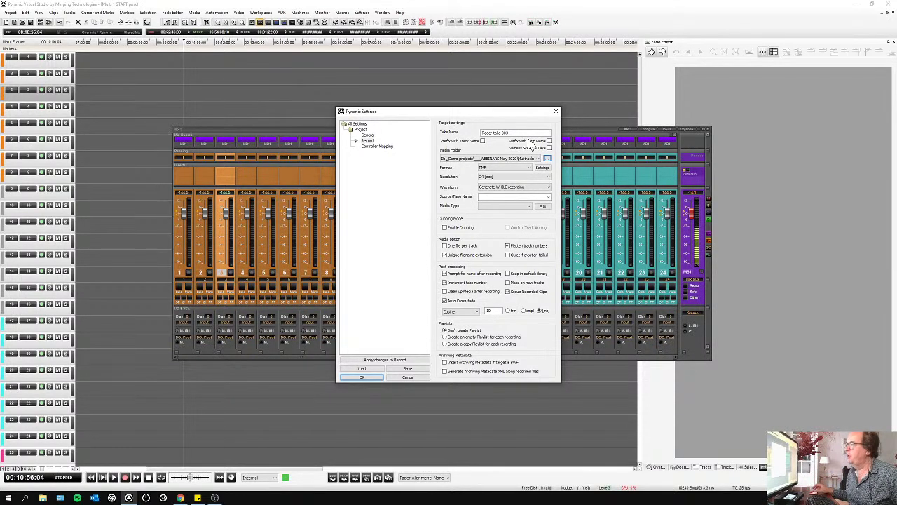
- Check the post-processing option that prompts for a name after recording, and cancel out of the record settings
drag(465, 116, 457, 111)
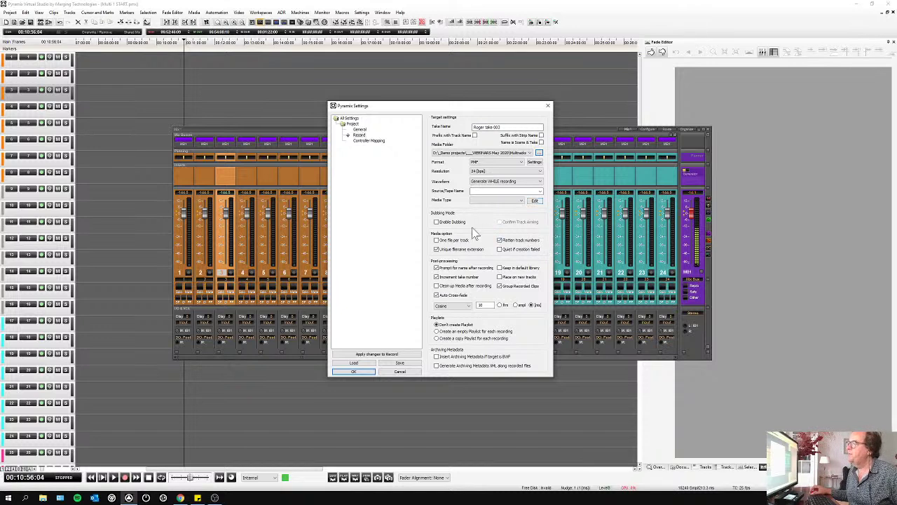
click(453, 267)
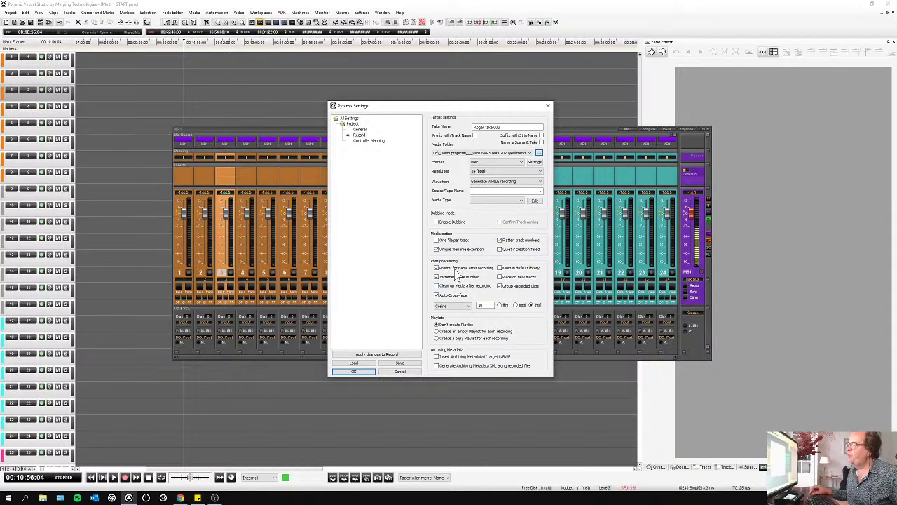
click(452, 269)
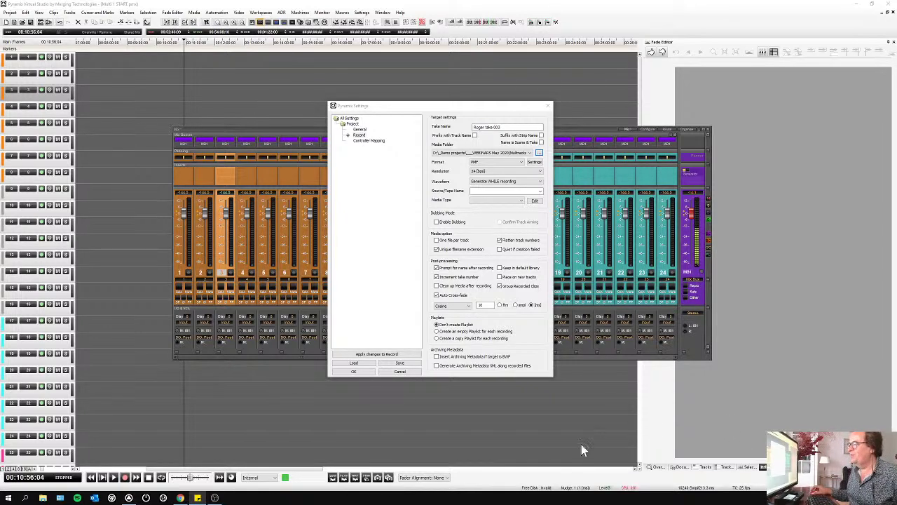
click(402, 372)
- Reposition the mixer window and look across its strips up to strip 41 and back to strip 1
drag(376, 136, 357, 106)
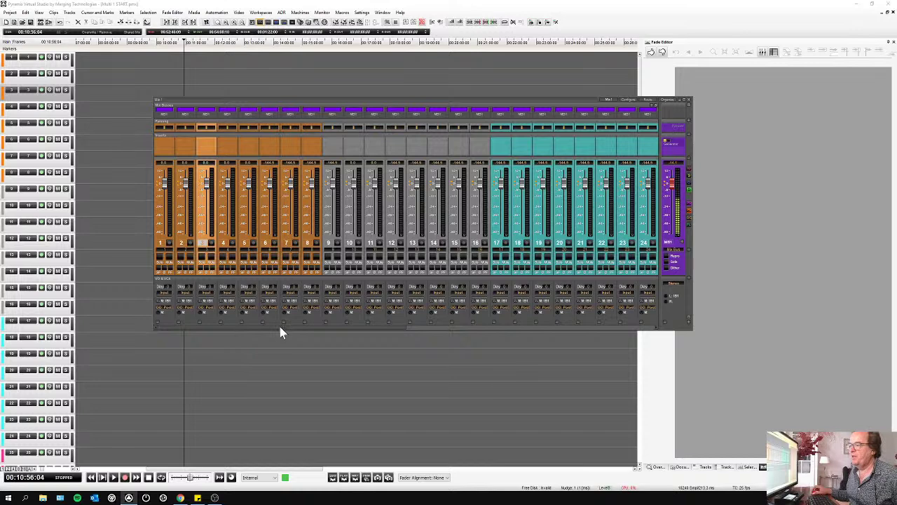
drag(306, 327, 631, 329)
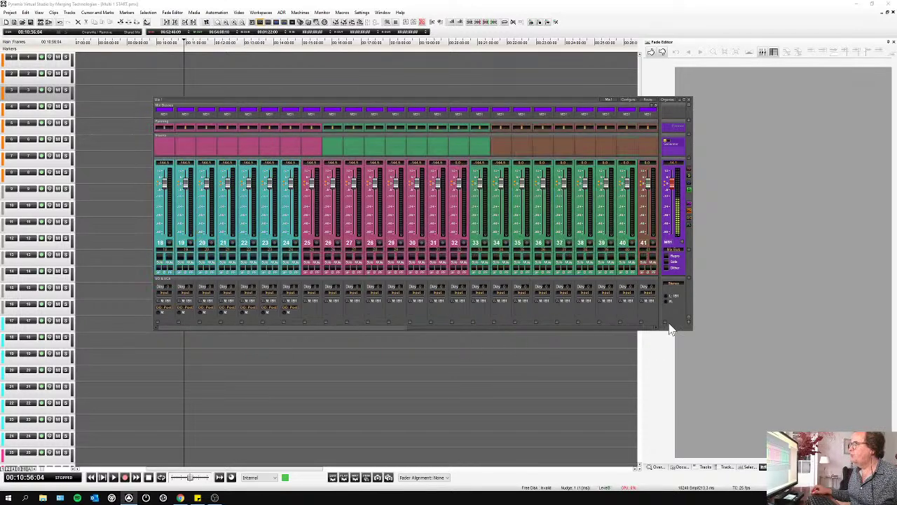
drag(447, 322, 156, 327)
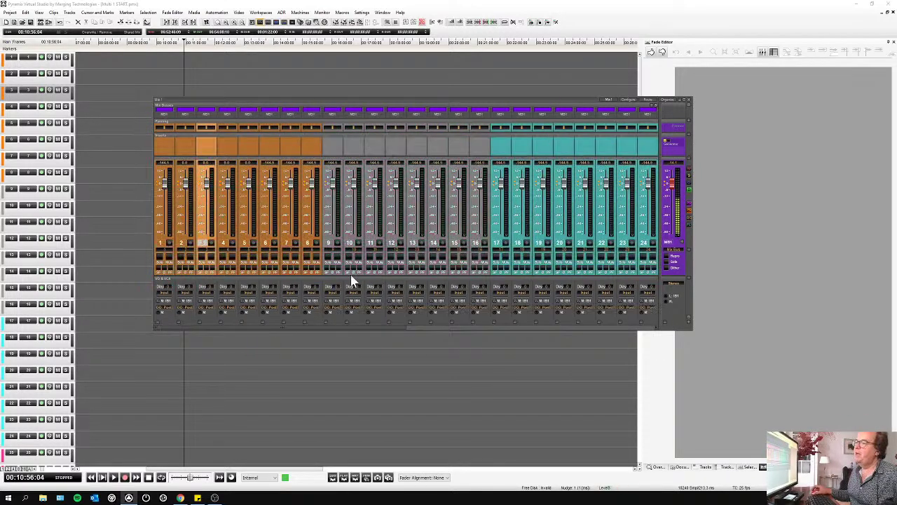
- Arm track 1 for recording to check its signal from the mix bus generator, and disarm it
click(666, 143)
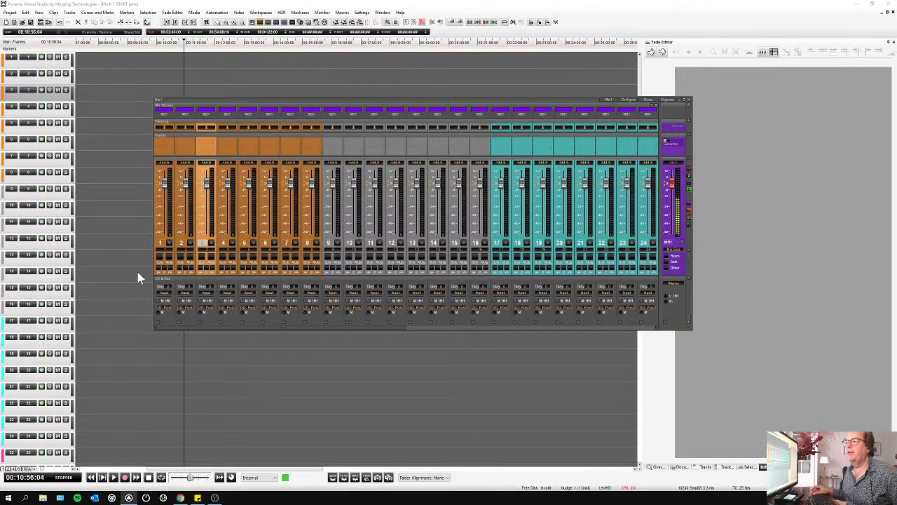
click(41, 58)
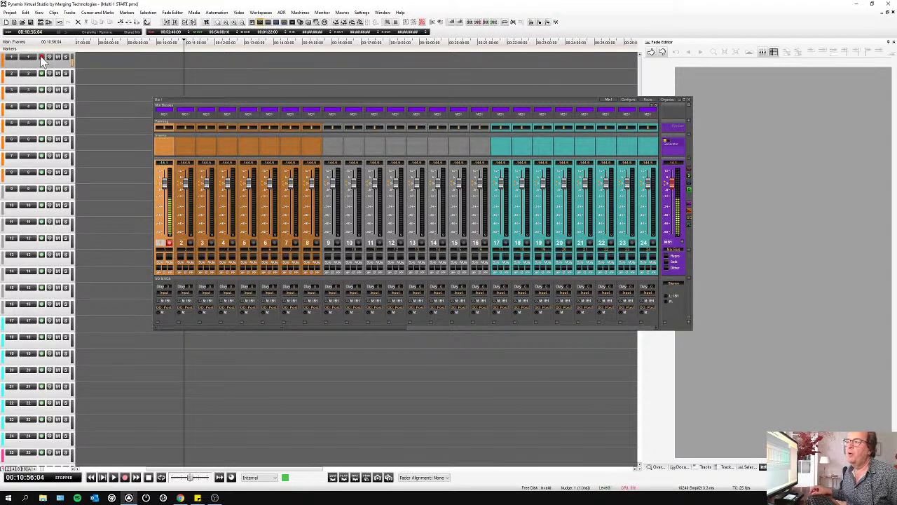
click(41, 58)
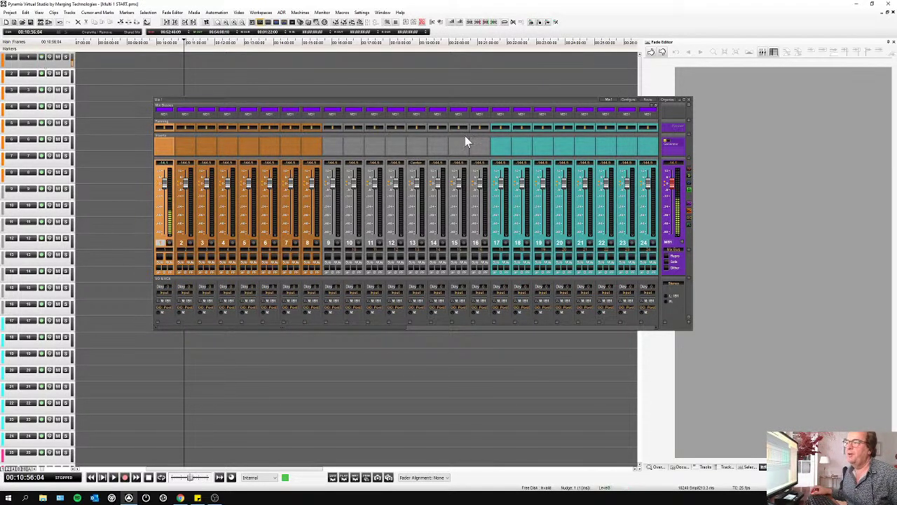
- View the mix bus generator's settings, close its window and reposition the mixer over the upper timeline
click(671, 147)
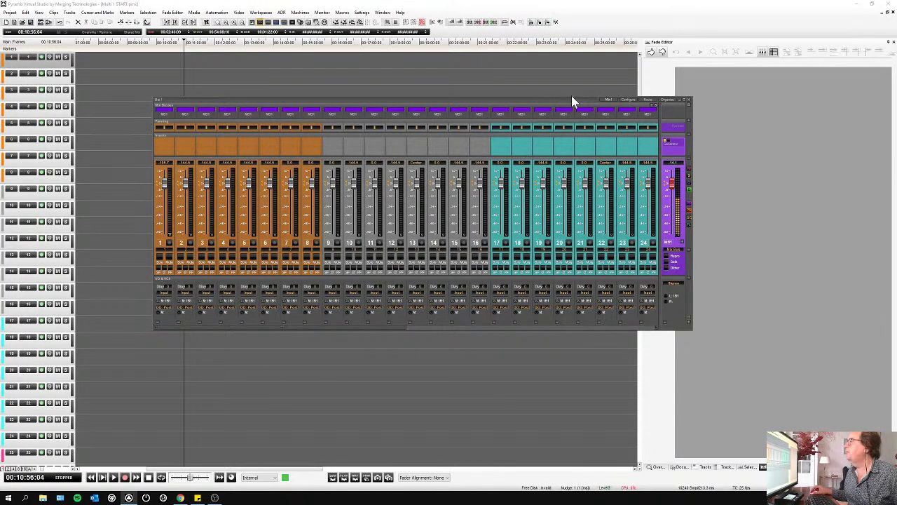
drag(573, 105, 570, 243)
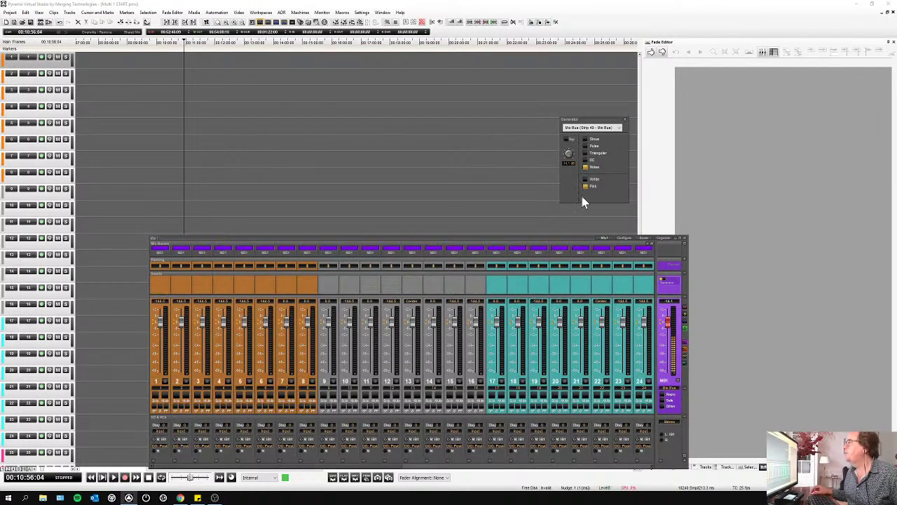
click(625, 120)
drag(580, 238, 603, 62)
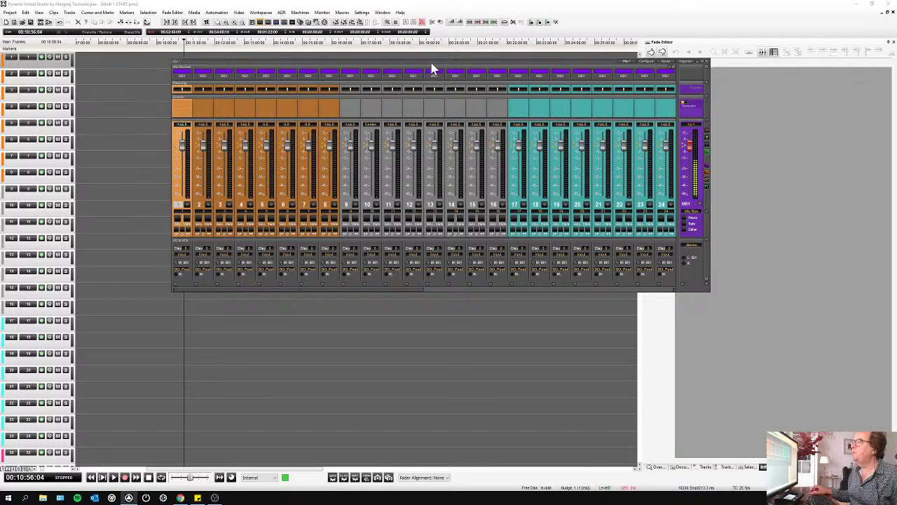
drag(431, 62, 405, 71)
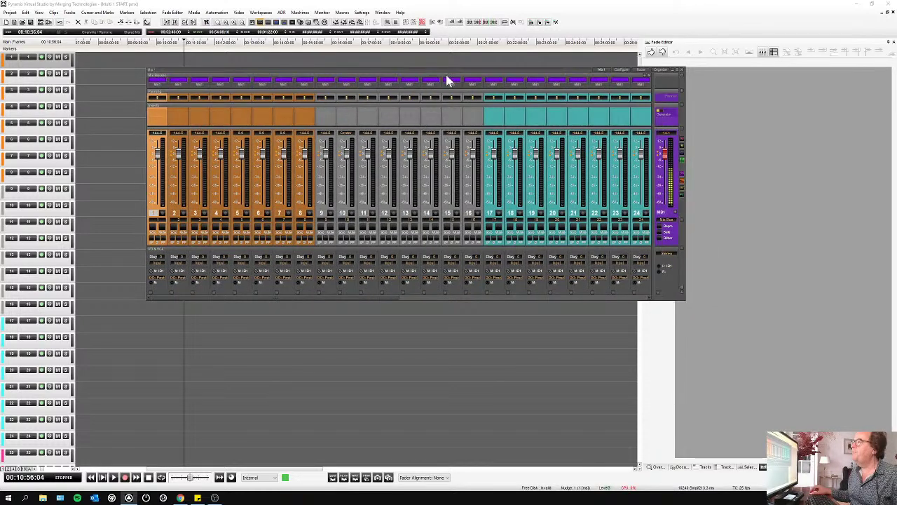
- Examine the mixer's routing matrices for strip inputs, strip direct outs and monitor outputs
click(641, 70)
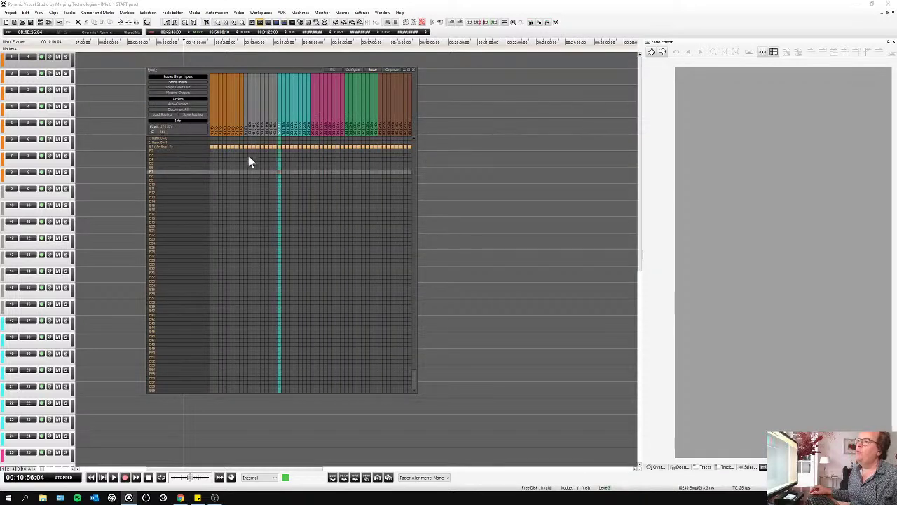
click(186, 86)
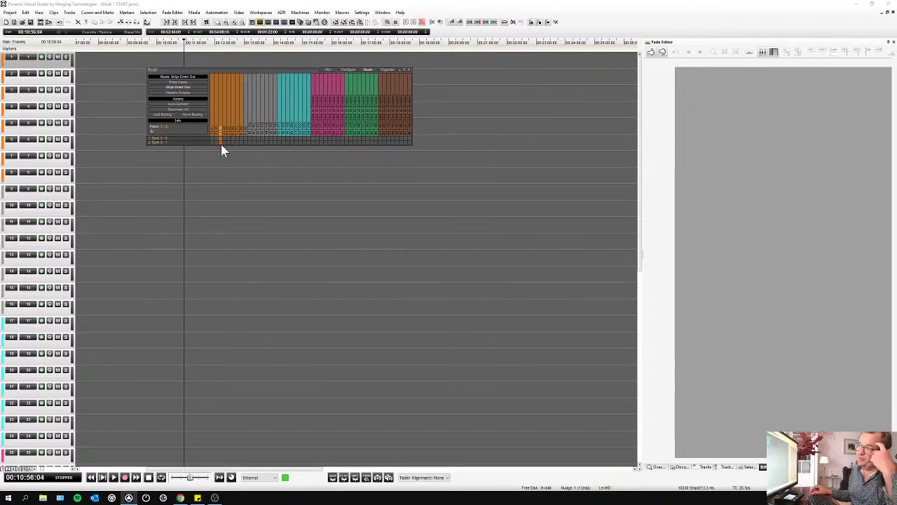
click(181, 93)
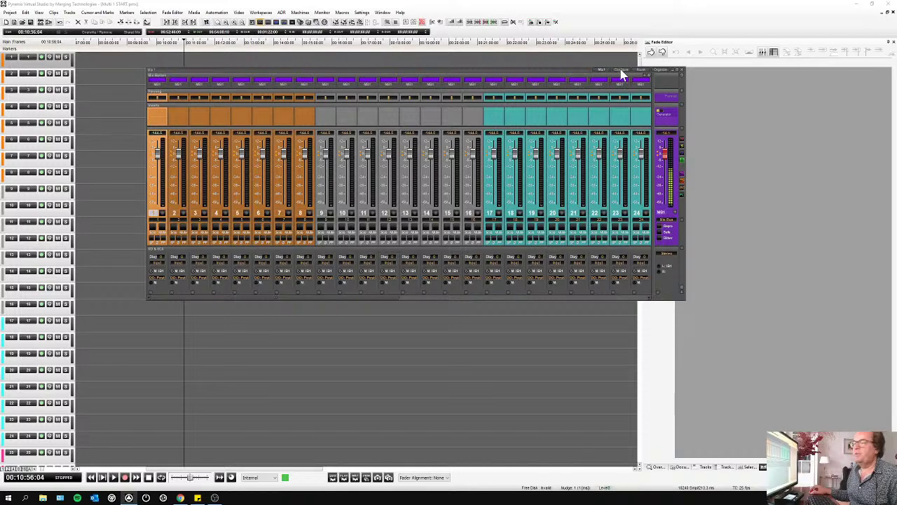
- Set the direct out of strips 1 to 9 to Off in the mixer configuration
click(621, 71)
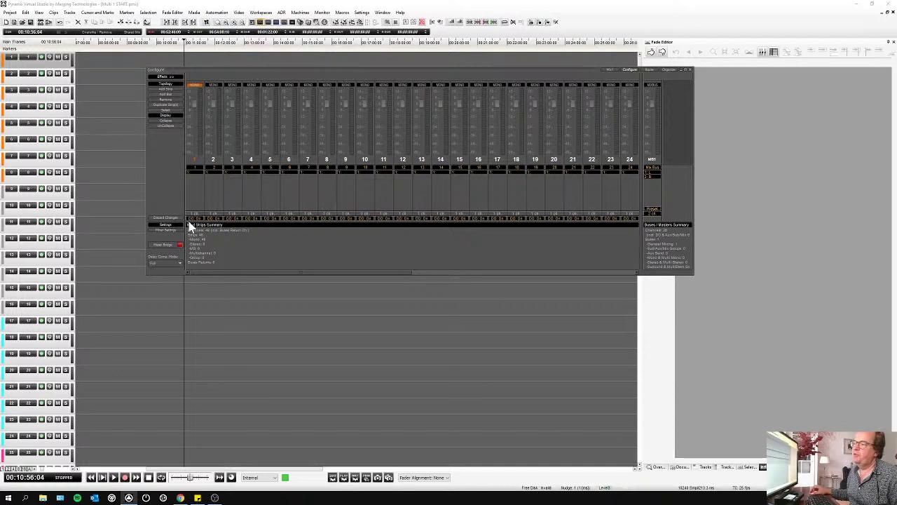
click(403, 223)
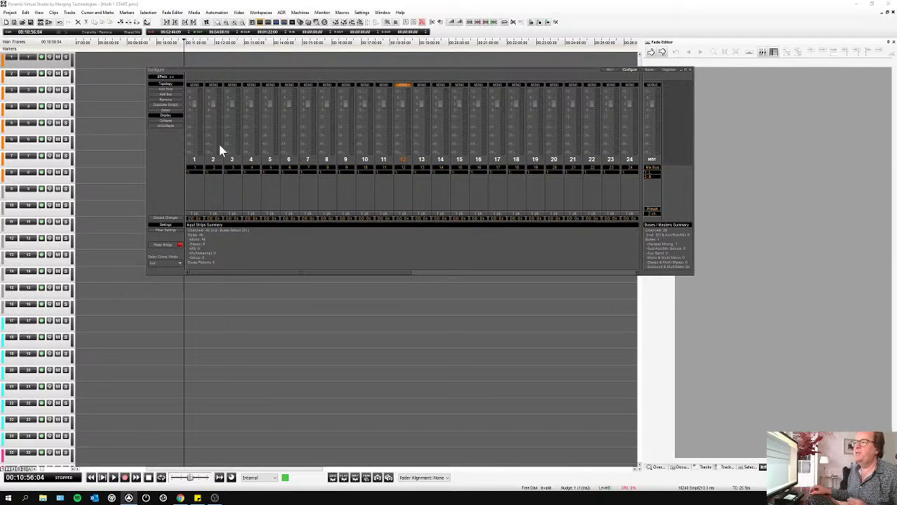
click(195, 138)
shift+click(326, 140)
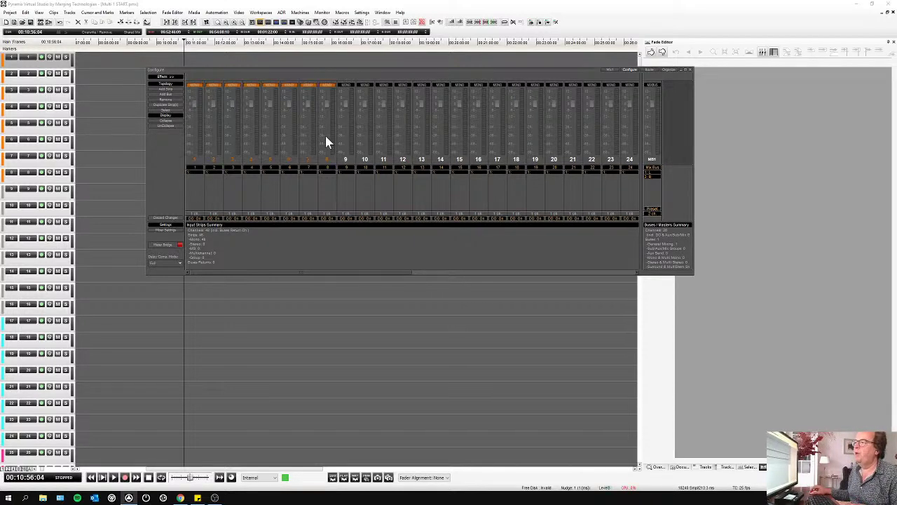
click(197, 220)
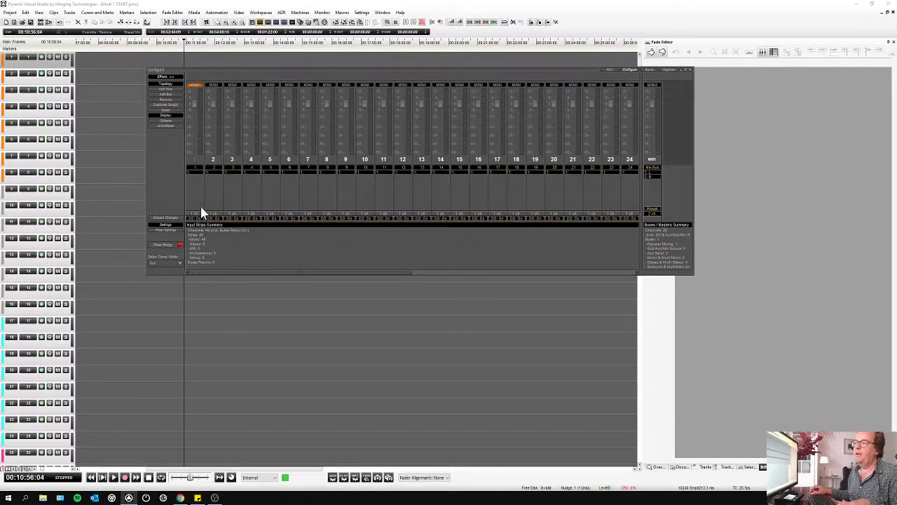
shift+click(334, 145)
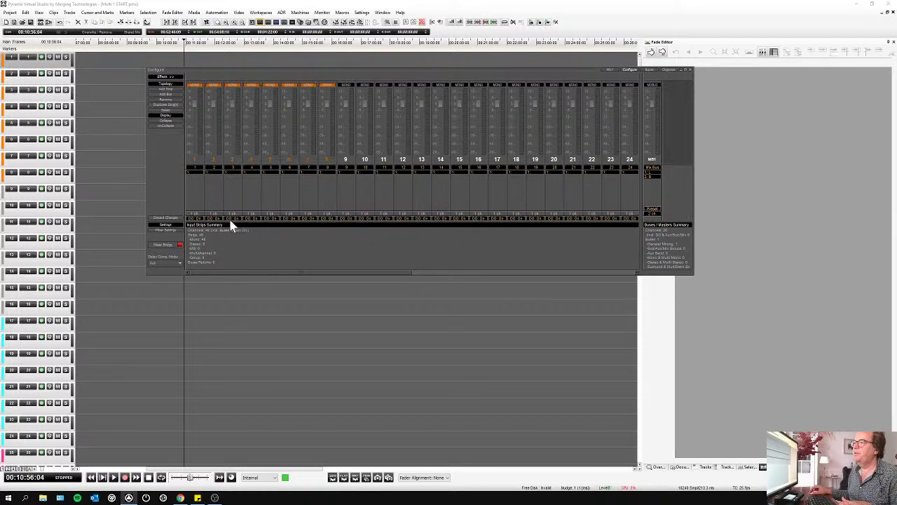
click(195, 223)
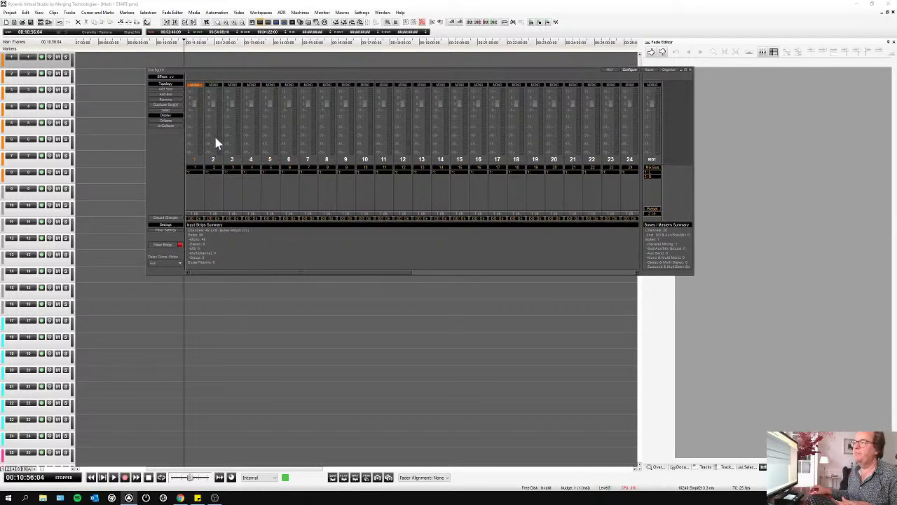
shift+click(346, 153)
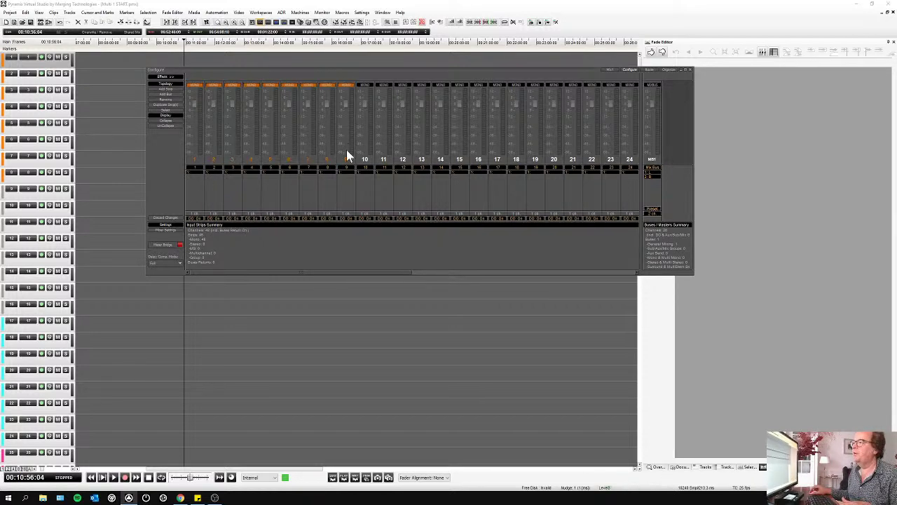
click(345, 217)
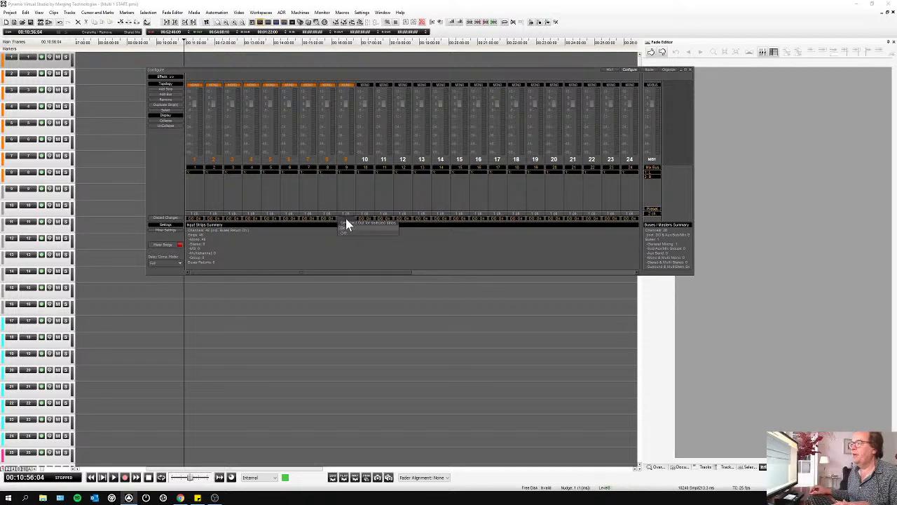
click(348, 234)
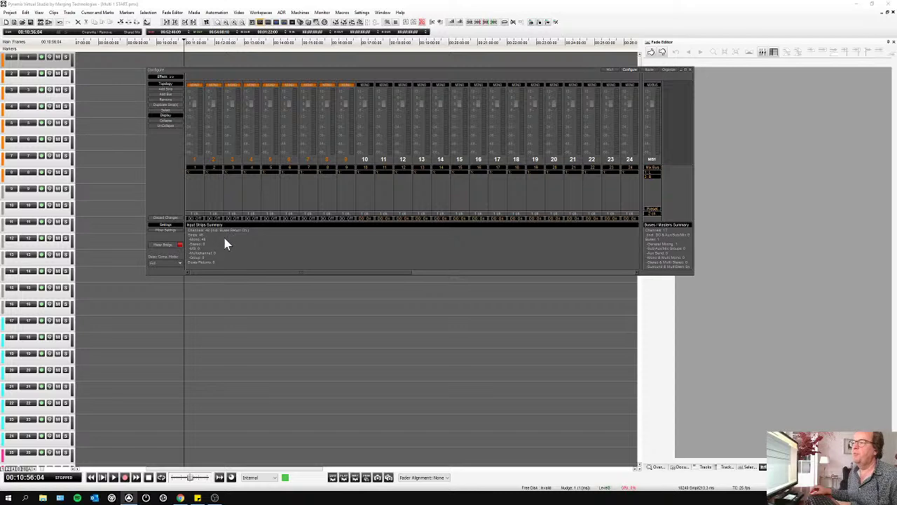
- Discard the direct out changes to restore the previous mixer setup, and return to the mix view
click(169, 219)
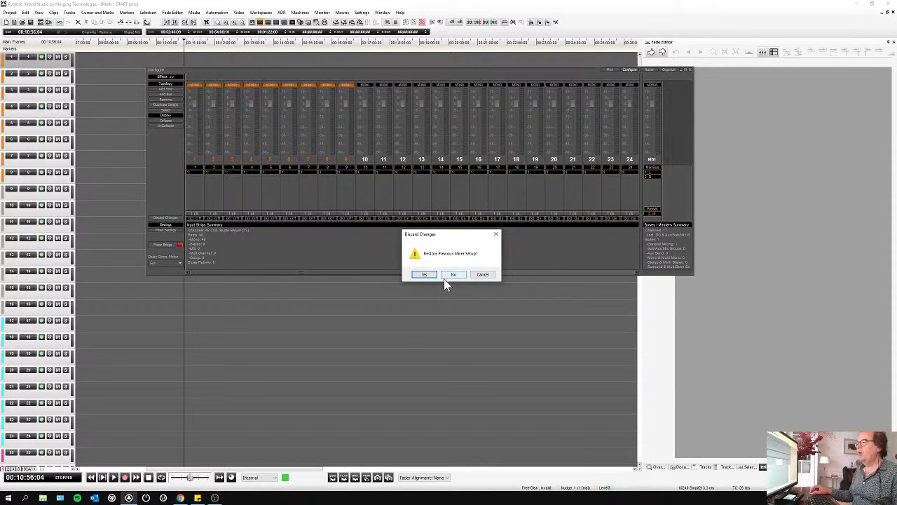
click(427, 275)
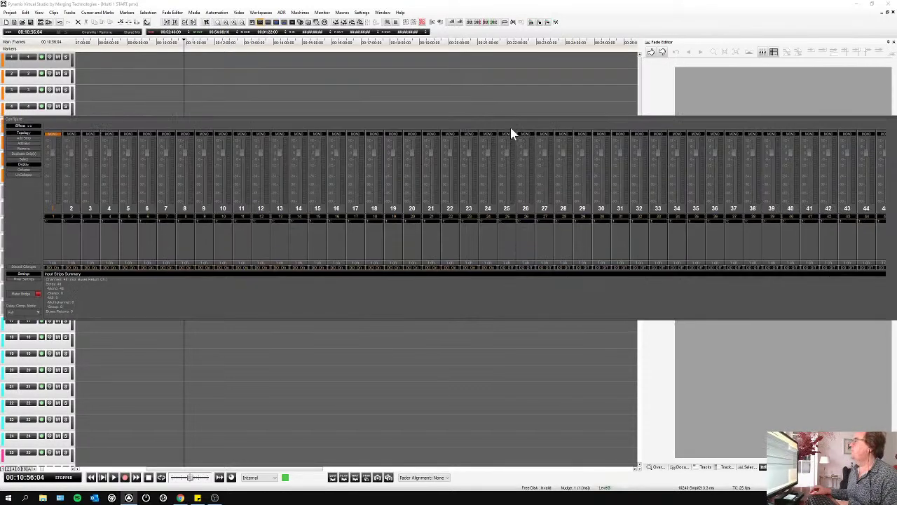
drag(694, 118, 418, 127)
click(649, 130)
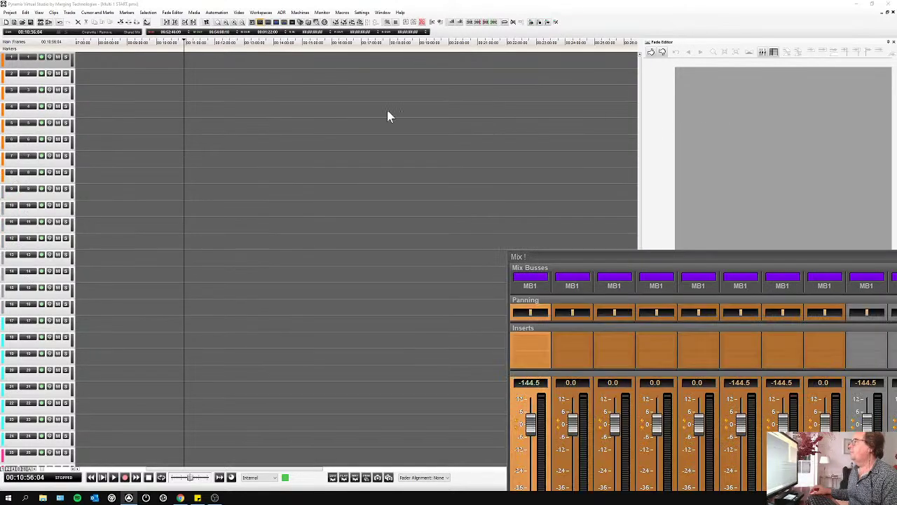
- Move the mixer over the upper timeline and look through its strips from 1 to 48
drag(640, 258, 190, 75)
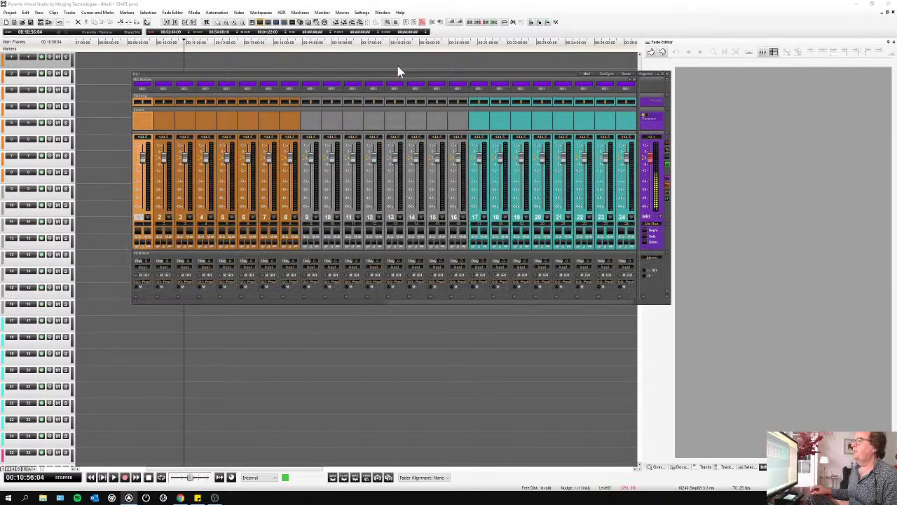
drag(397, 83, 457, 74)
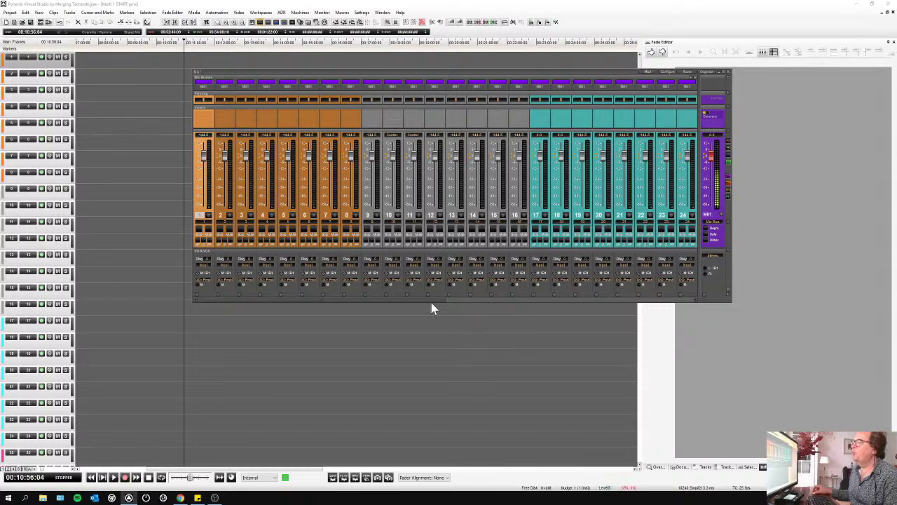
drag(431, 306, 192, 307)
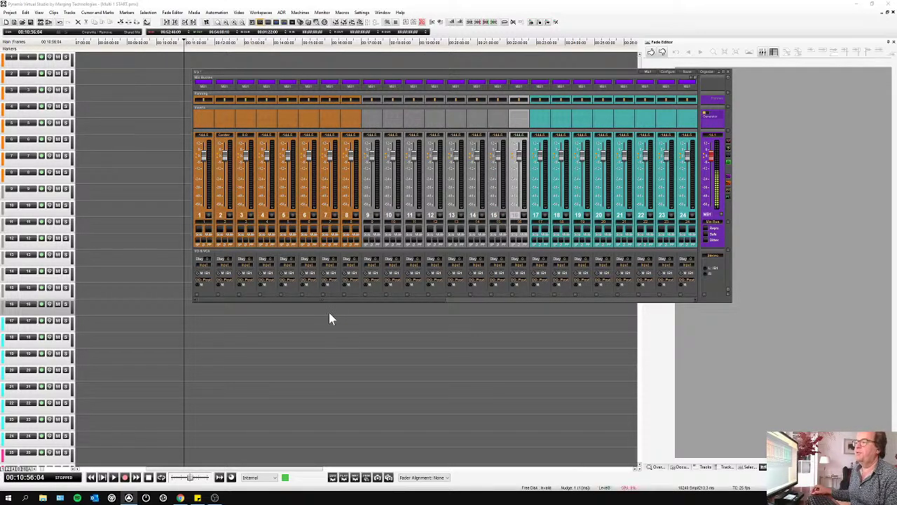
drag(327, 300, 677, 308)
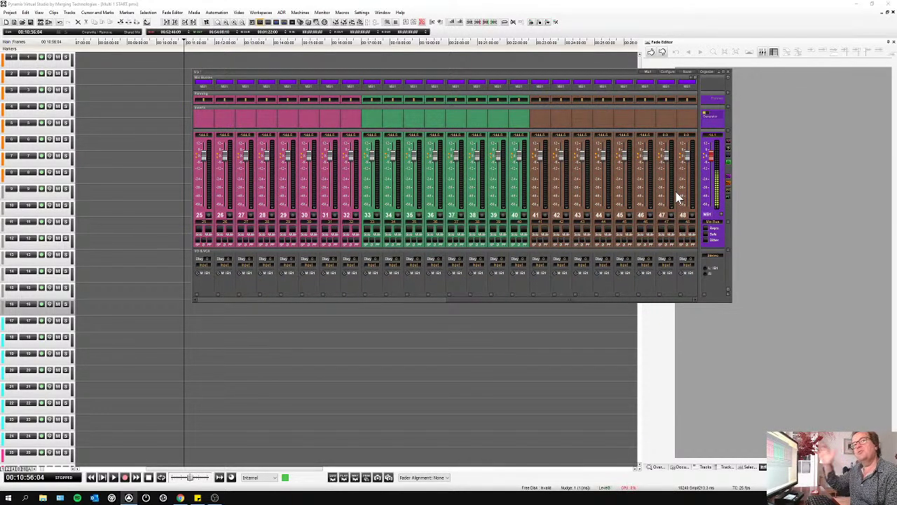
- Remove strips 47 and 48 from mix bus MB1 and assign them back to it
click(668, 83)
click(685, 83)
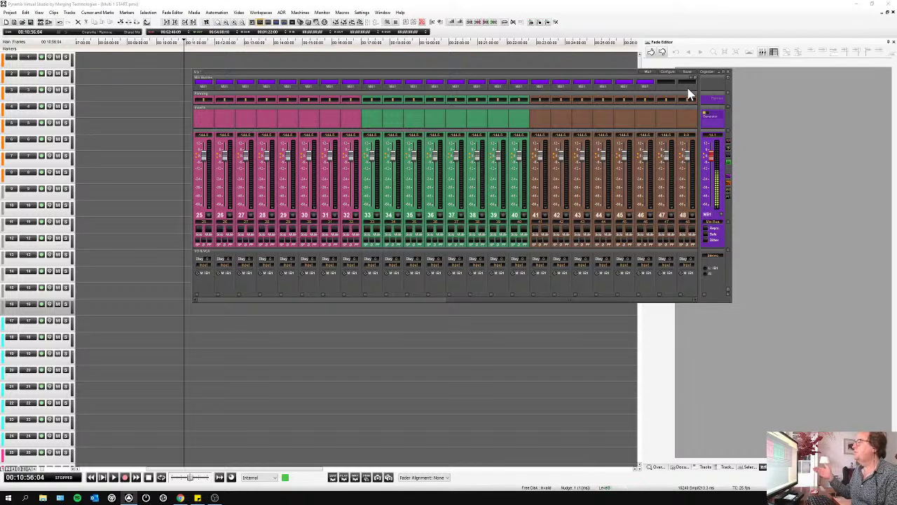
click(668, 82)
click(685, 82)
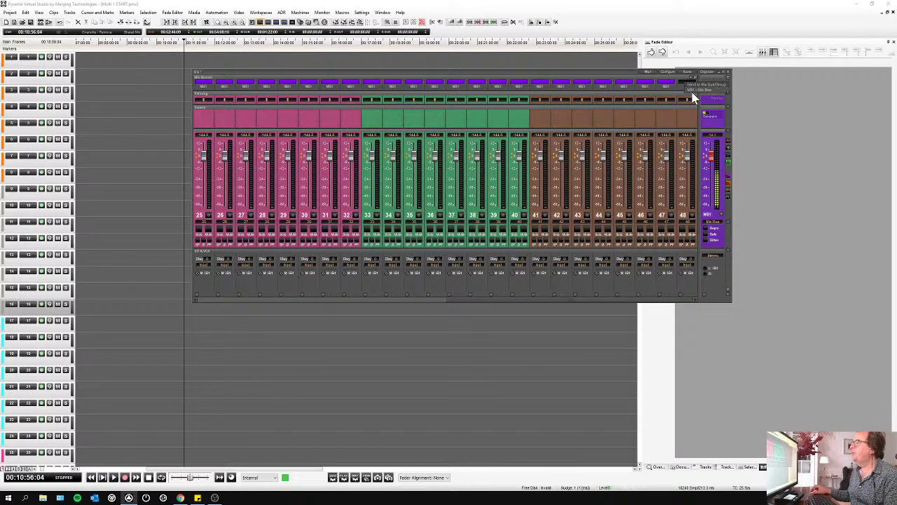
- Bring mixer strips 1 to 24 back into view and arm all tracks for recording, starting with track 1
drag(543, 301, 201, 302)
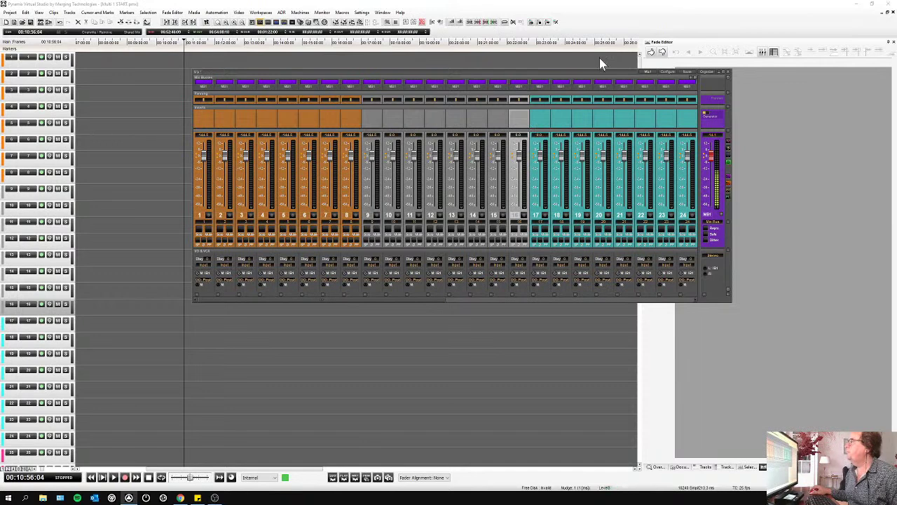
drag(587, 70, 581, 68)
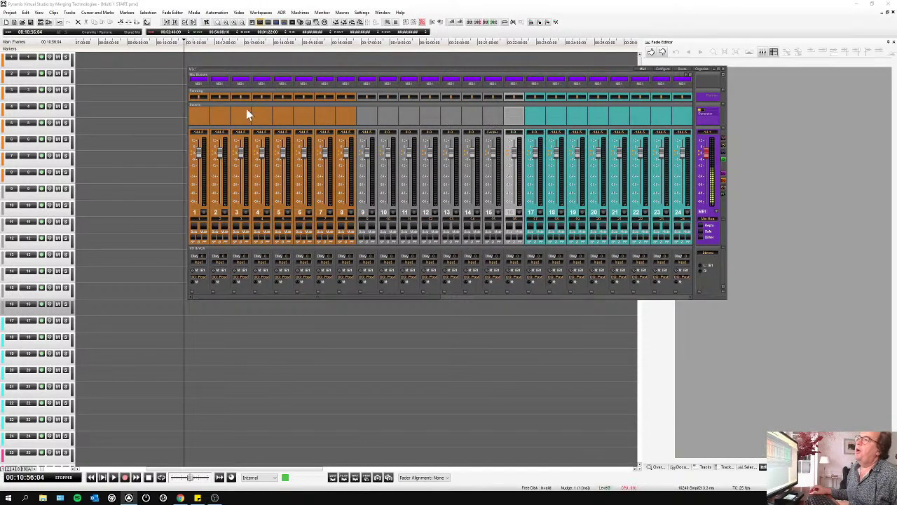
click(41, 57)
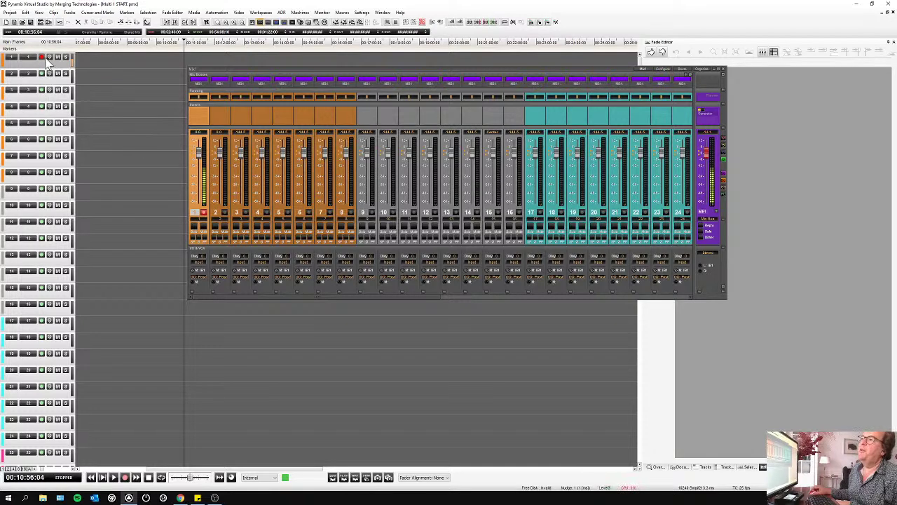
ctrl+click(43, 61)
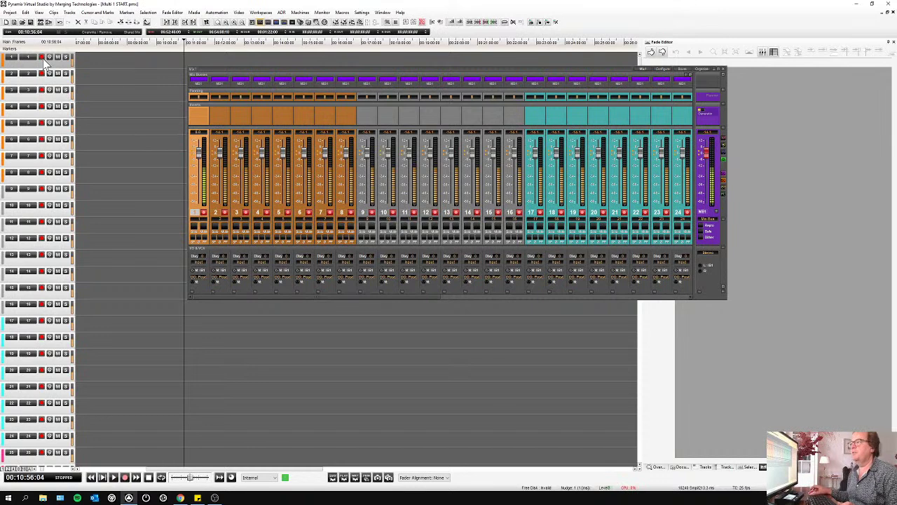
- View the mix bus generator's noise settings, and close both the generator and mixer windows
click(613, 98)
drag(612, 71, 588, 36)
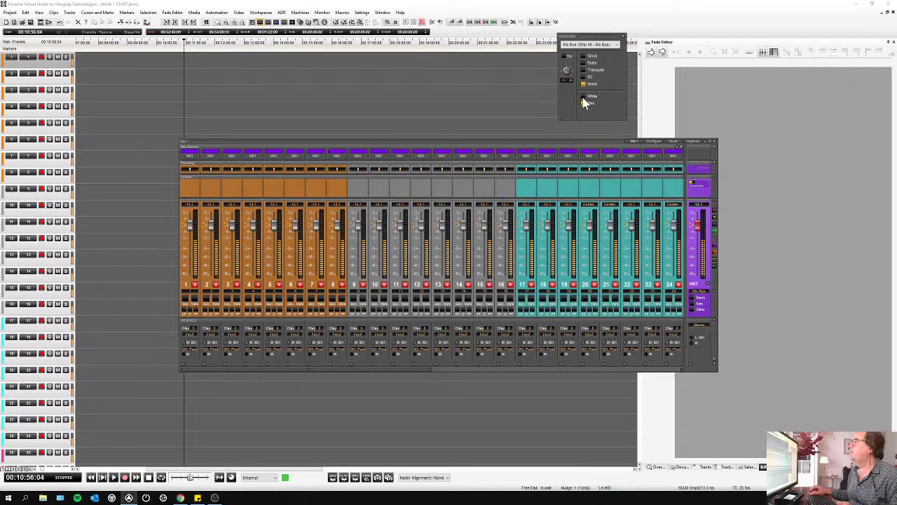
click(622, 36)
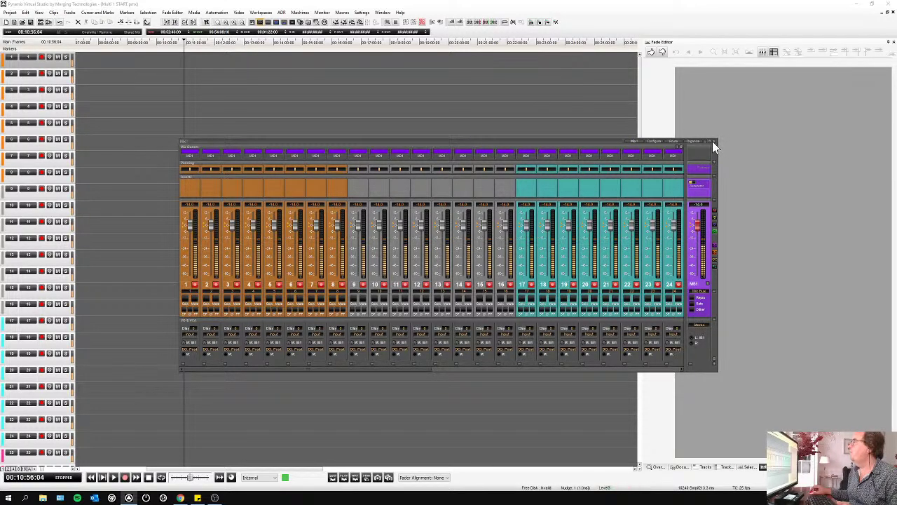
click(713, 142)
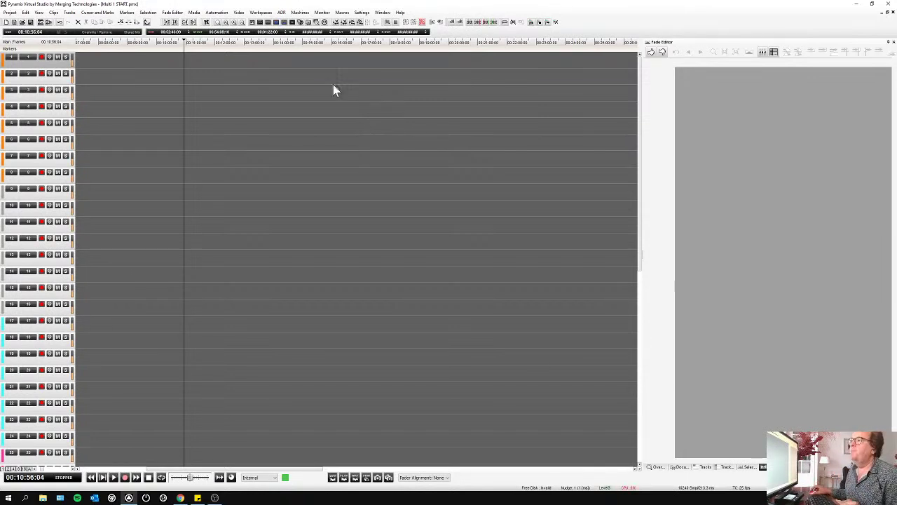
- Reopen the mixer to compare its compact strip view with the full view, and close it
click(259, 23)
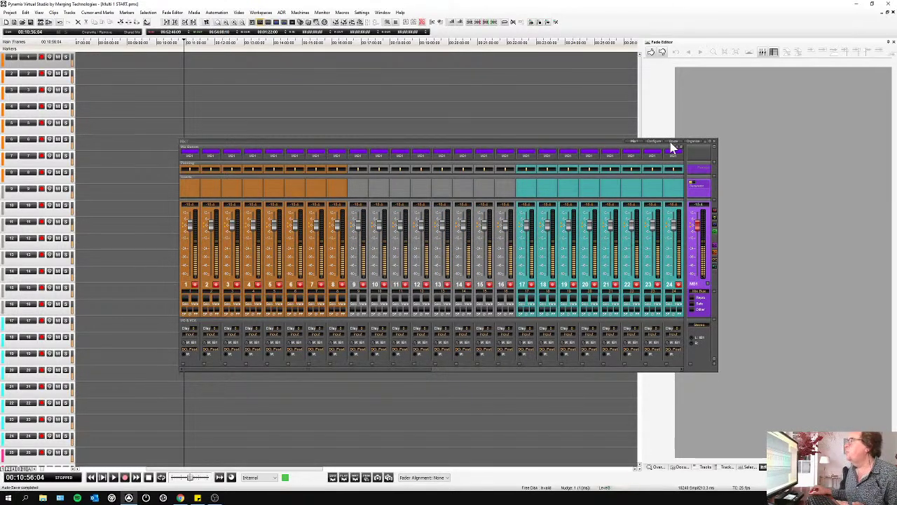
click(710, 143)
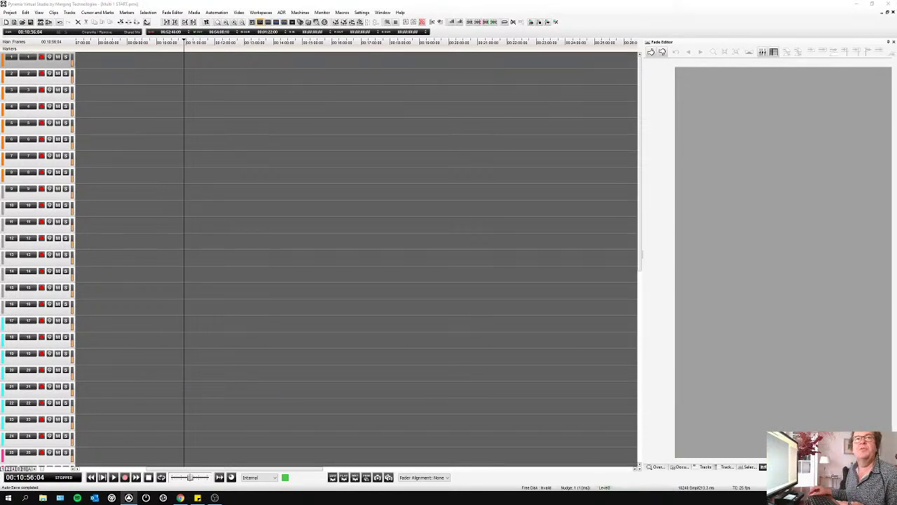
key(ctrl+m)
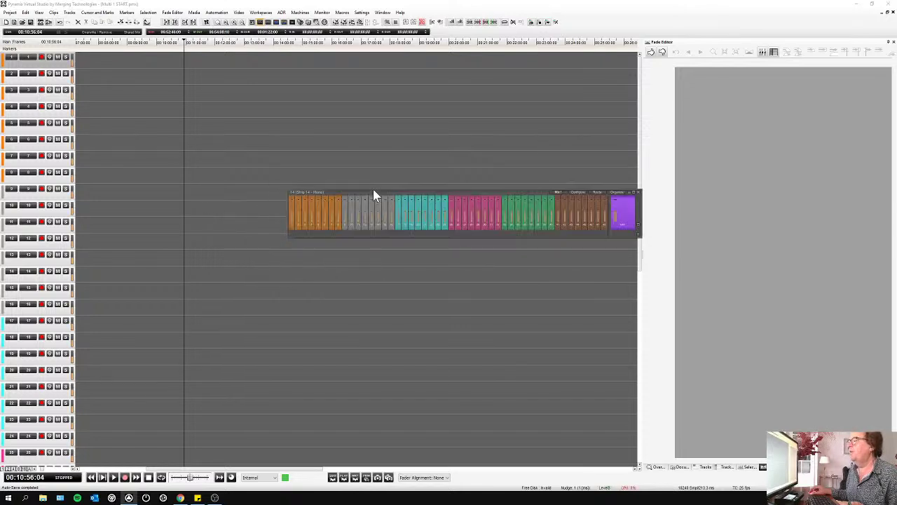
drag(392, 197, 407, 194)
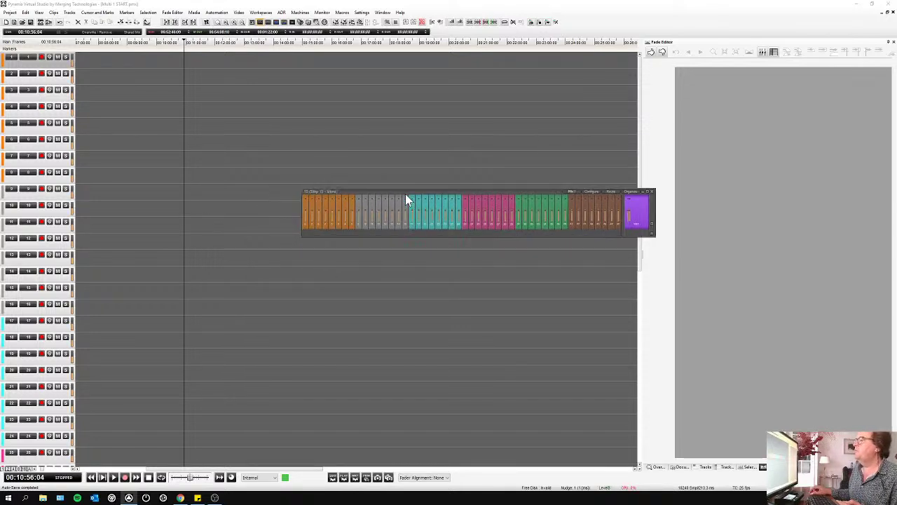
click(648, 192)
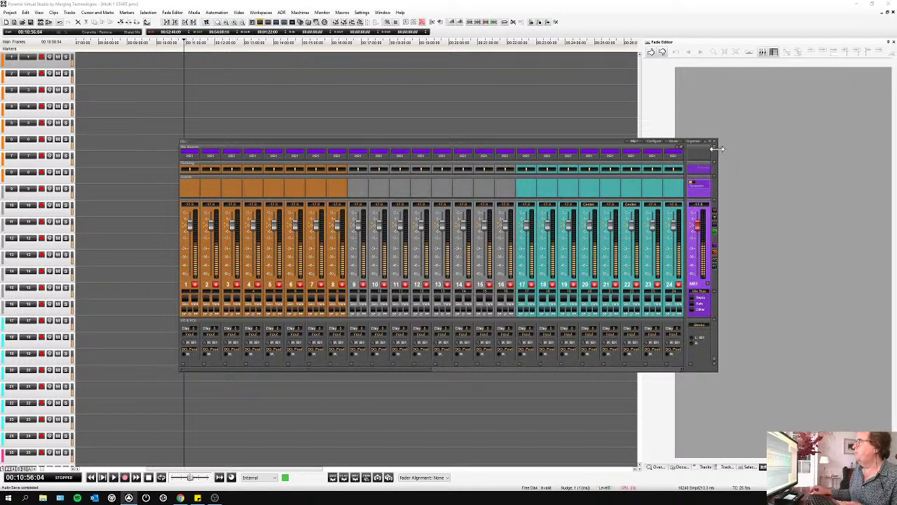
click(713, 142)
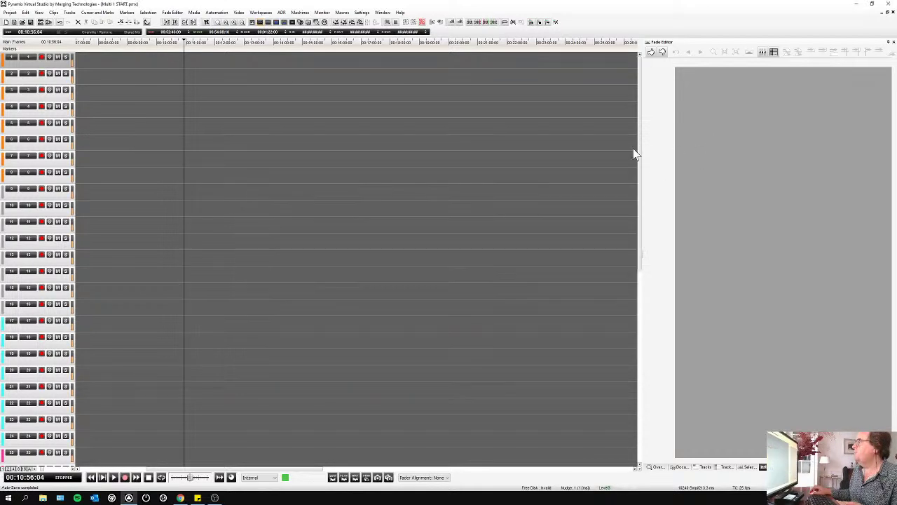
- Open the meter bridge for all 48 tracks, reduce its height and place it over the lower timeline
click(277, 25)
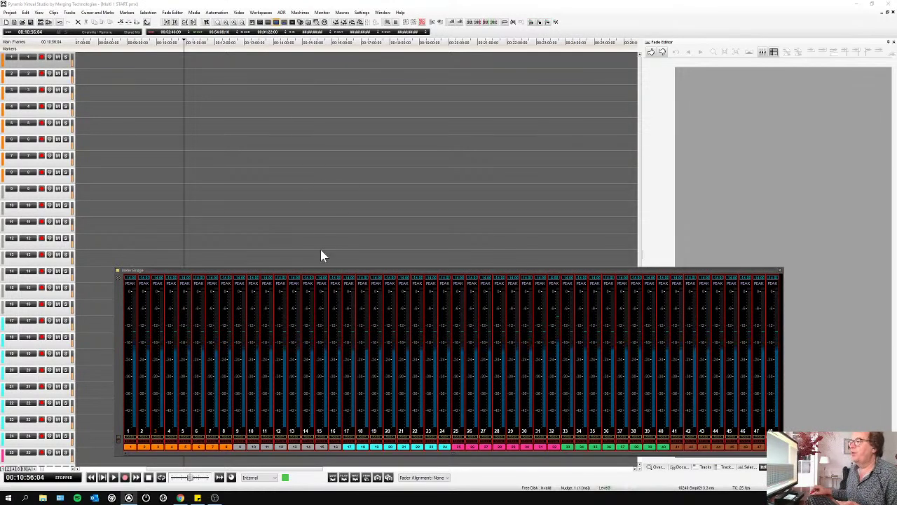
drag(327, 278, 284, 254)
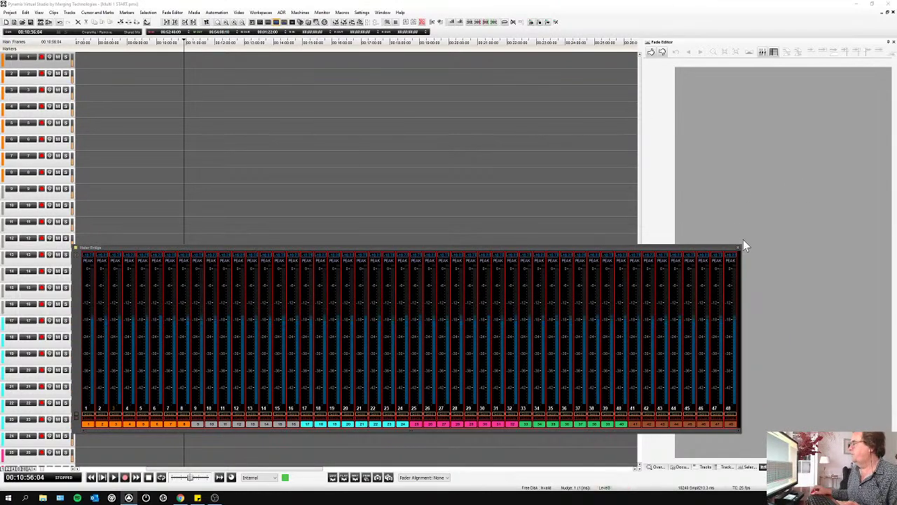
drag(741, 244, 736, 284)
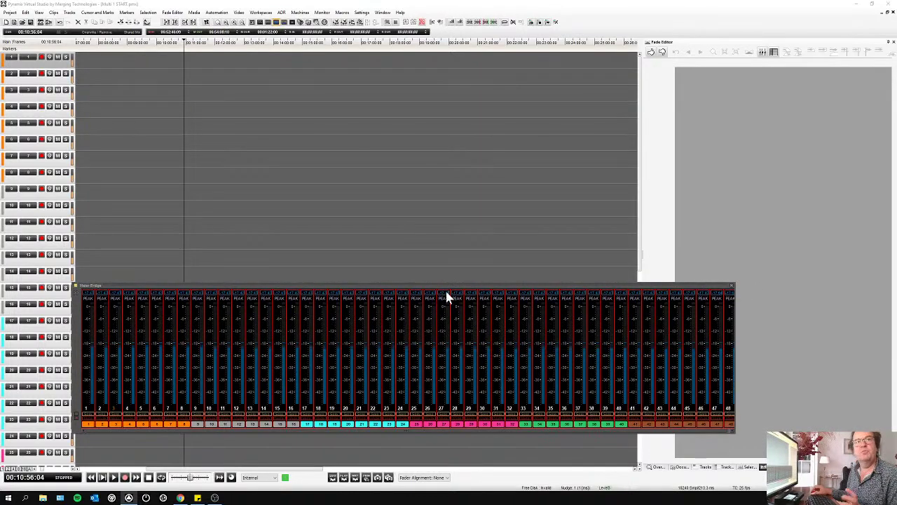
drag(375, 290, 408, 256)
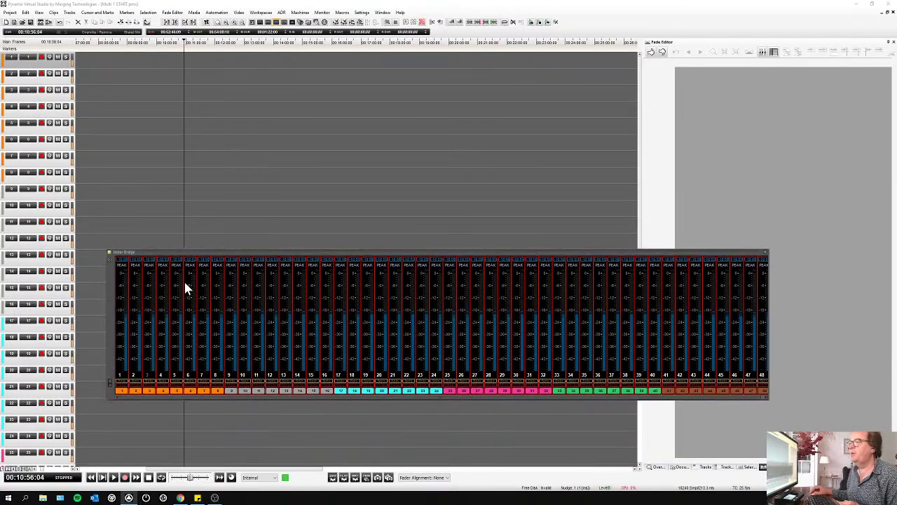
- Show the meter bridge's display options, choose Peak as the meter type and adjust the meter zoom
click(109, 262)
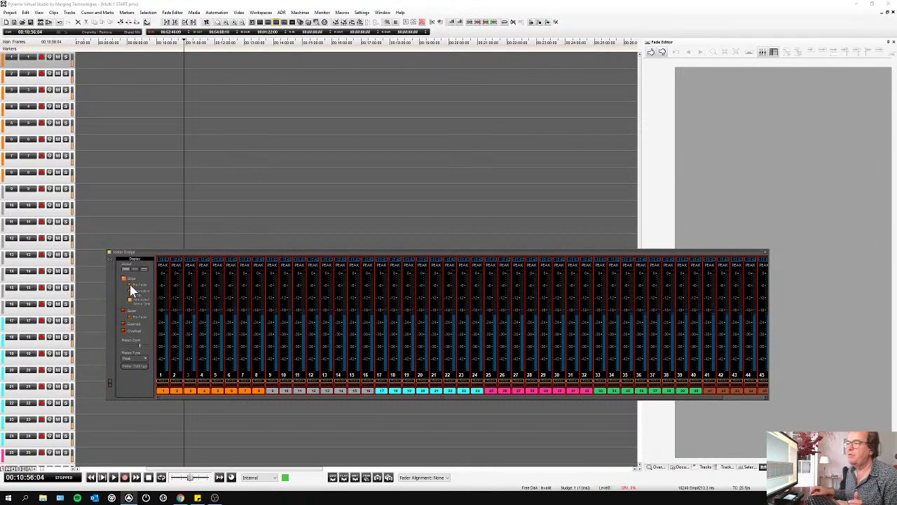
click(143, 357)
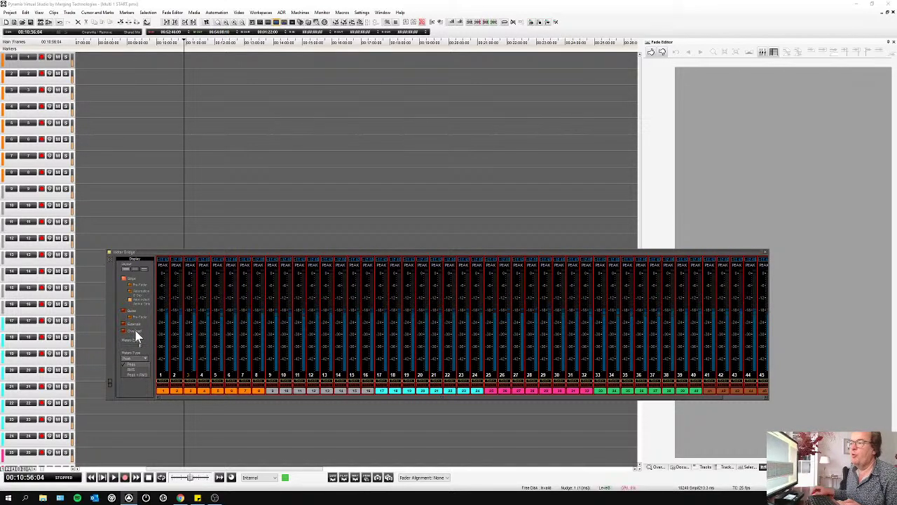
click(138, 363)
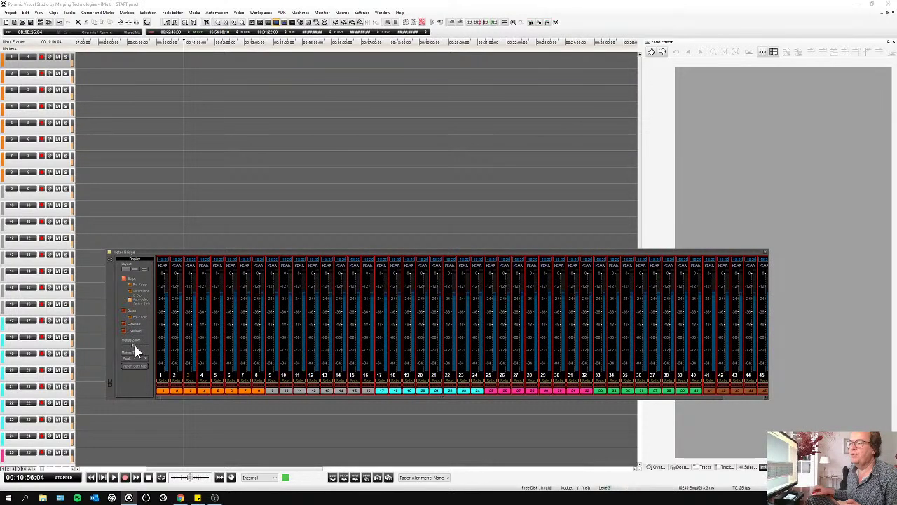
drag(133, 345, 140, 347)
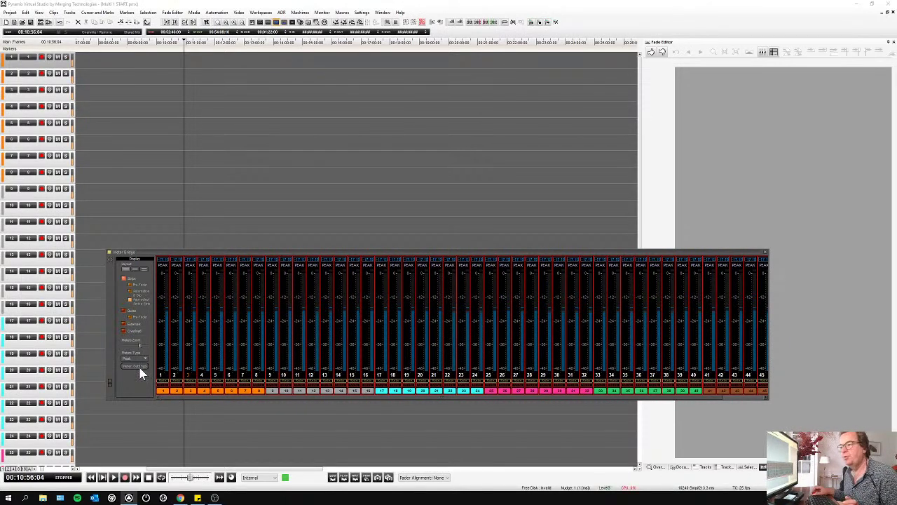
- Inspect the meter bridge's timing settings, and move the bridge lower over the timeline with its display options hidden
click(135, 366)
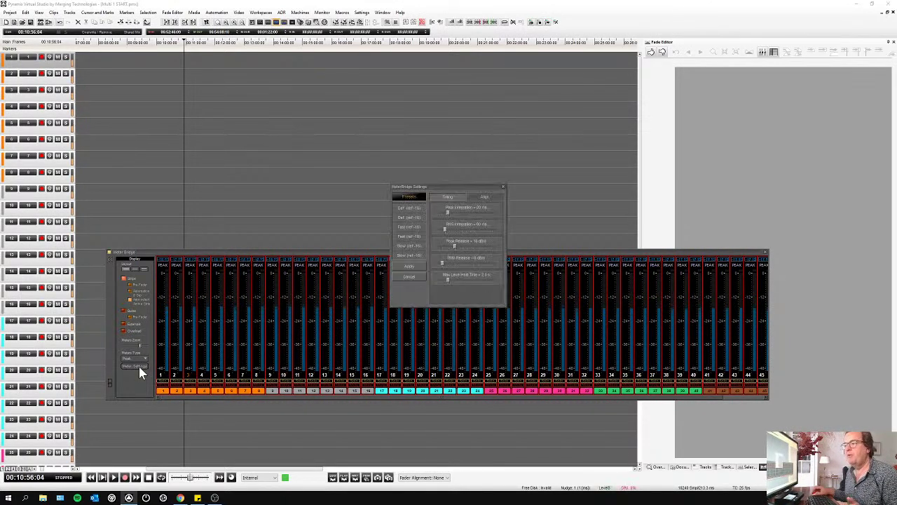
click(503, 187)
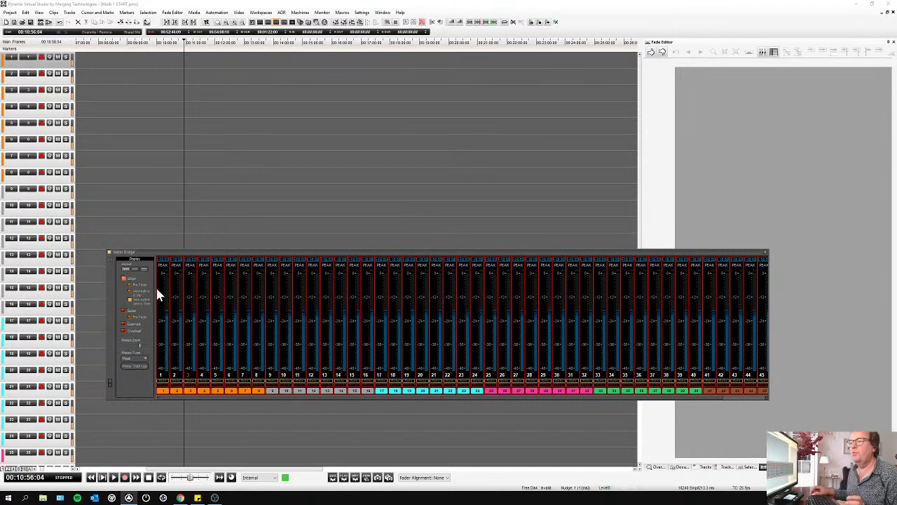
click(112, 260)
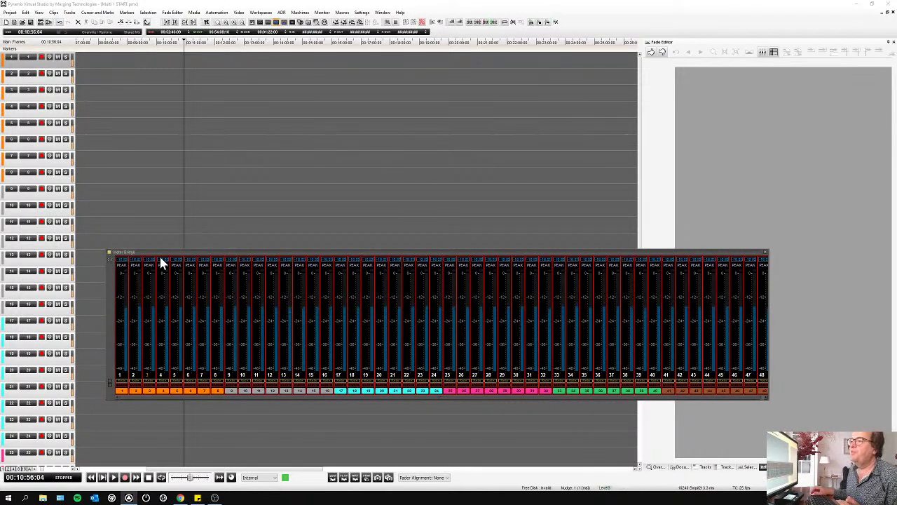
drag(160, 260, 282, 314)
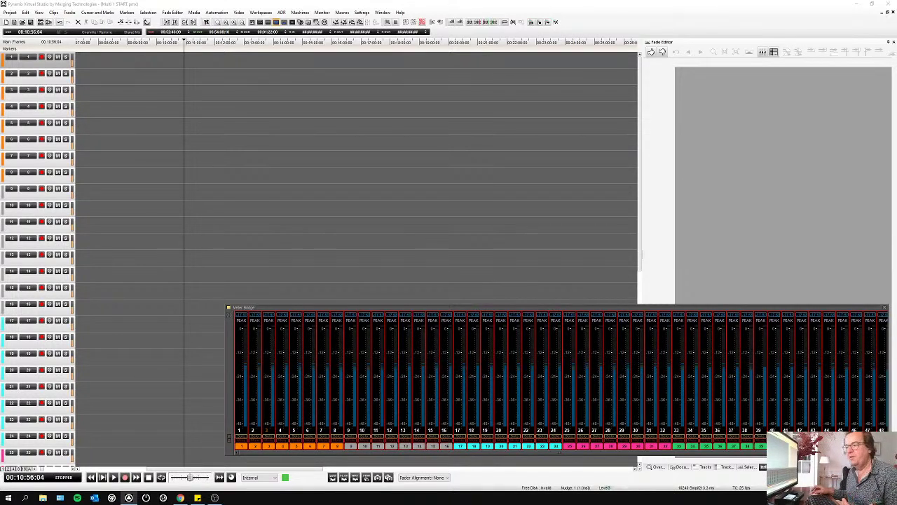
- Record a short take on all armed tracks and save it under the suggested name as a Good Take
click(125, 478)
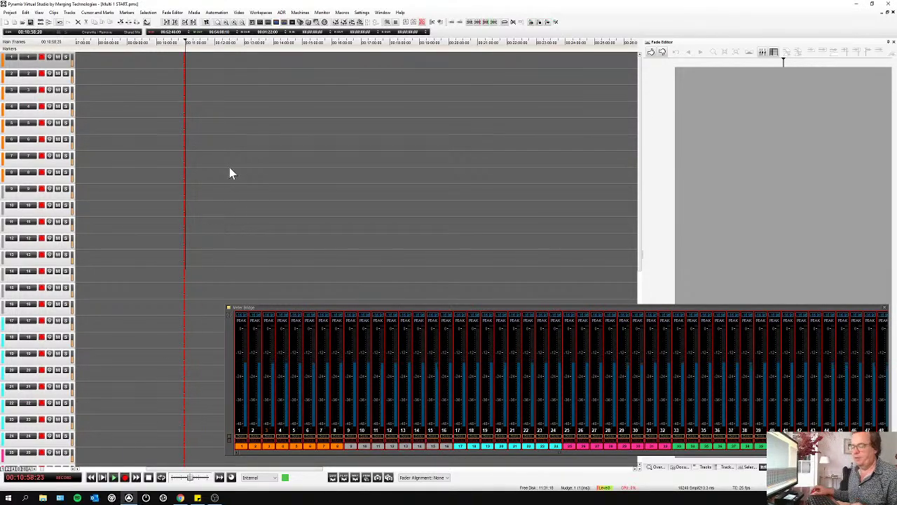
scroll(218, 175, up, 2)
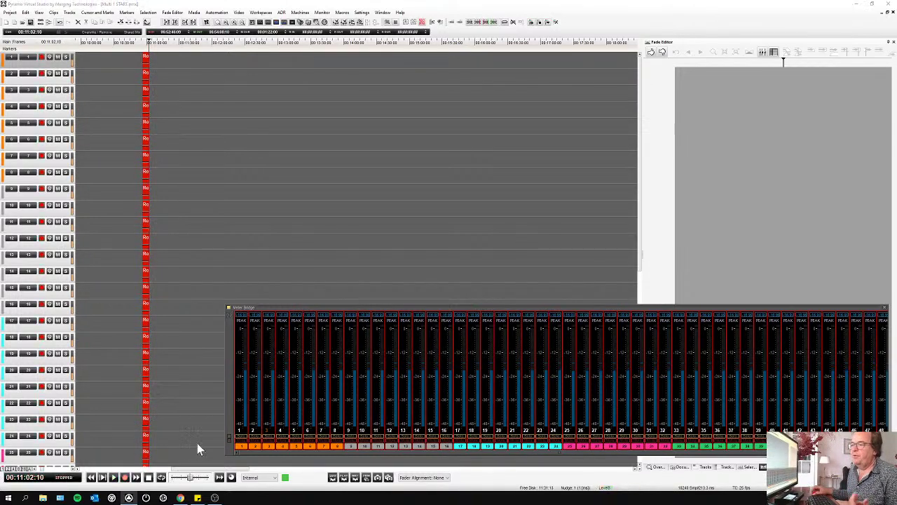
key(space)
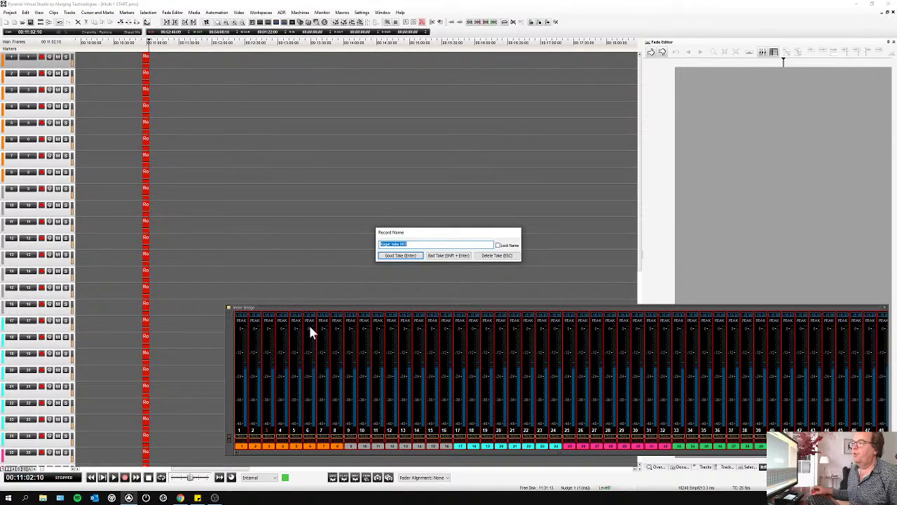
click(411, 257)
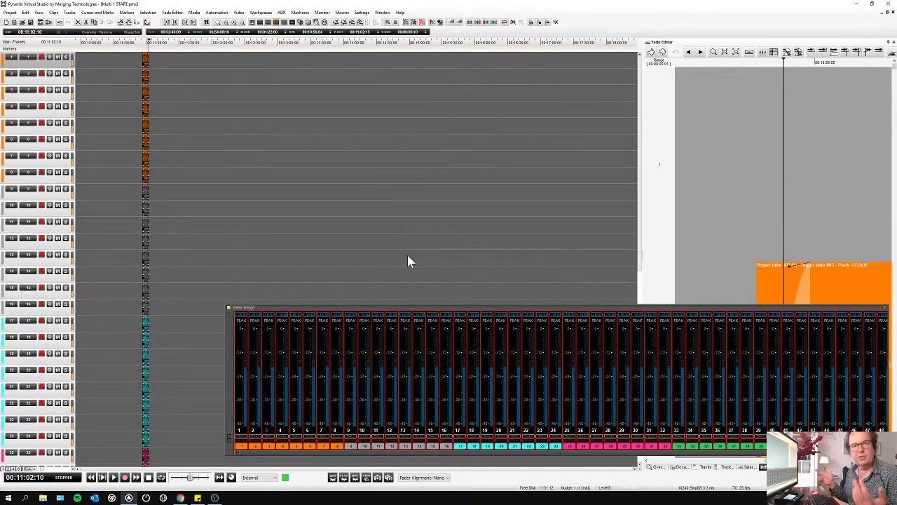
- Open the Take Logger, collapse its marker list and place it over the empty upper timeline
click(332, 247)
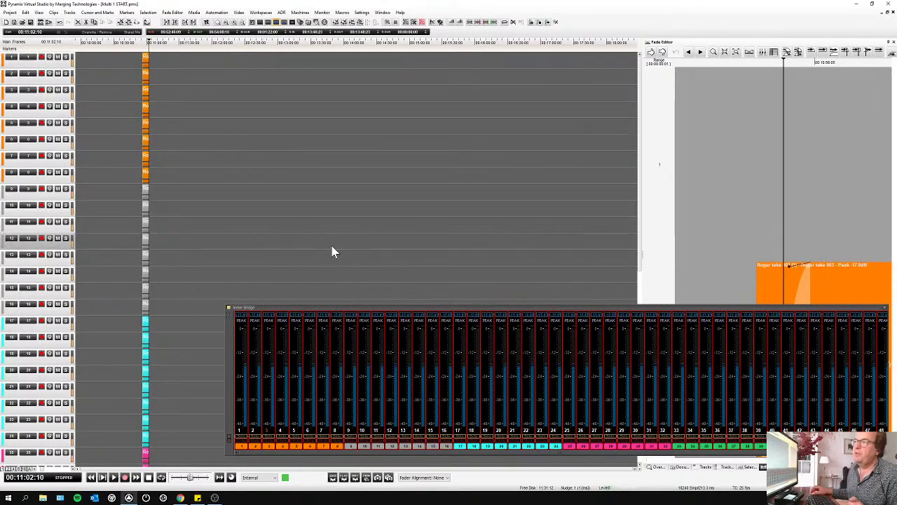
click(42, 13)
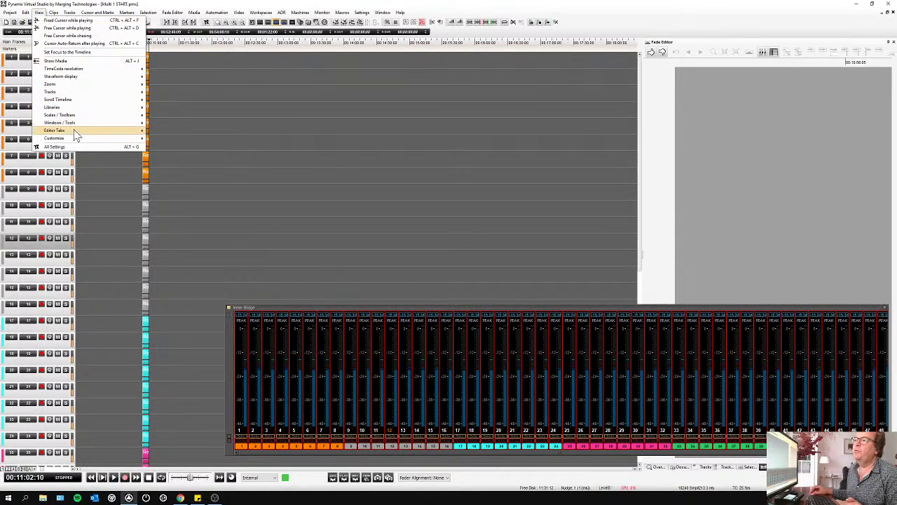
mouse_move(74, 128)
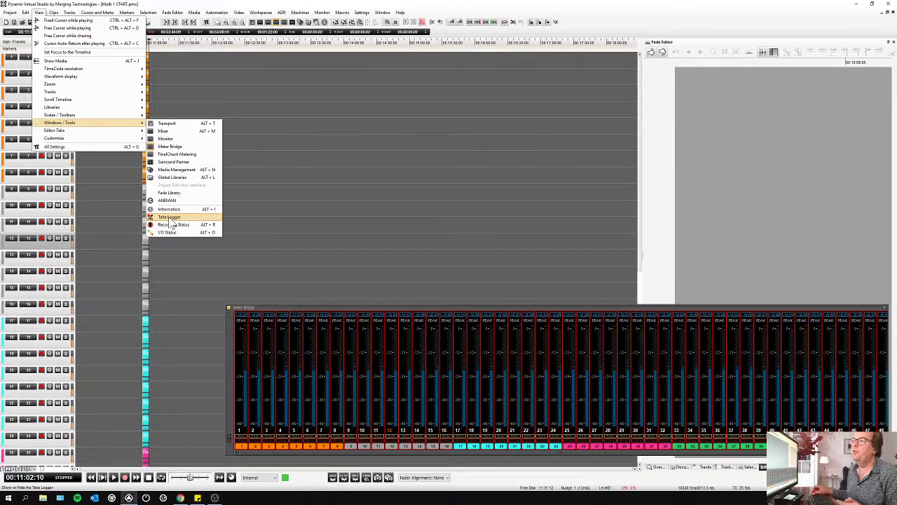
click(169, 218)
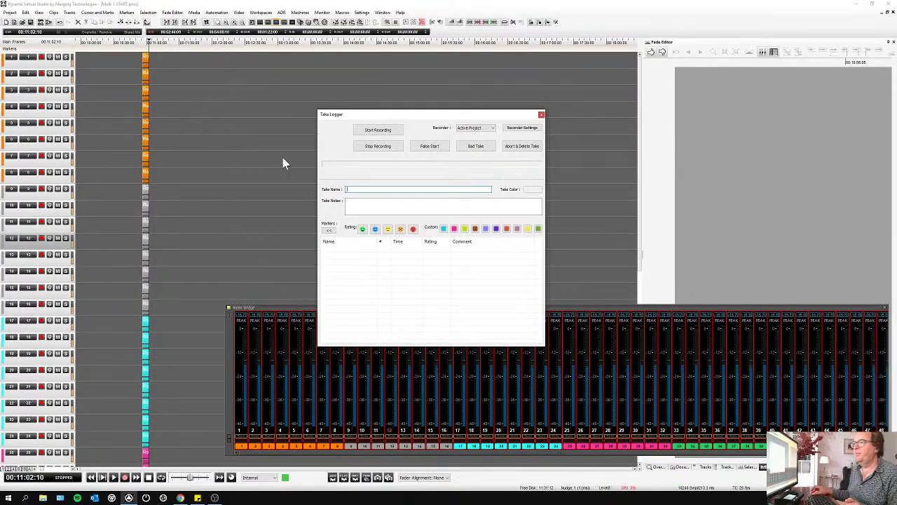
drag(387, 117, 373, 59)
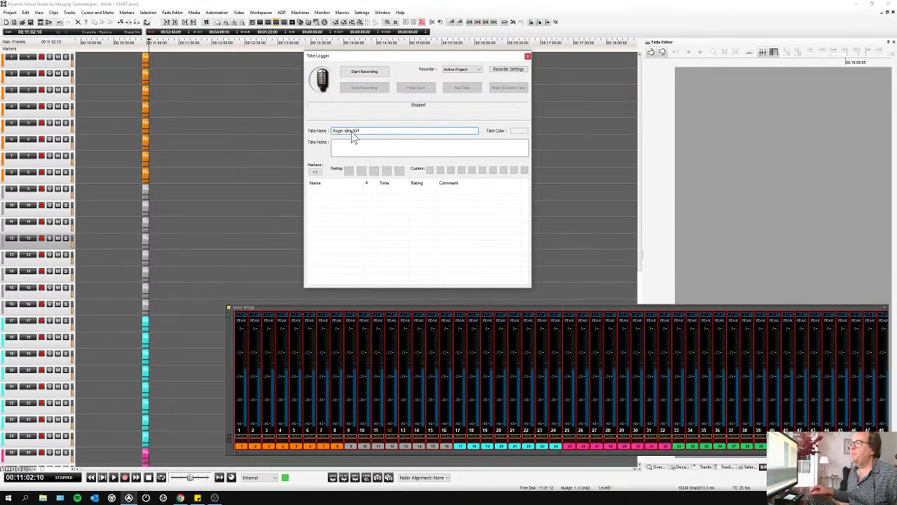
click(315, 172)
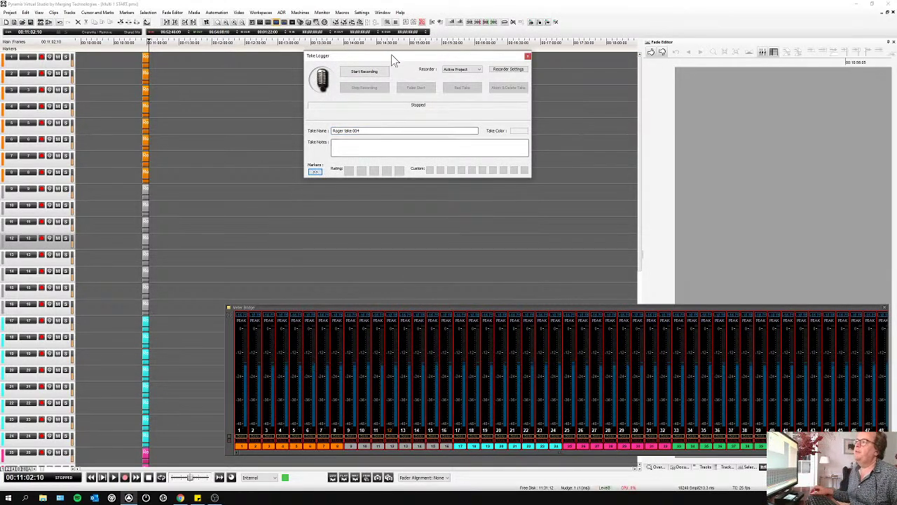
drag(392, 56, 391, 82)
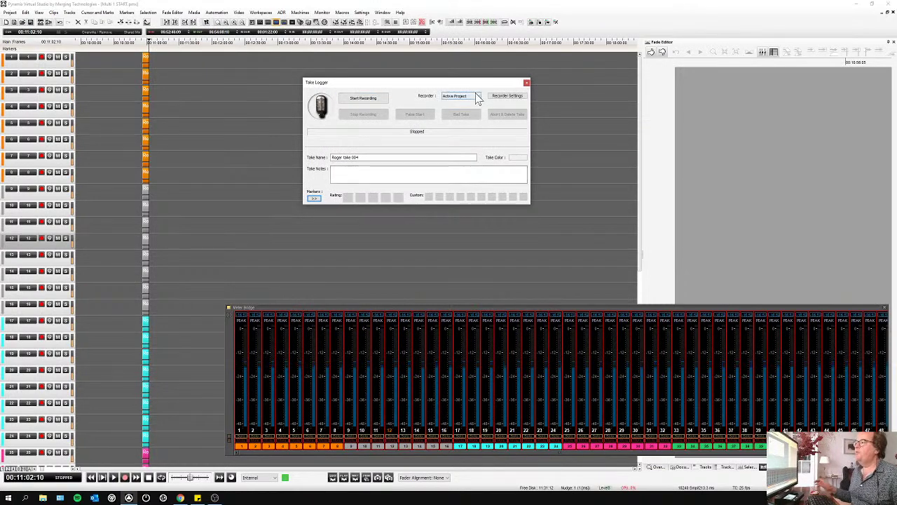
- Record a take on all armed tracks with the Take Logger, flagging a false start, and stop the recording
click(376, 99)
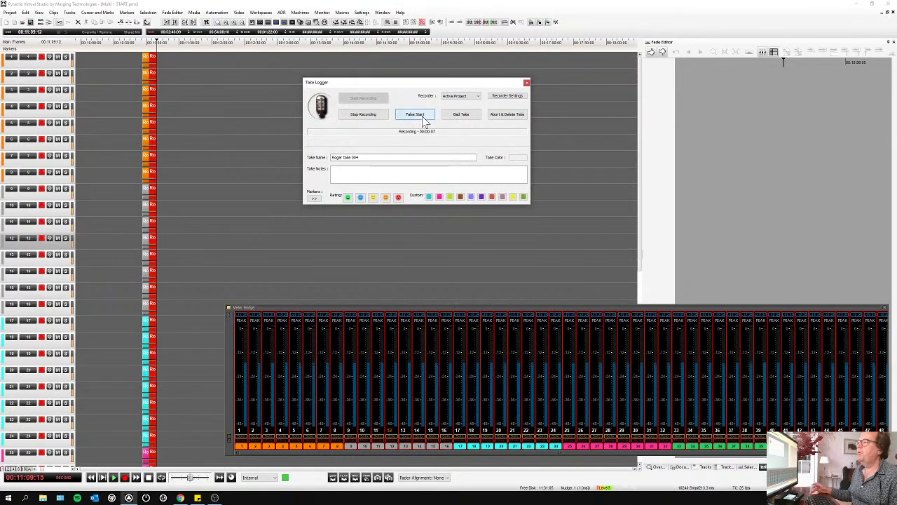
click(144, 71)
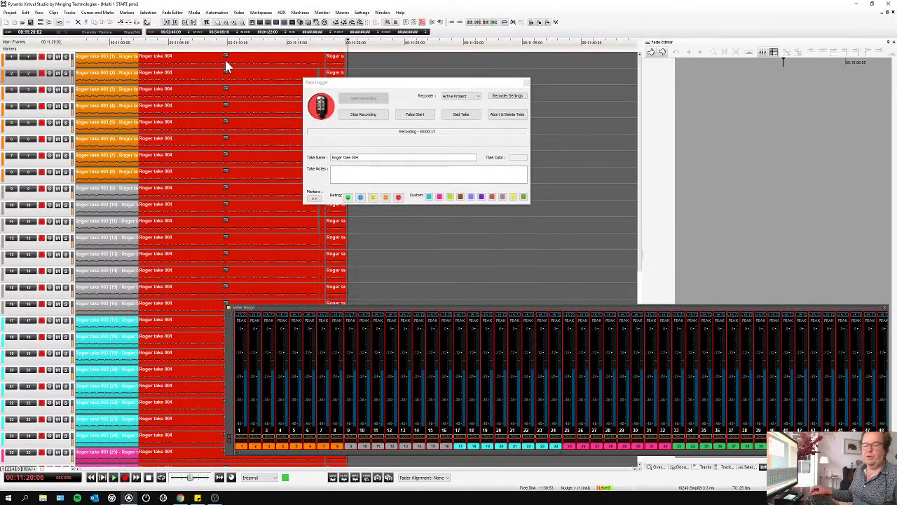
scroll(231, 63, down, 3)
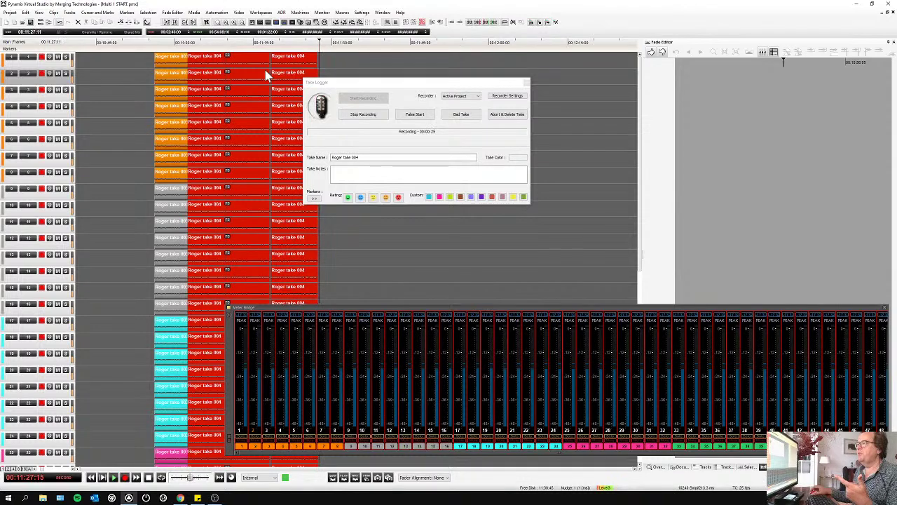
click(363, 116)
click(344, 113)
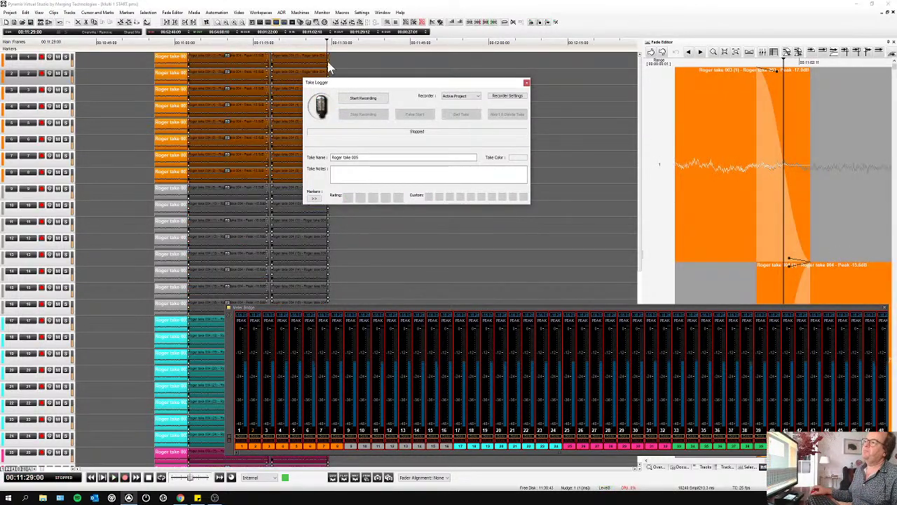
- Select the last recorded segment across all tracks and delete it, leaving the playhead near its former end
click(345, 89)
click(223, 60)
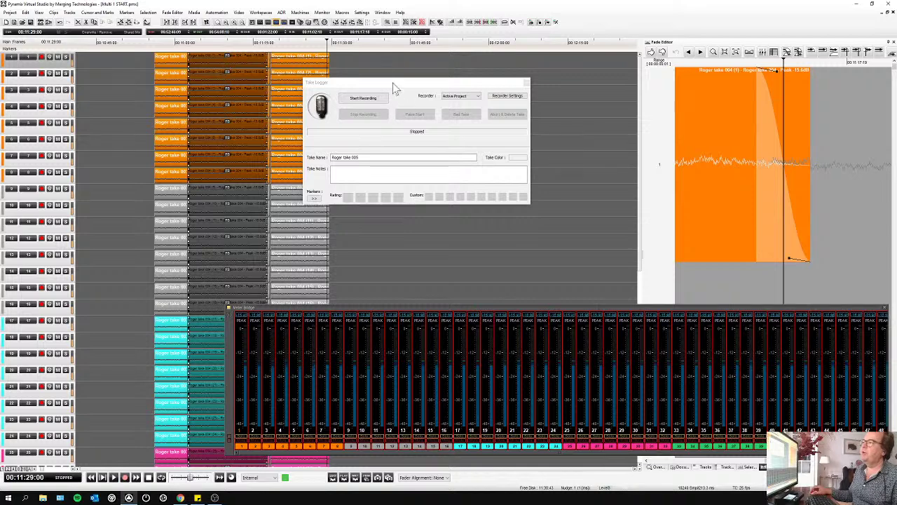
click(371, 60)
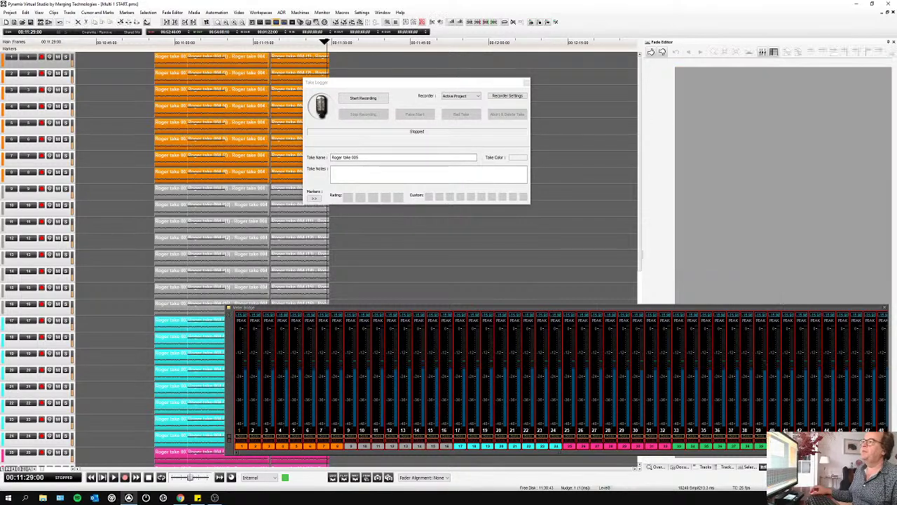
click(326, 70)
key(Delete)
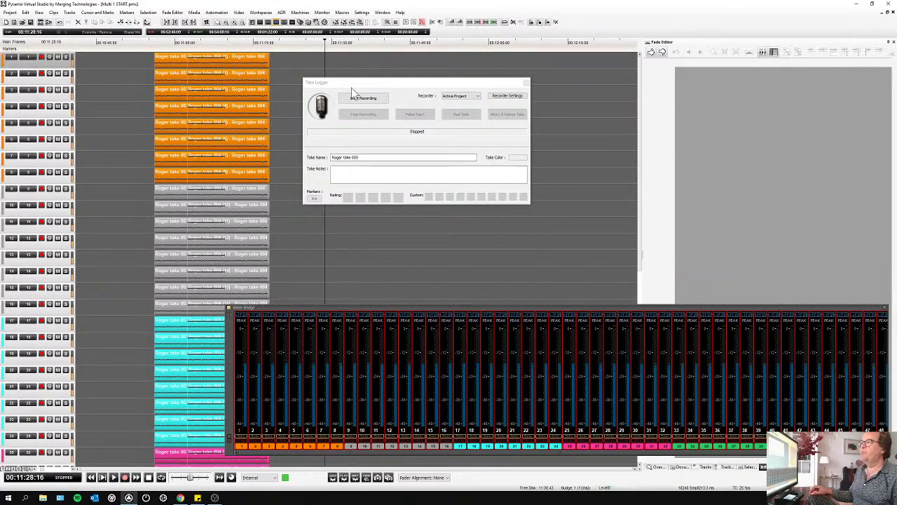
- Record a short take with the Take Logger and end it as a Bad Take
drag(341, 83, 329, 78)
click(361, 97)
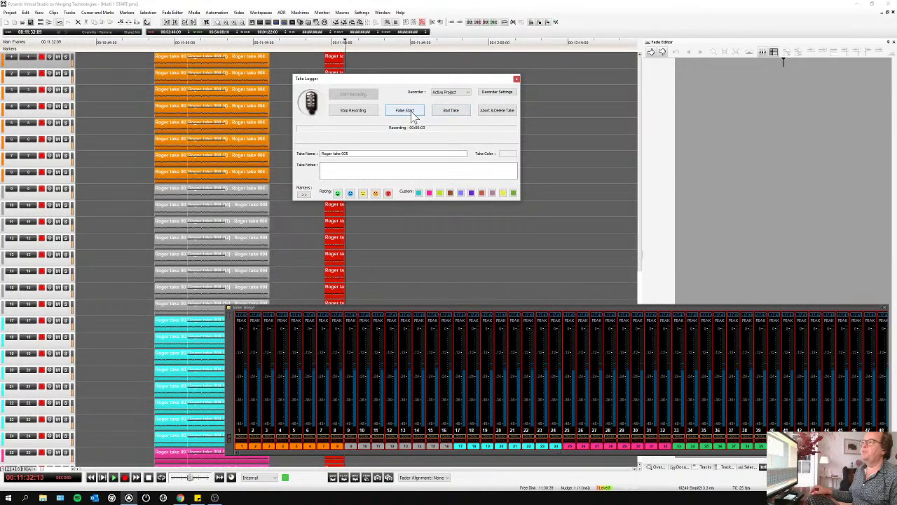
click(448, 112)
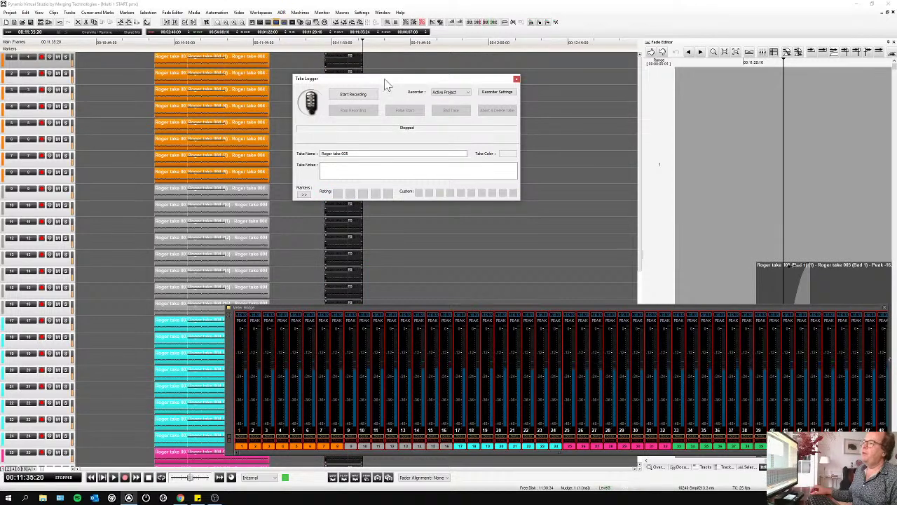
- Delete the bad take from all tracks and close the meter bridge, keeping the Take Logger clear of the clips
drag(384, 80, 431, 152)
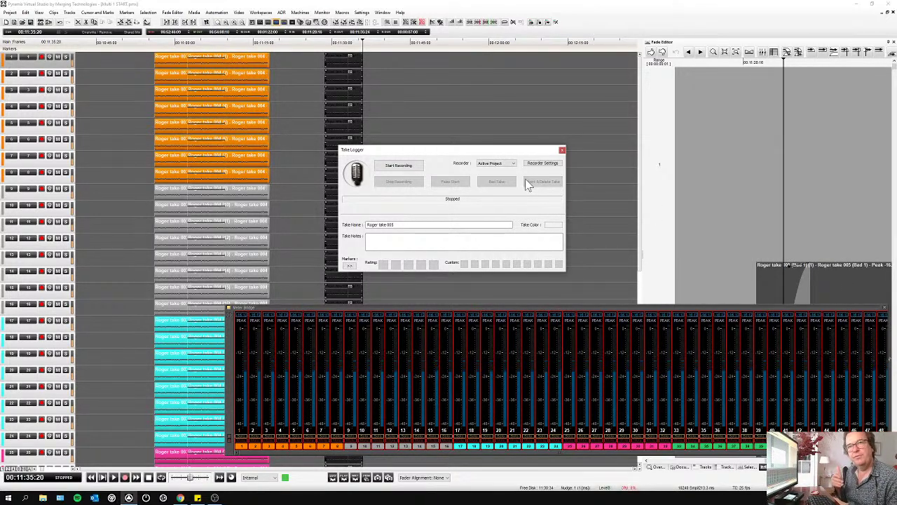
click(316, 113)
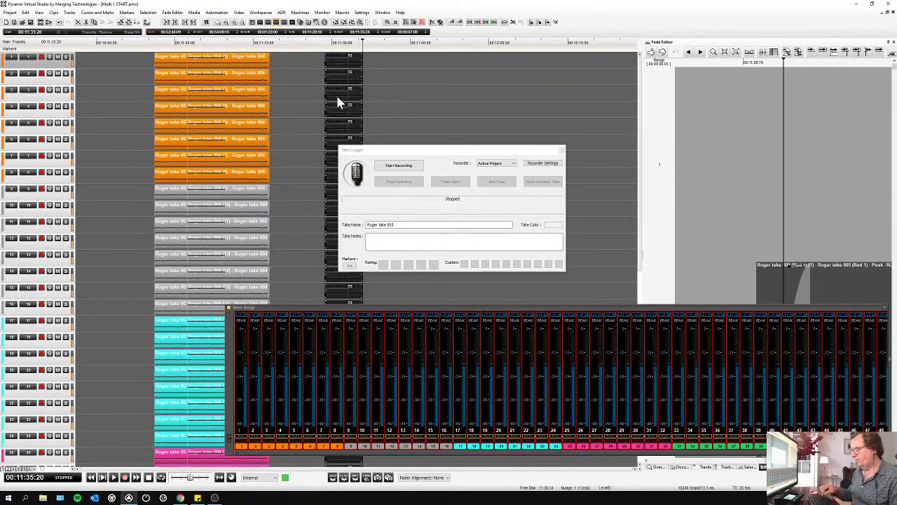
click(886, 308)
drag(453, 150, 486, 238)
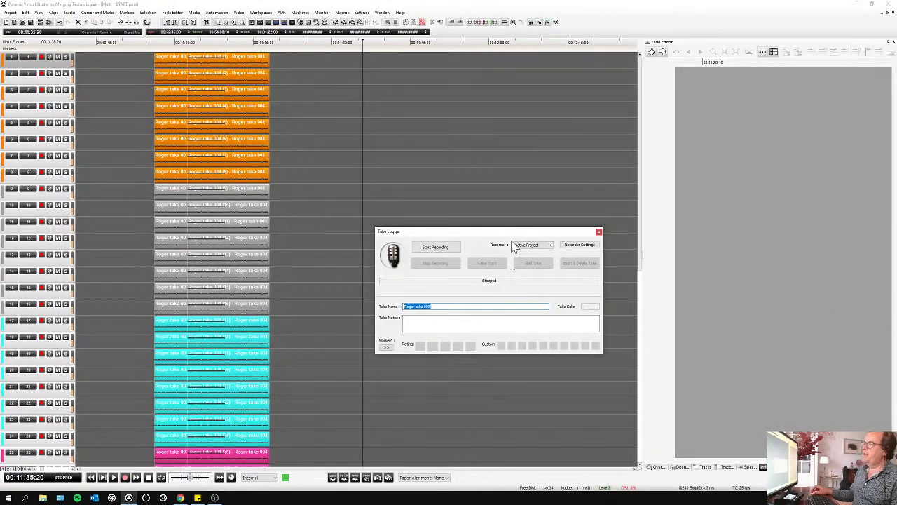
drag(515, 233, 534, 148)
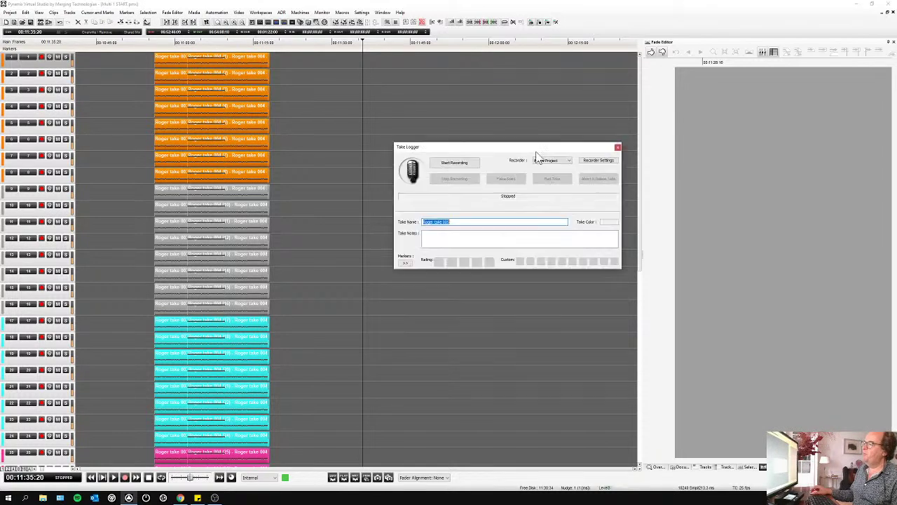
- Start recording another take and, while it runs, replace the person's name in its take name and set the take number to 010
click(465, 164)
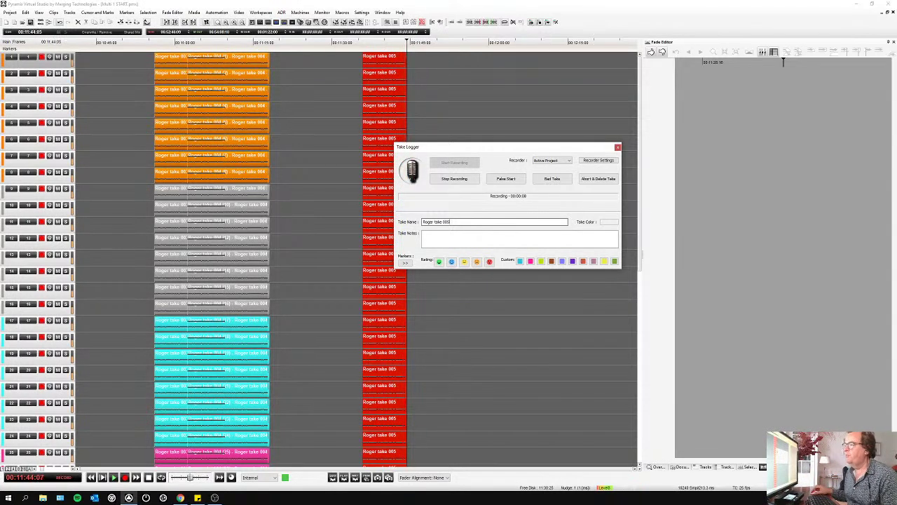
double_click(428, 221)
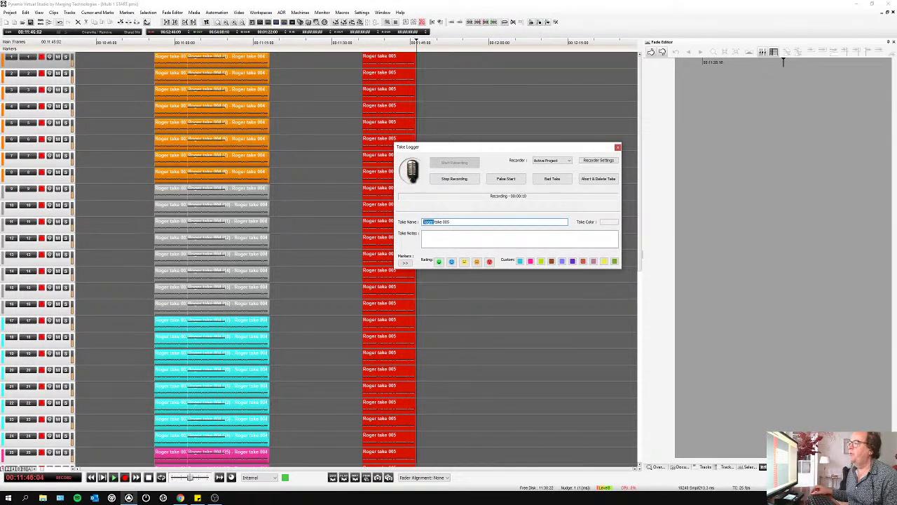
text(Olaf)
key(BackSpace)
key(BackSpace)
key(BackSpace)
key(BackSpace)
text(Clara)
key(BackSpace)
key(BackSpace)
text(10)
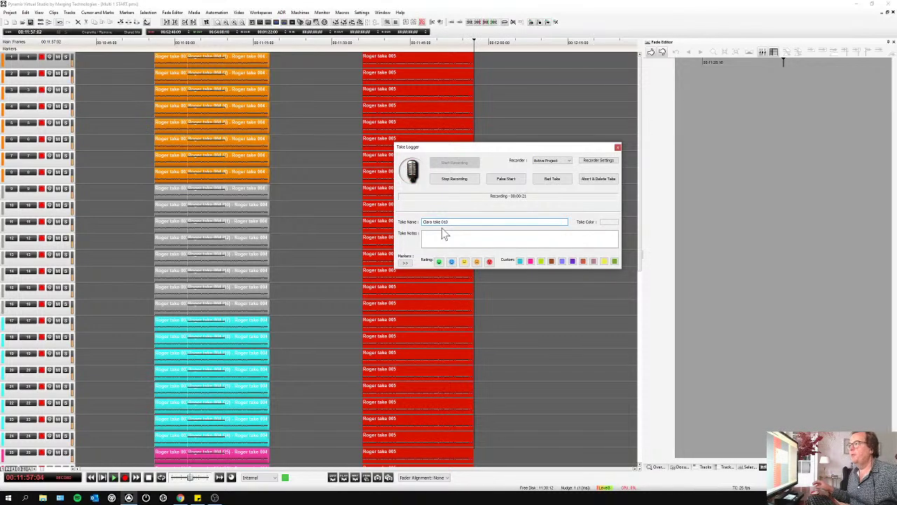
- Open the Recording Status window during the recording, restore it to a smaller size and place it beside the Take Logger
click(39, 12)
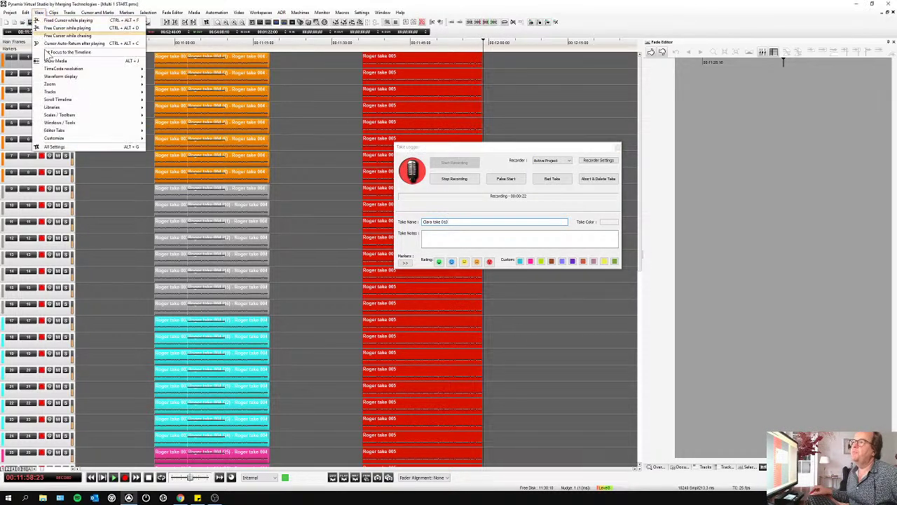
mouse_move(56, 123)
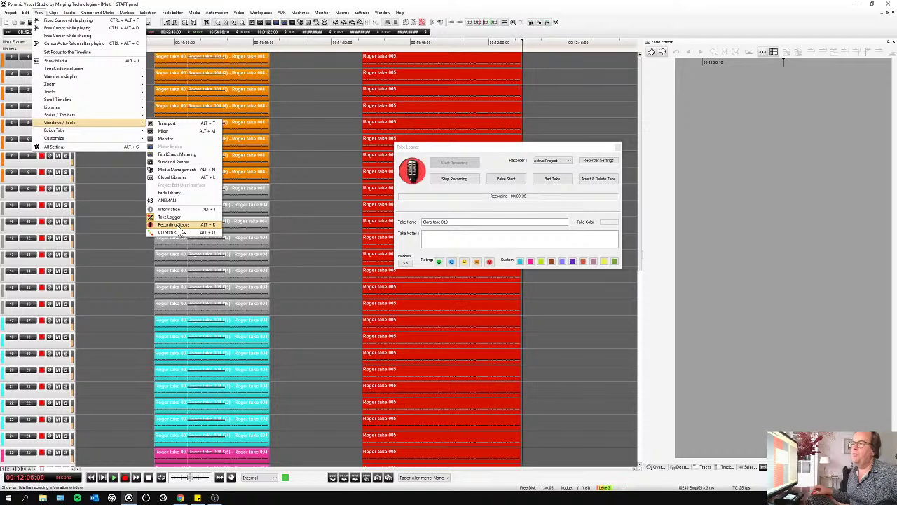
click(276, 201)
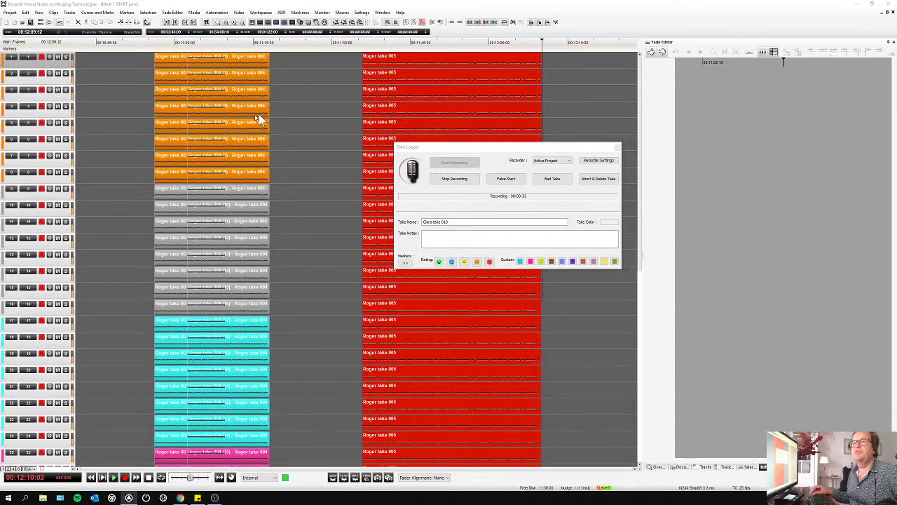
key(alt+Tab)
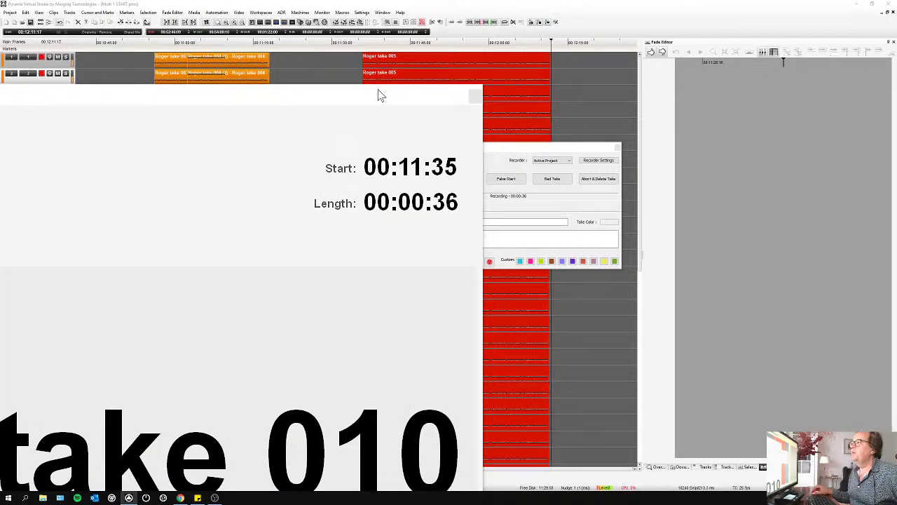
double_click(498, 76)
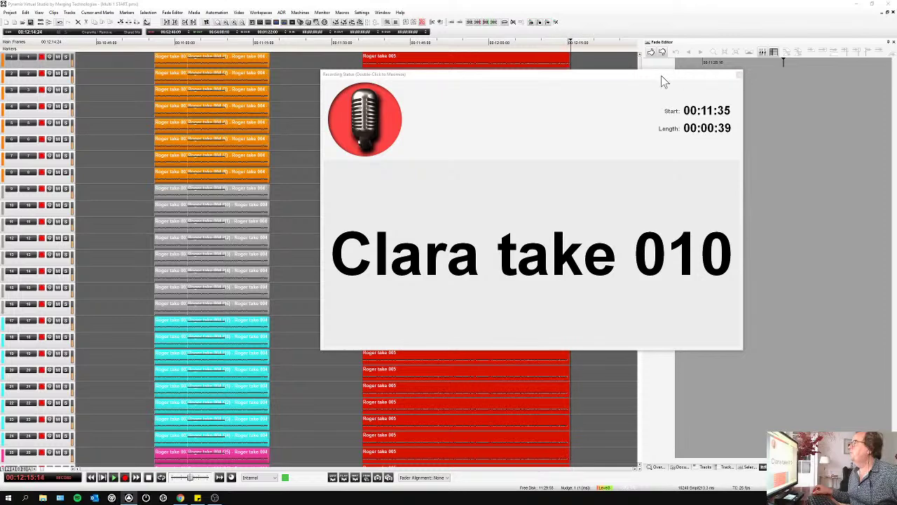
drag(611, 106, 295, 105)
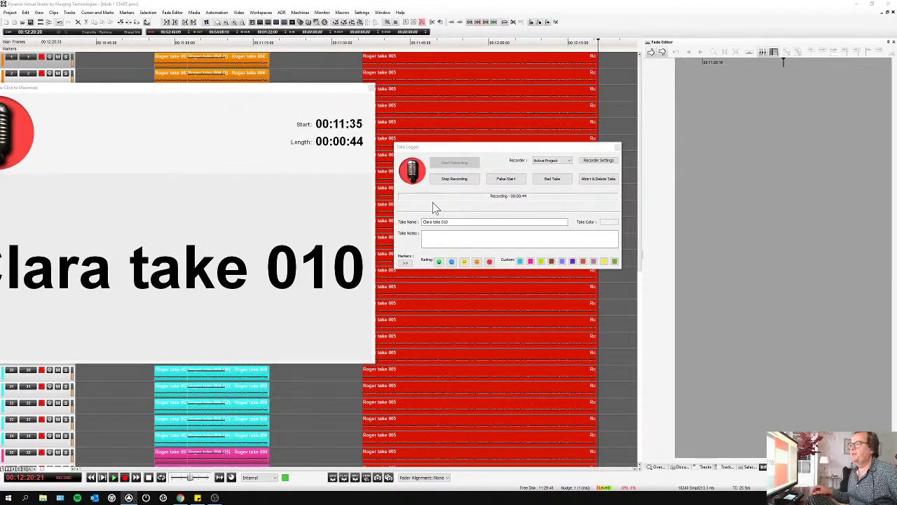
- Rename the running take to "blabla take 010" and close the Recording Status window
click(456, 223)
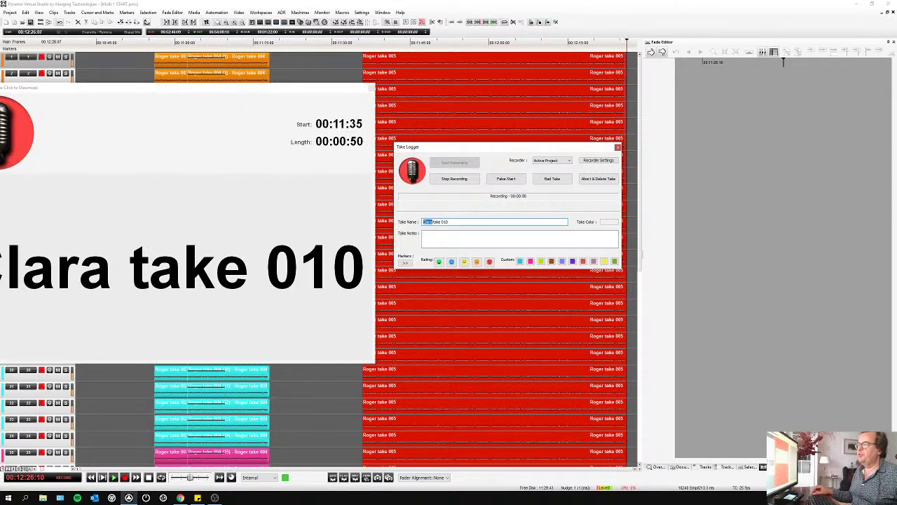
double_click(427, 221)
text(Blabla)
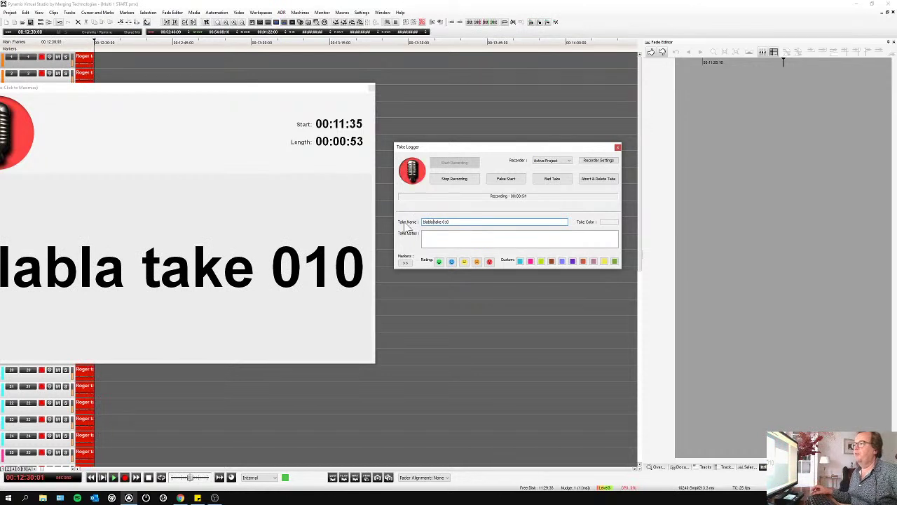
click(372, 91)
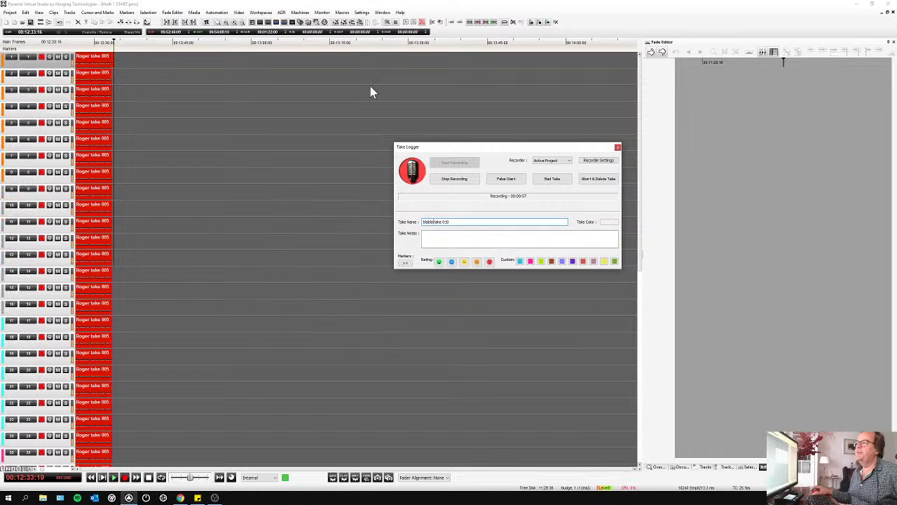
- Stop the running take and start recording the next one with the Take Logger's marker list expanded
click(455, 181)
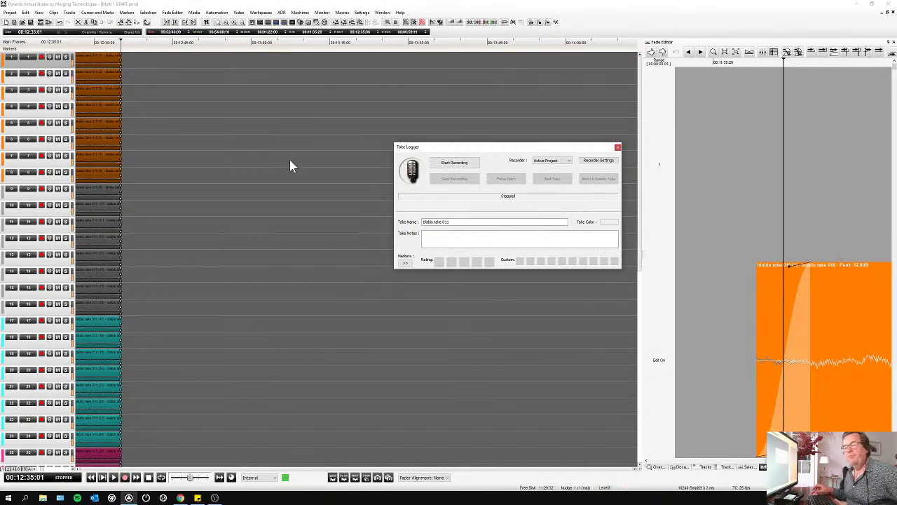
click(452, 164)
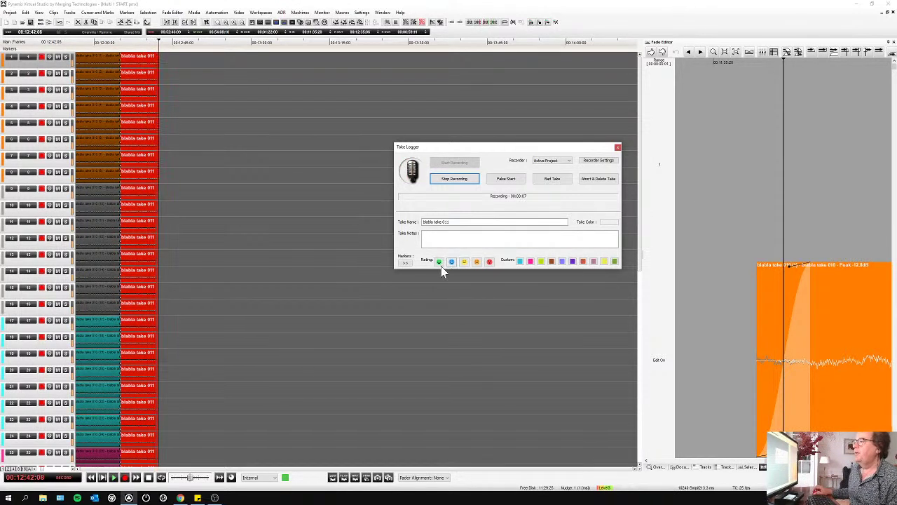
click(406, 263)
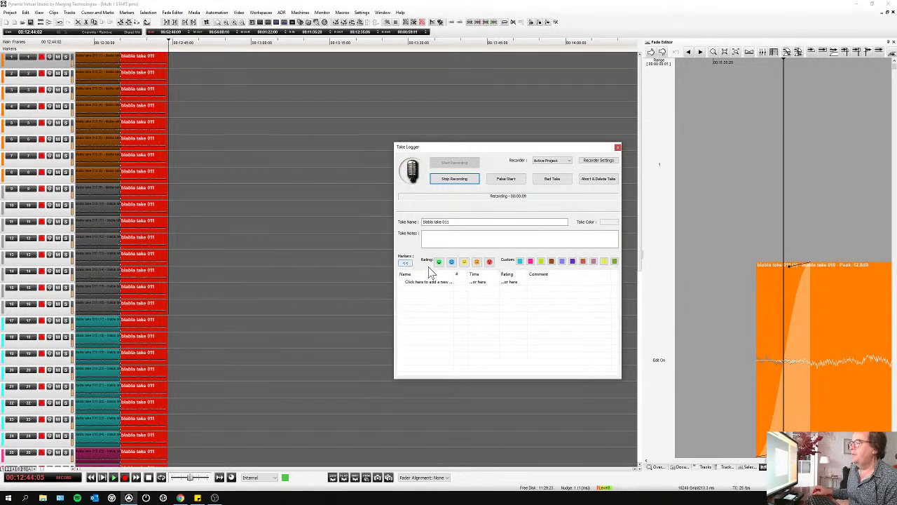
- Log a False Start marker in the running take and add an Excellent-rated marker named "good solo"
click(506, 181)
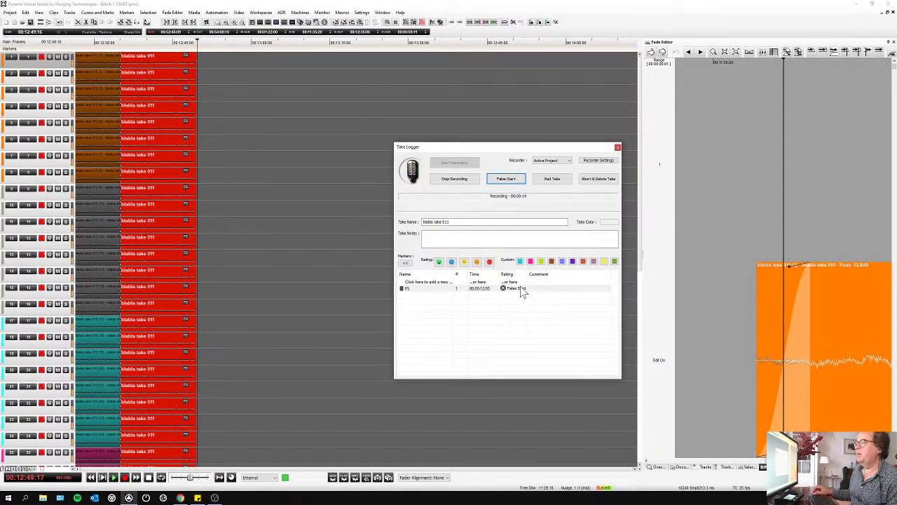
click(443, 267)
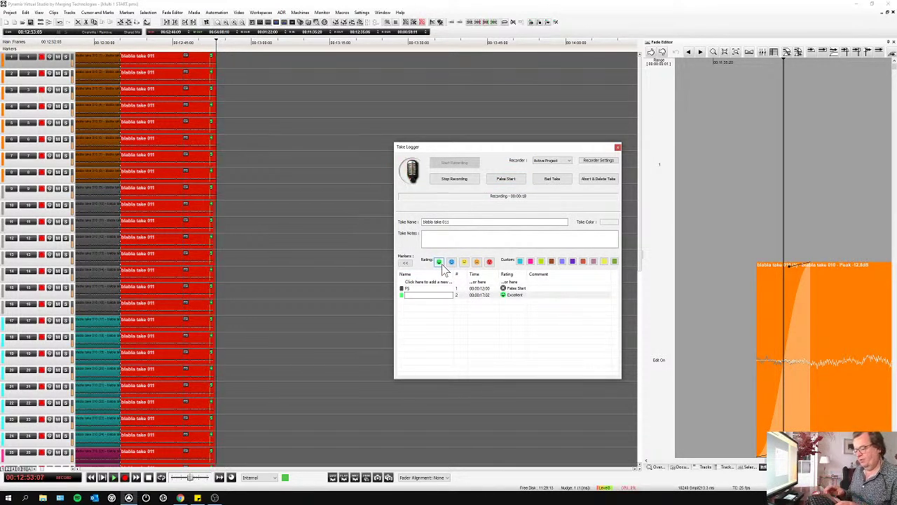
text(good solo)
key(Return)
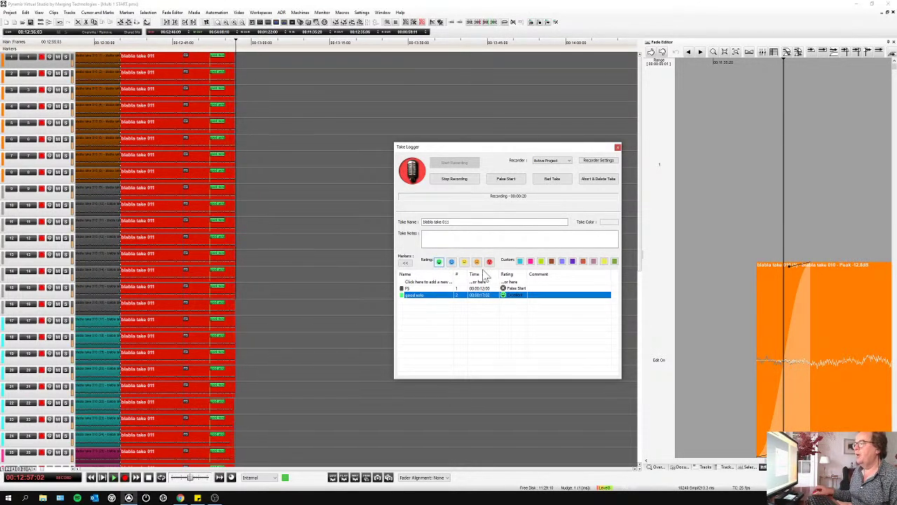
- Add a Bad-rated marker named "pitch" and a Ridiculous-rated marker named "chair noise" to the running take
click(477, 262)
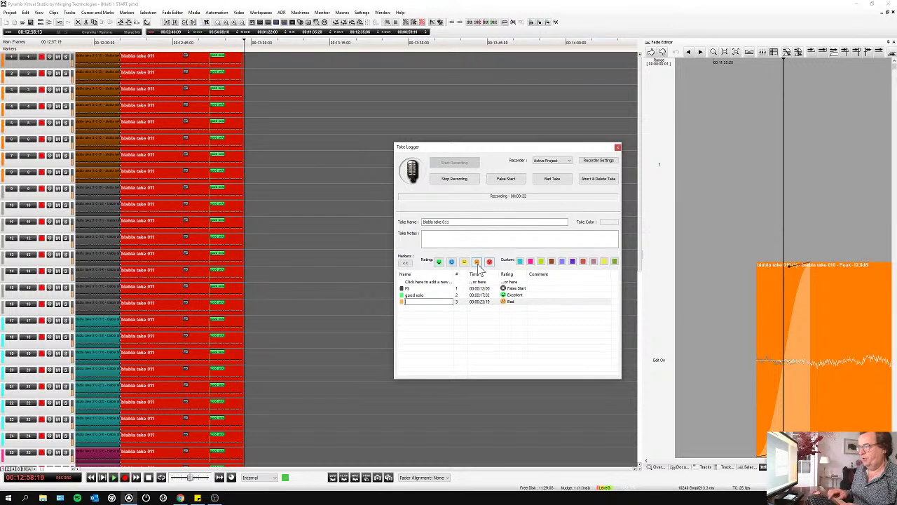
text(pitch)
key(Return)
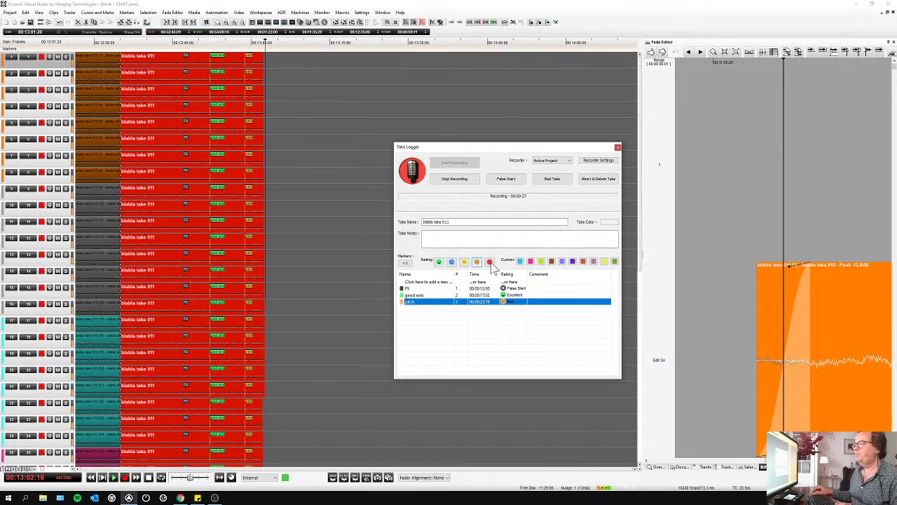
click(490, 262)
text(chair n)
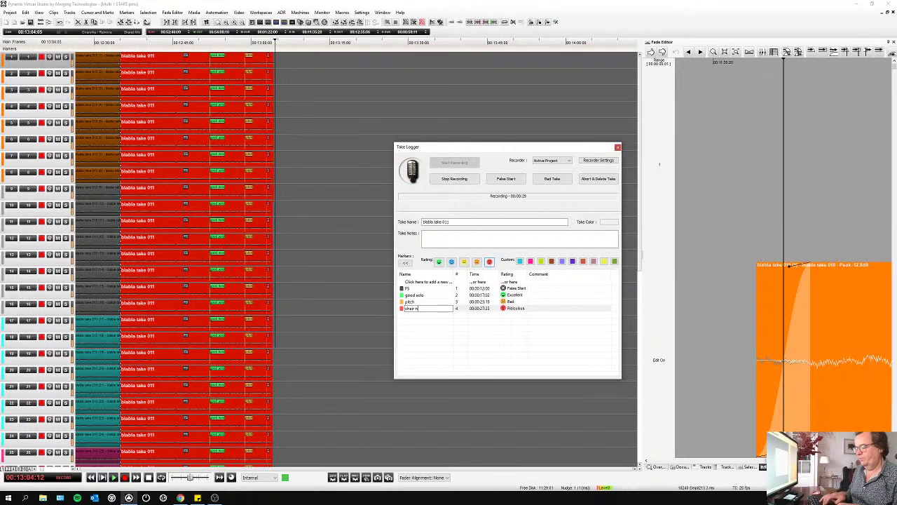
text(oise)
key(Return)
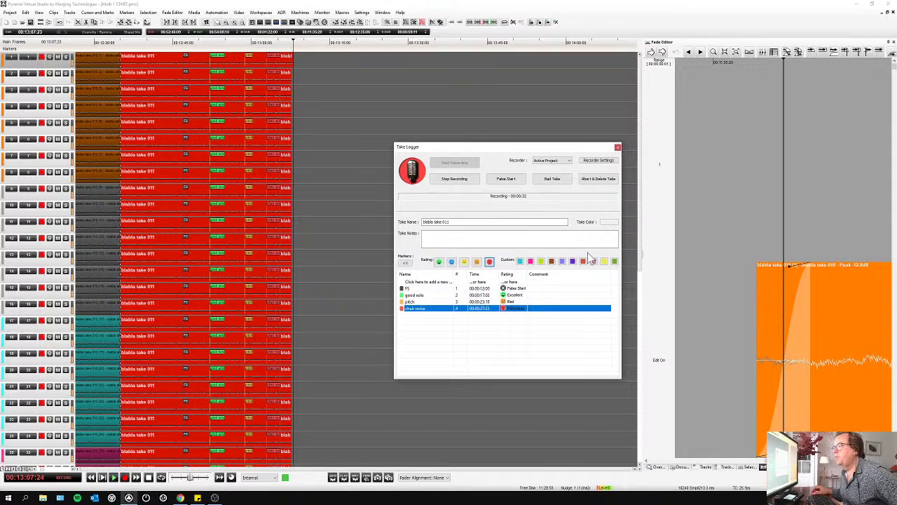
- Stop the recording and select sections of the recorded take between its markers across all tracks
click(452, 181)
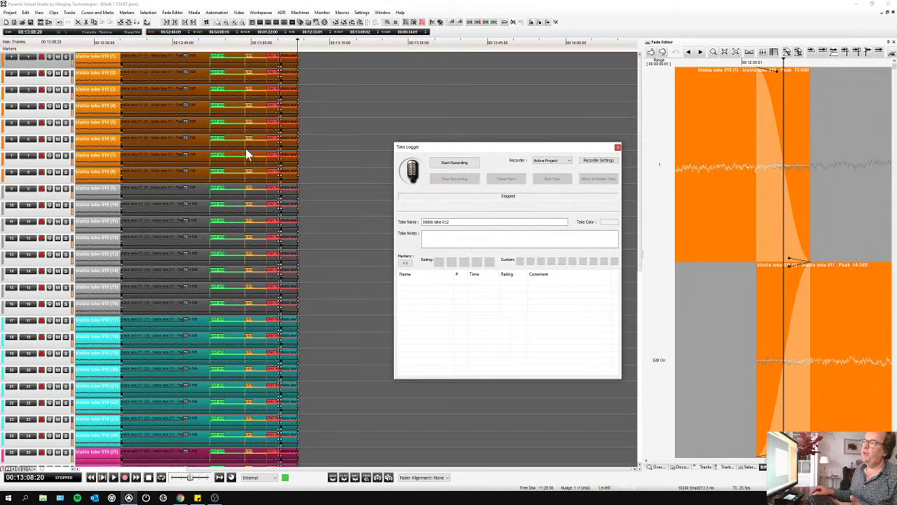
click(344, 188)
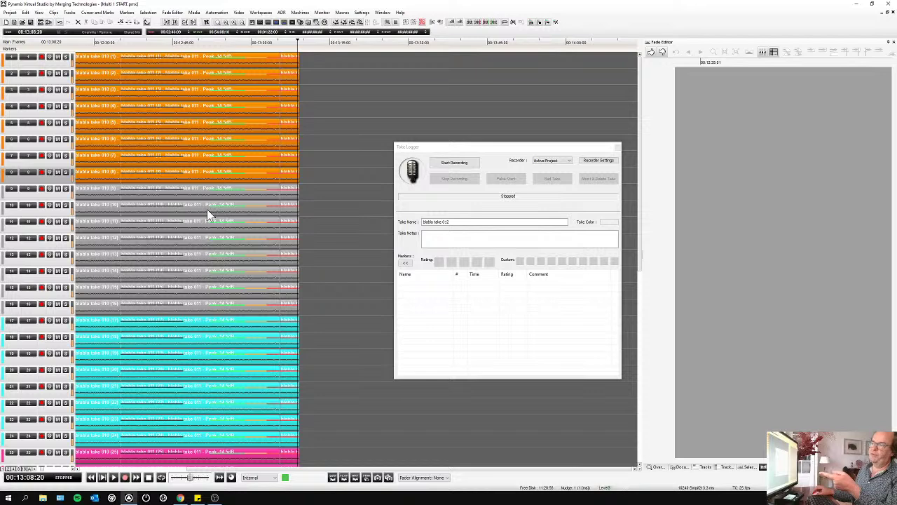
drag(241, 211, 244, 212)
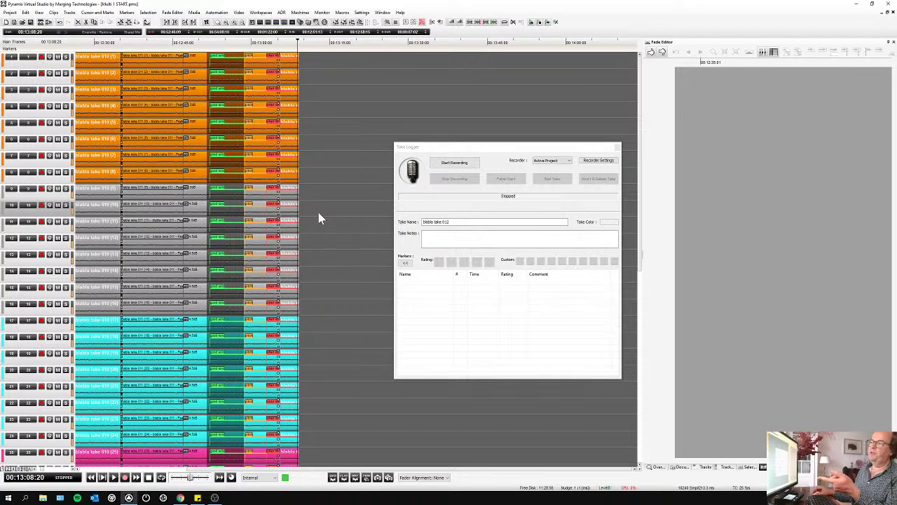
key(ctrl+z)
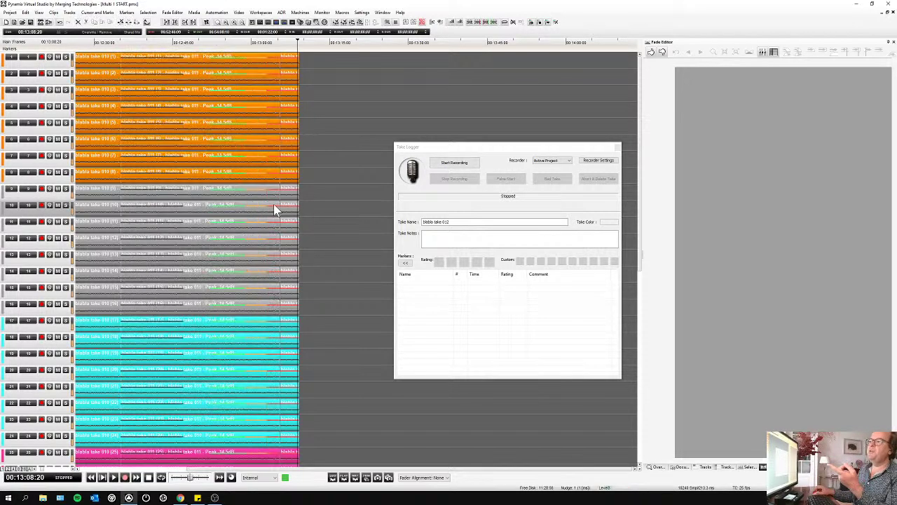
key(ctrl+y)
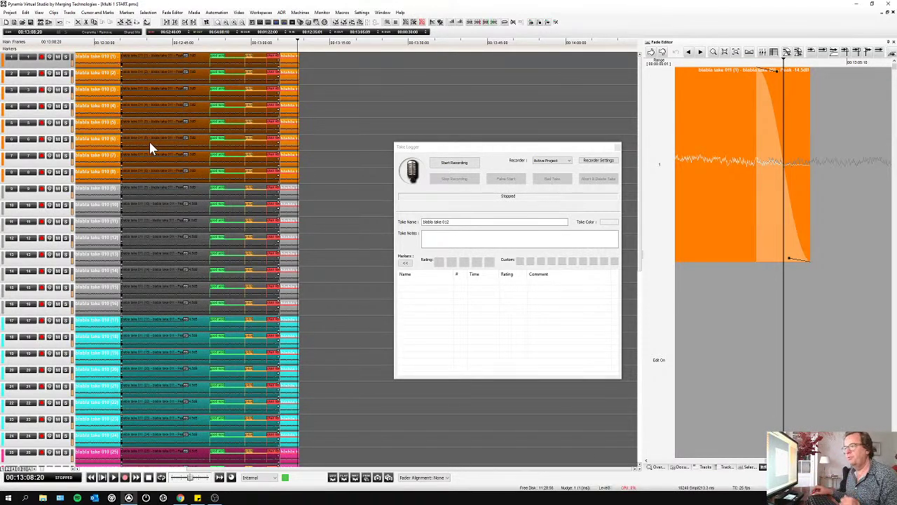
- Turn off record-ready on all tracks and display the contents of the RECORD folder in Media Management
click(41, 139)
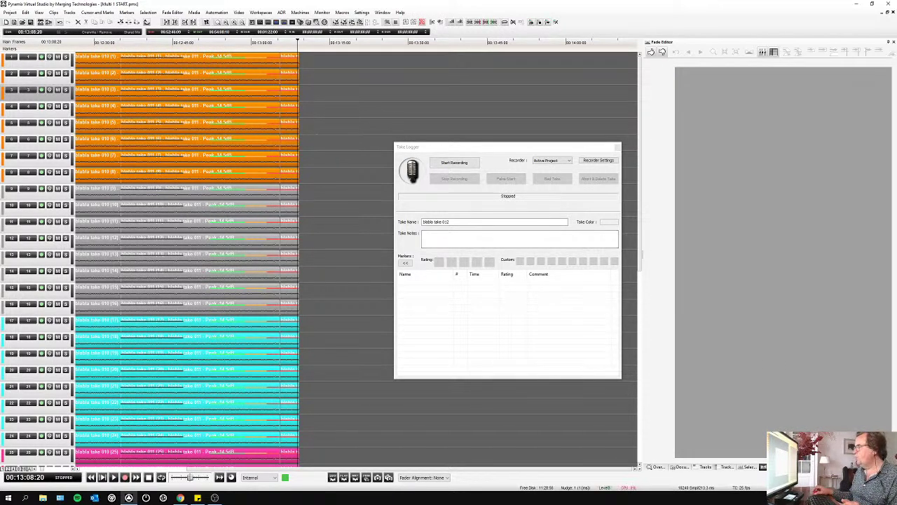
key(ctrl+m)
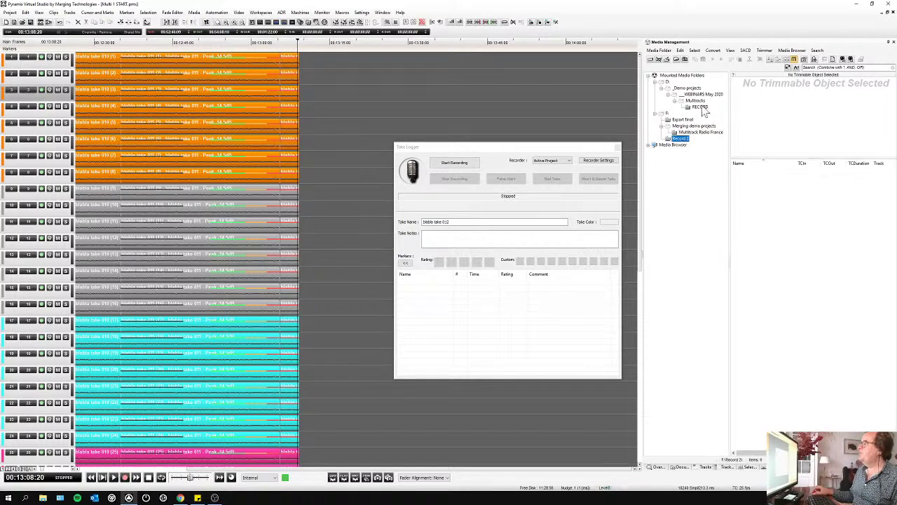
click(701, 107)
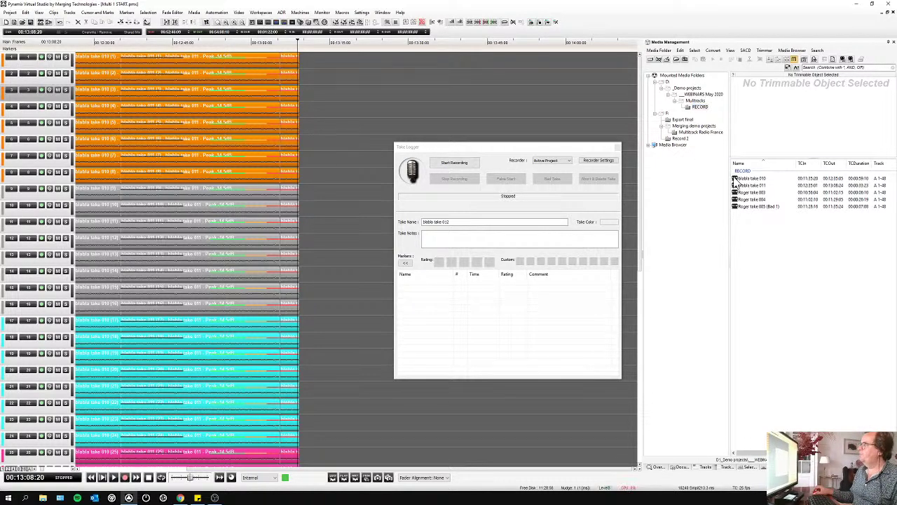
- Look through the recorded takes in the RECORD folder, checking each one's waveform and markers in the trimmer
click(750, 178)
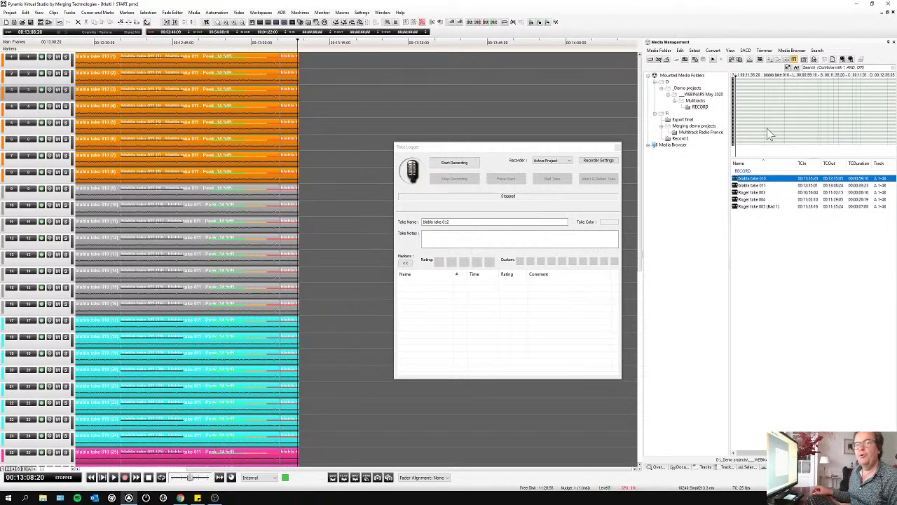
click(757, 188)
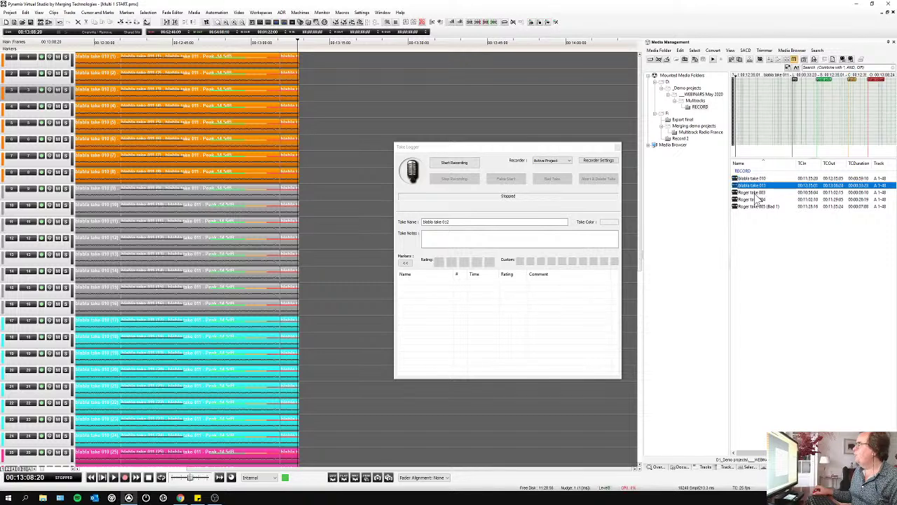
click(754, 200)
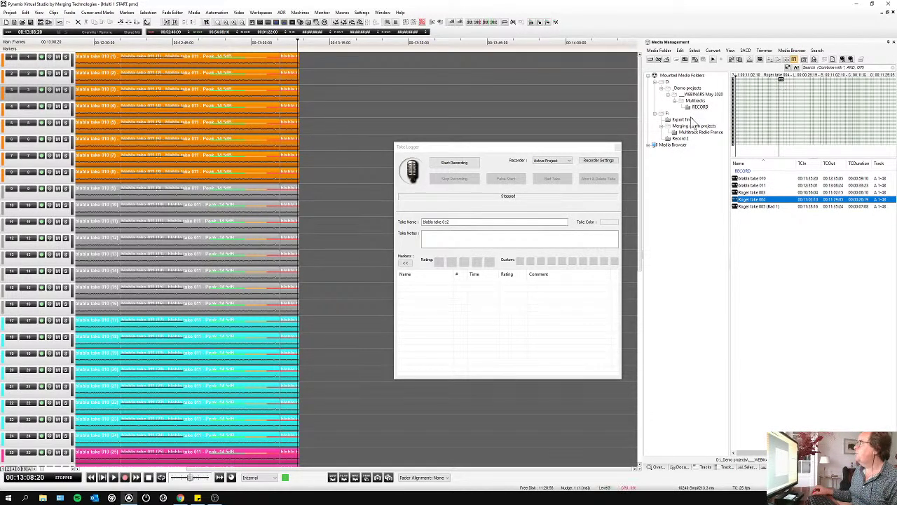
click(743, 208)
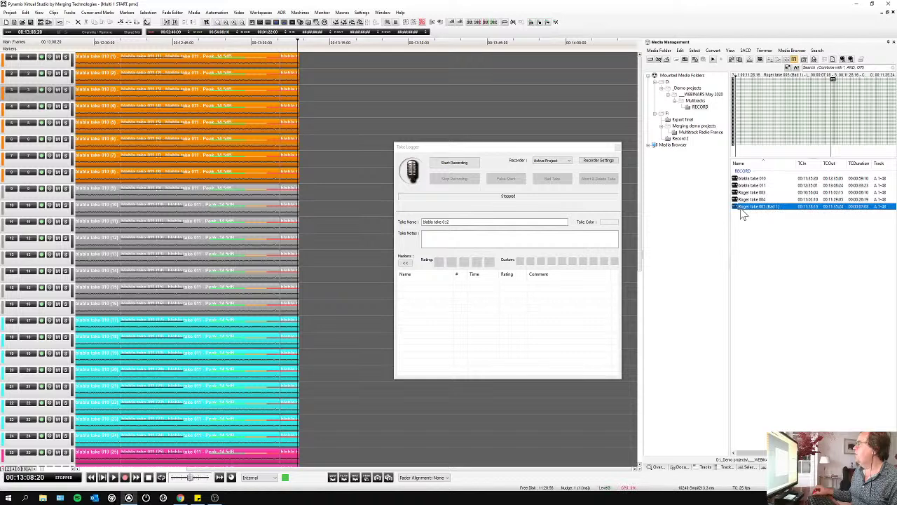
click(744, 179)
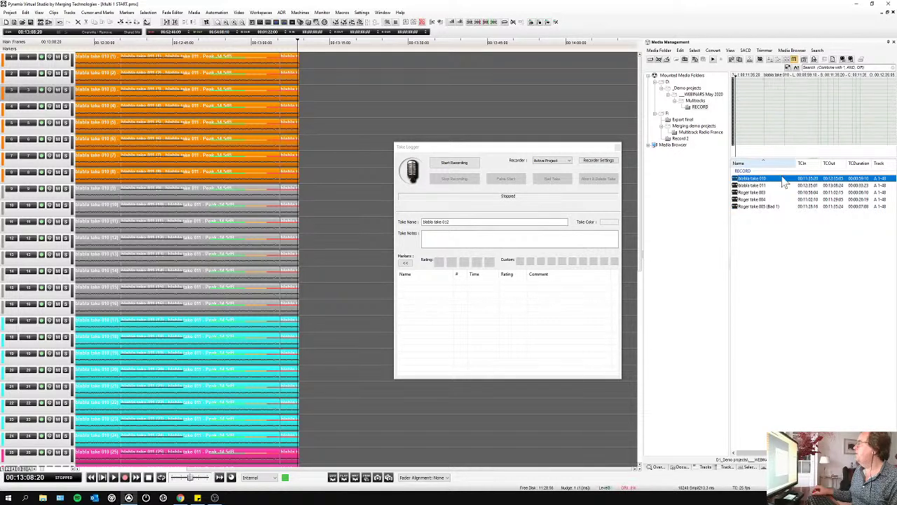
click(754, 187)
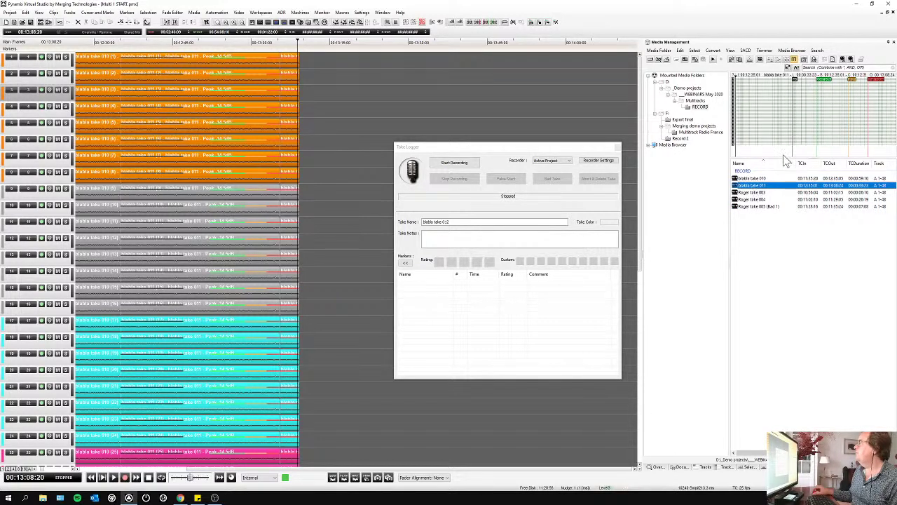
- Trim blabla take 011 from the "good solo" marker to the "pitch" marker and place that section after the recorded clips on the timeline
click(816, 102)
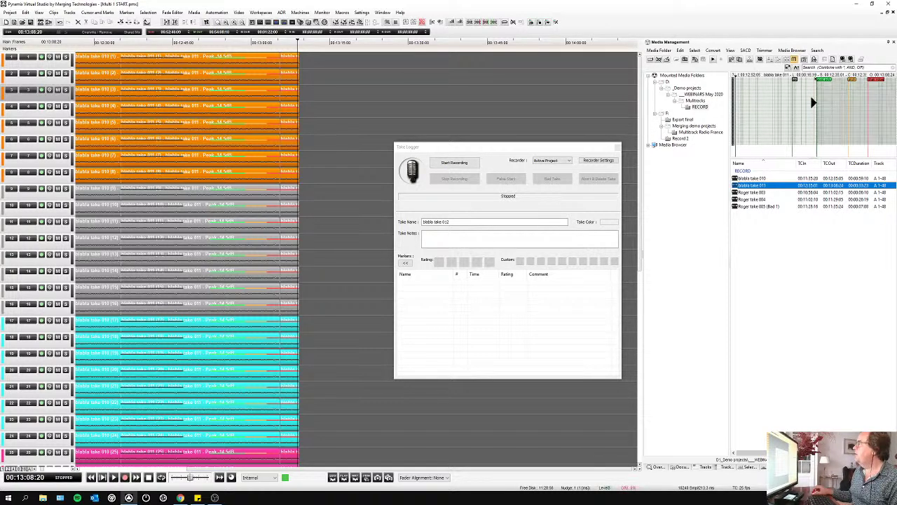
click(852, 102)
drag(828, 102, 393, 62)
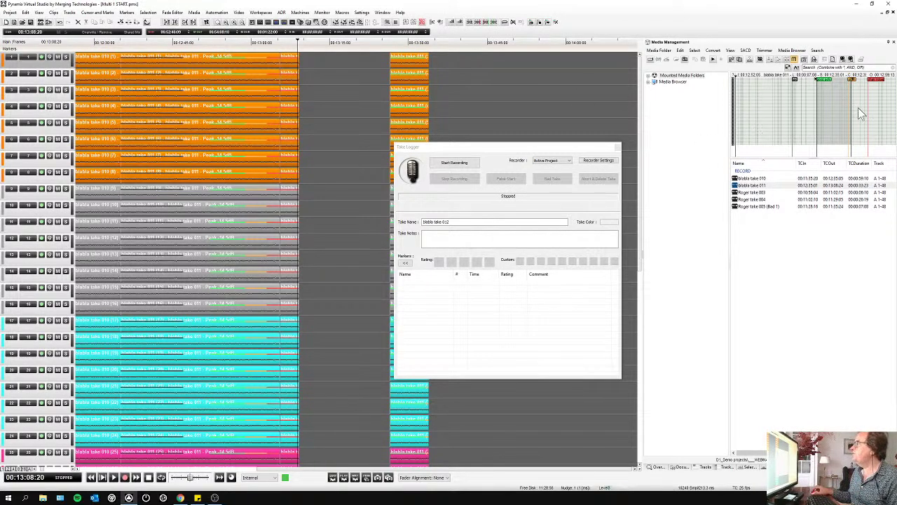
- Check the trimmer's display options and expand the Media Browser and Mounted Media Folders trees in Media Management
click(764, 51)
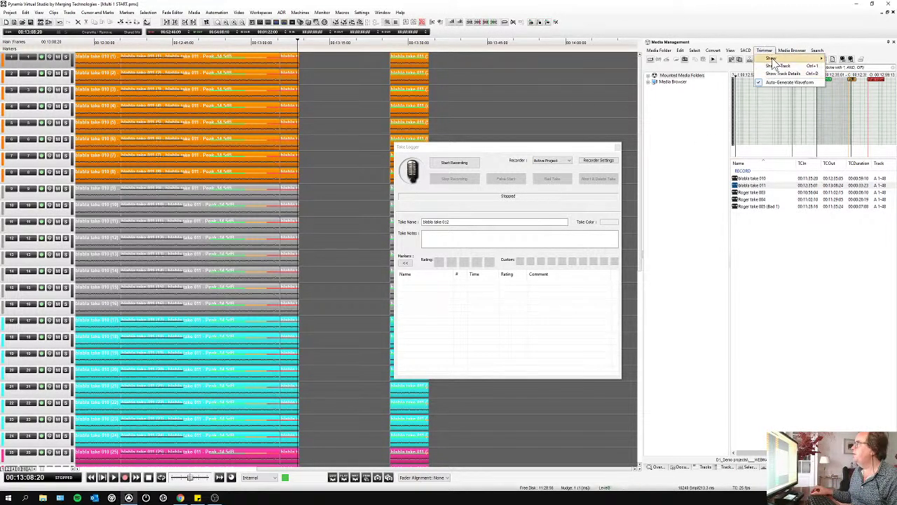
click(784, 322)
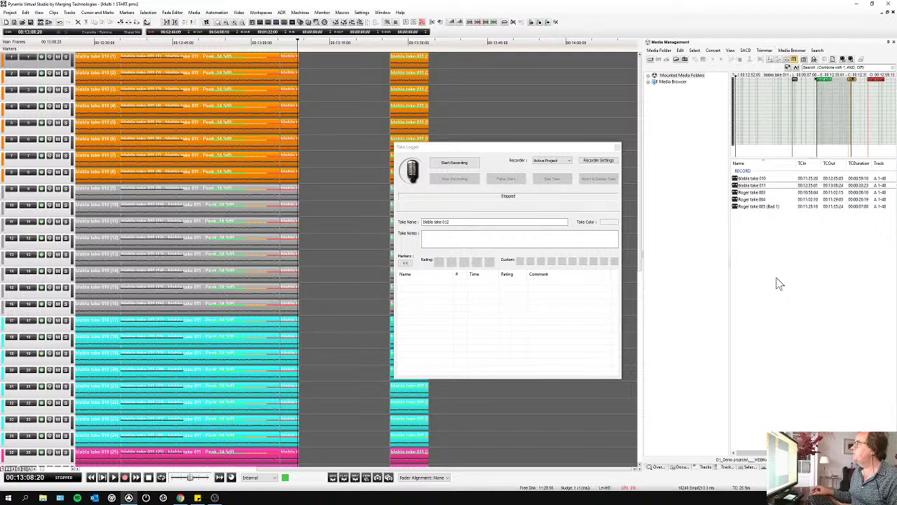
click(655, 82)
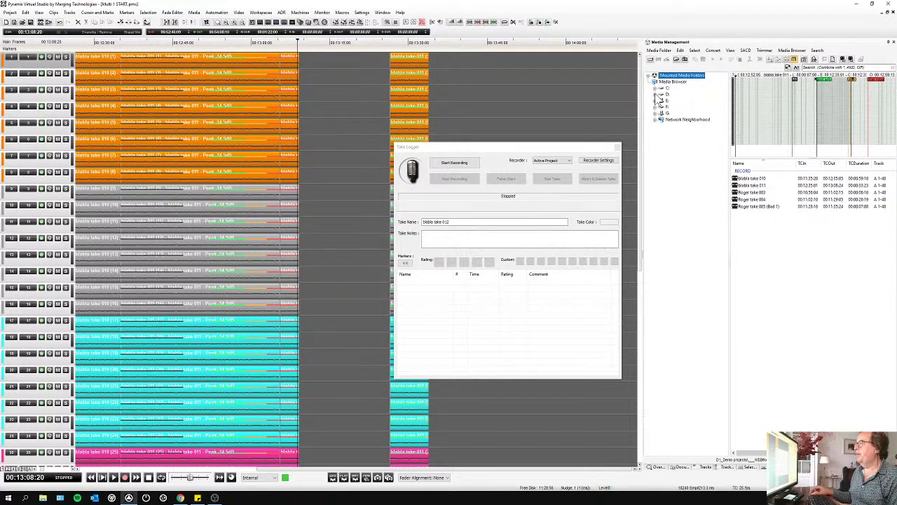
click(650, 76)
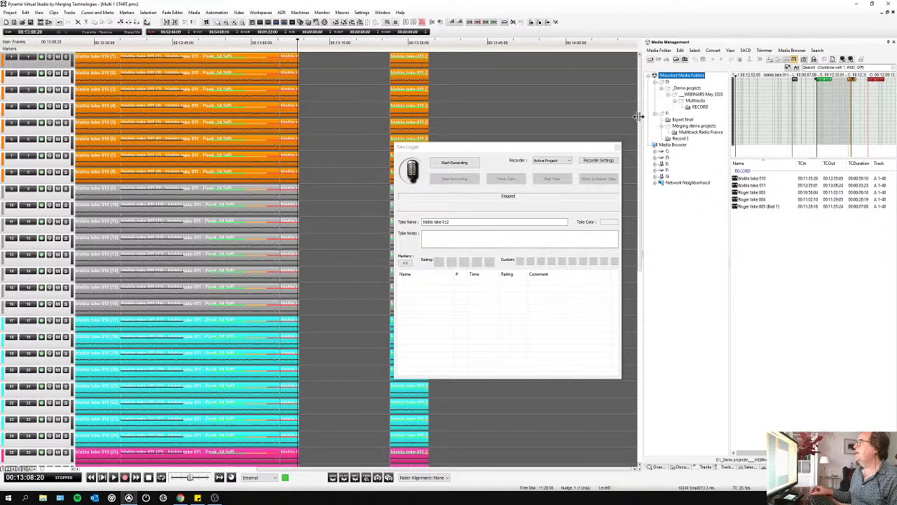
click(495, 85)
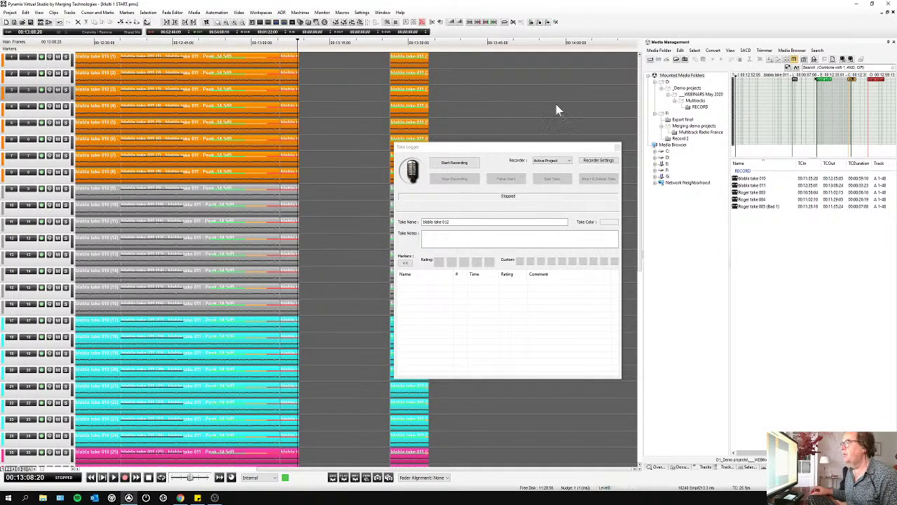
- Move the Take Logger slightly away from the clips and set the transport to chase external timecode
drag(520, 153, 532, 153)
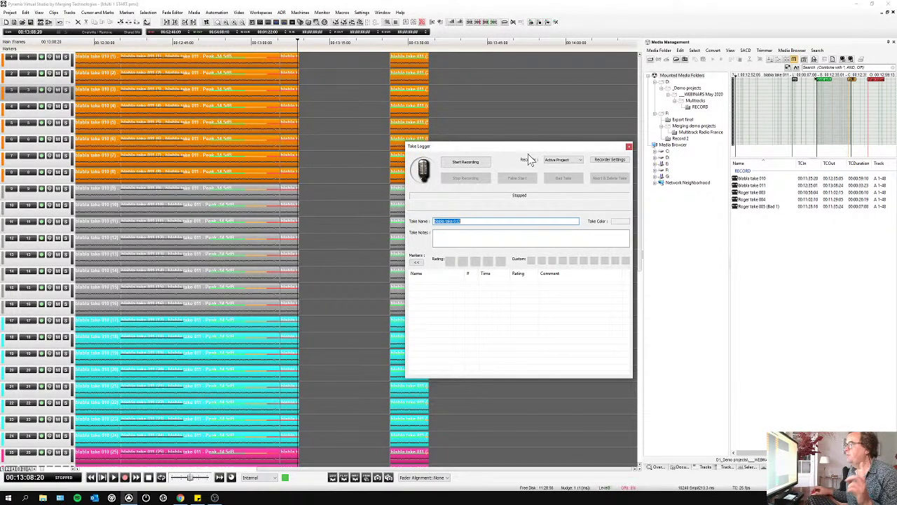
drag(531, 153, 544, 145)
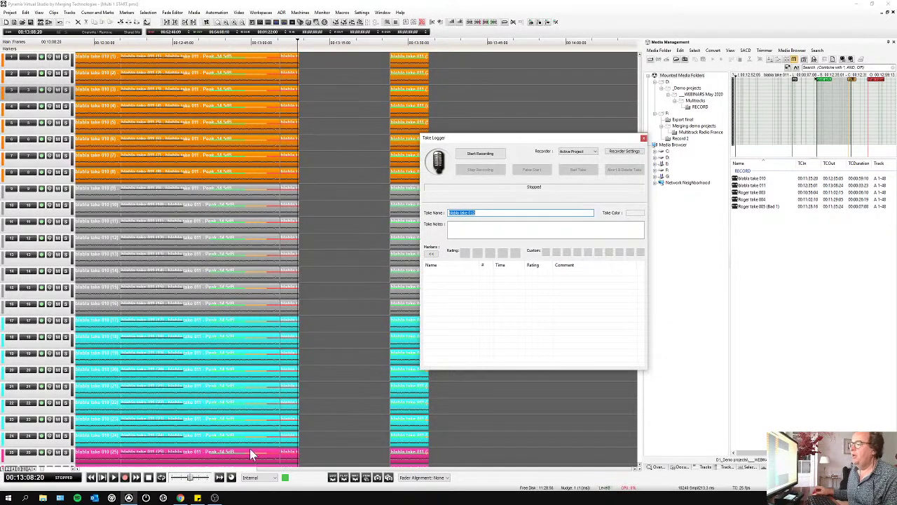
click(220, 479)
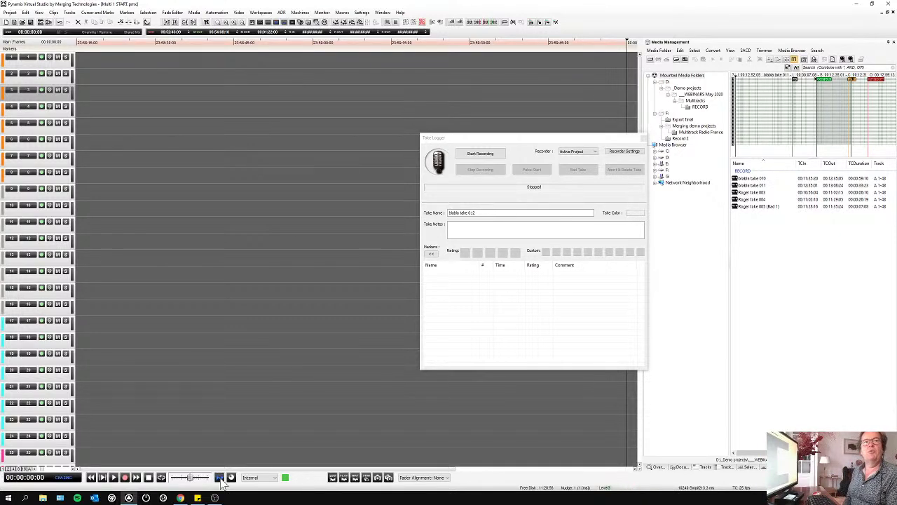
click(219, 477)
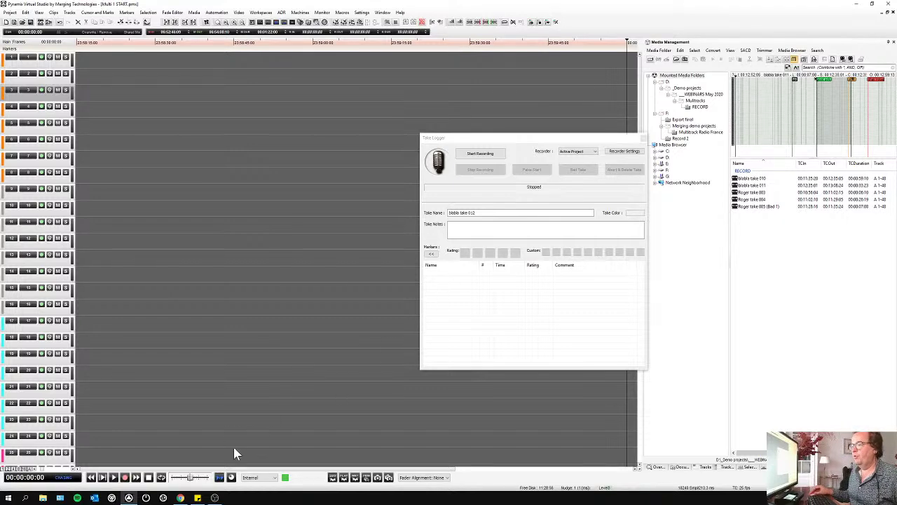
- Turn off timecode chasing on the transport and open the Jog/Chase application settings
click(219, 477)
click(147, 189)
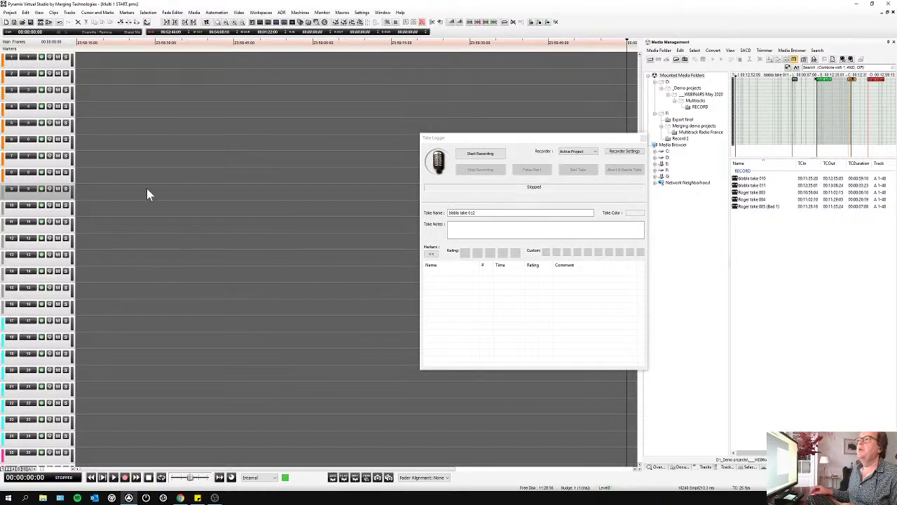
click(361, 13)
click(365, 21)
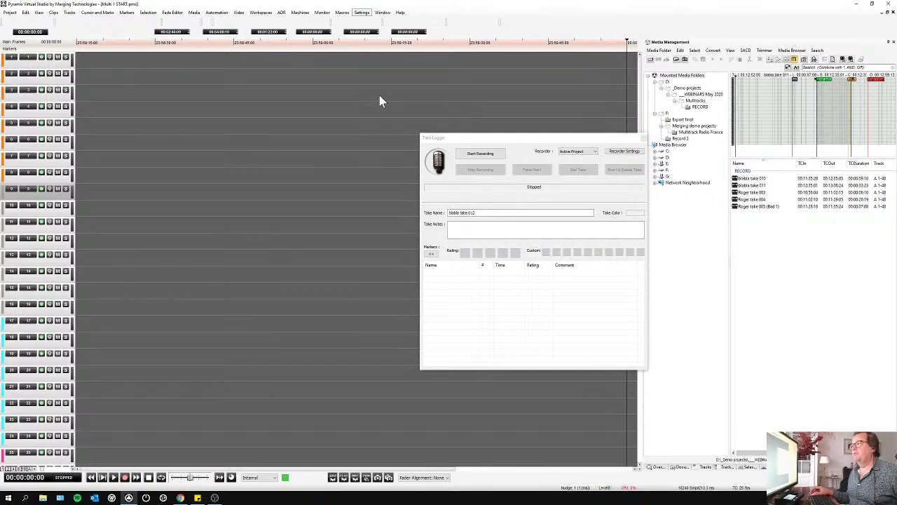
drag(481, 110, 566, 111)
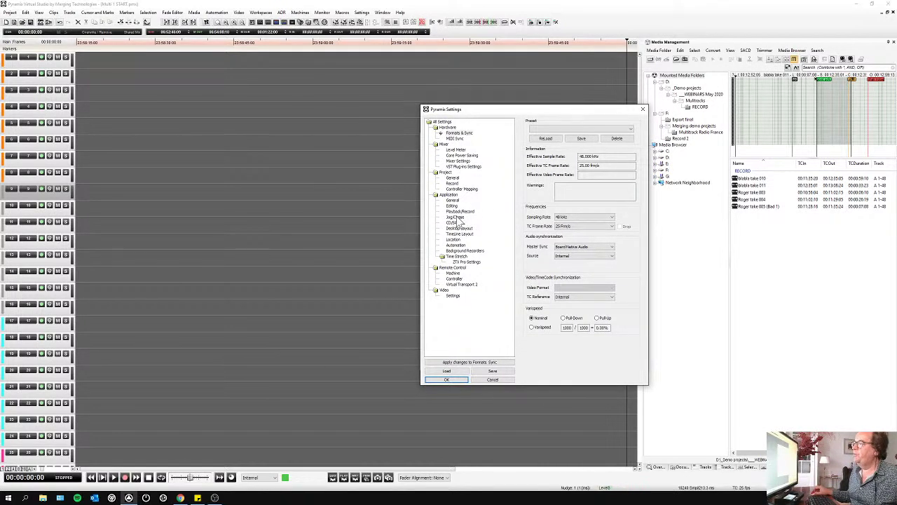
click(456, 217)
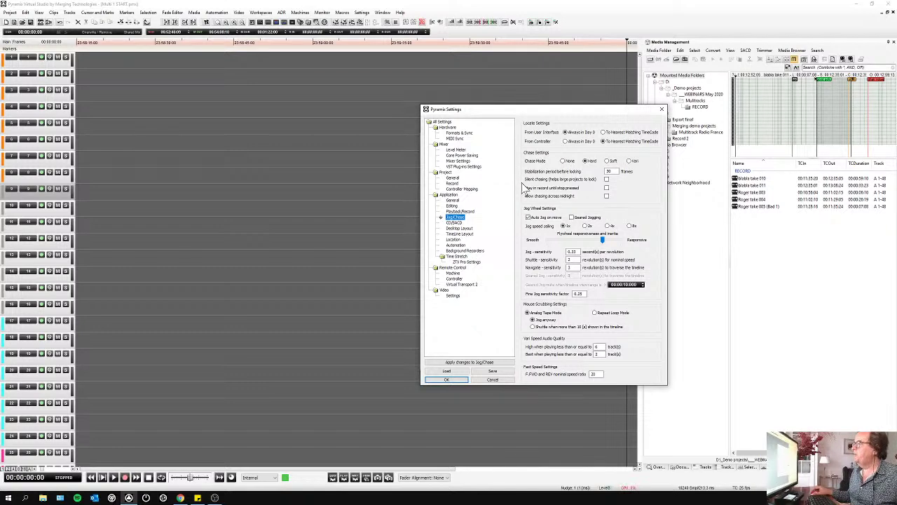
- Try the None, Hard and Soft chase modes with the stay-in-record and midnight-chasing options, and discard the changes
click(564, 162)
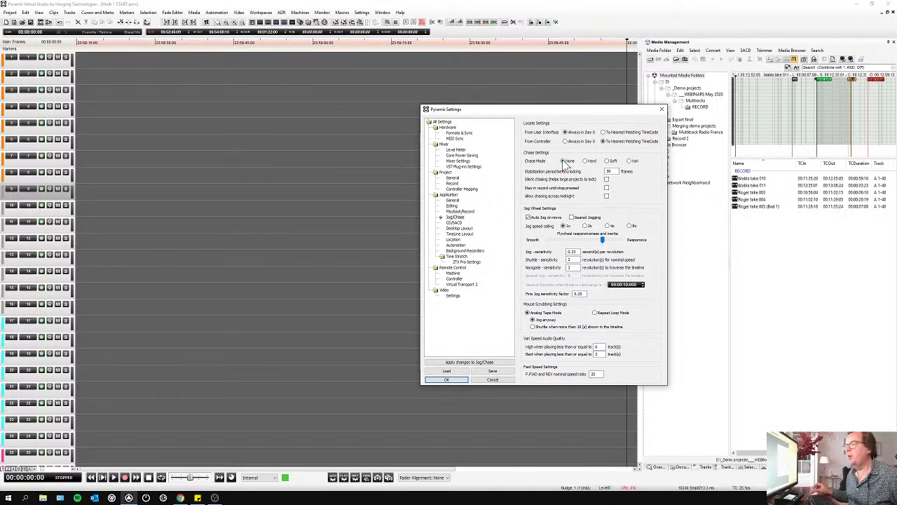
click(587, 163)
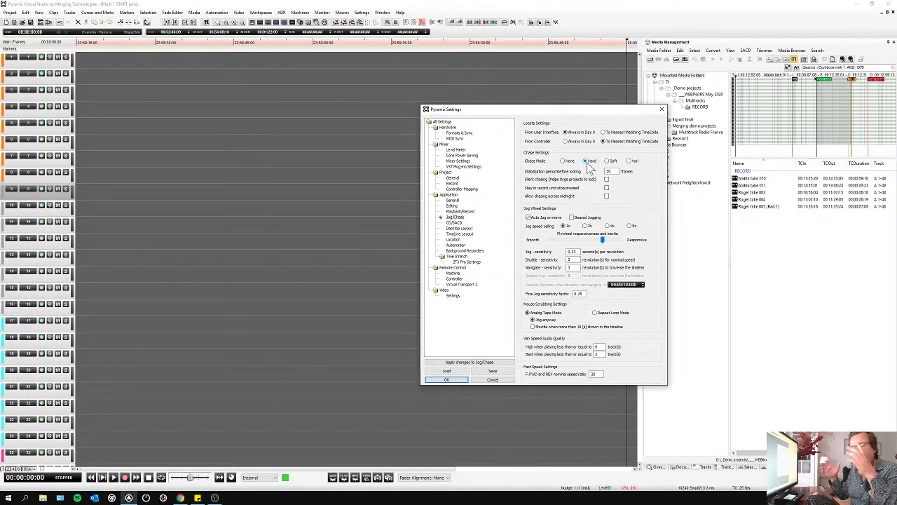
click(608, 160)
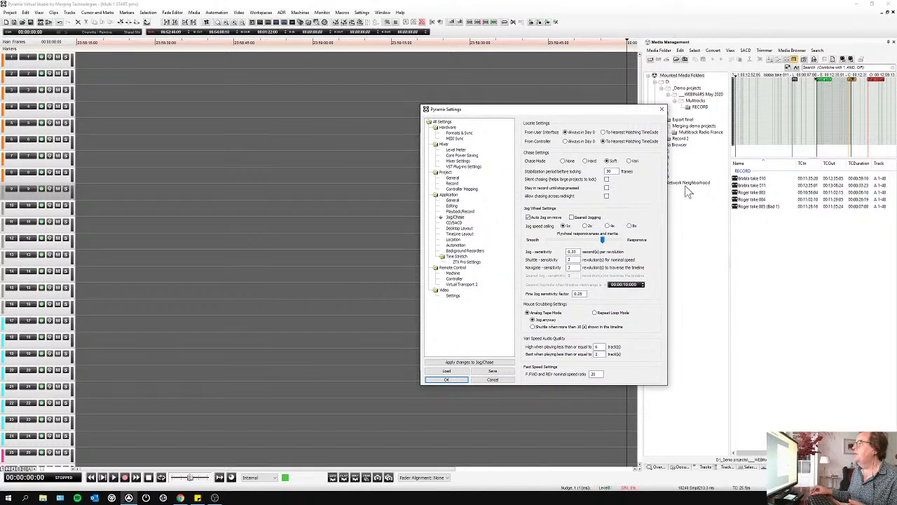
click(608, 162)
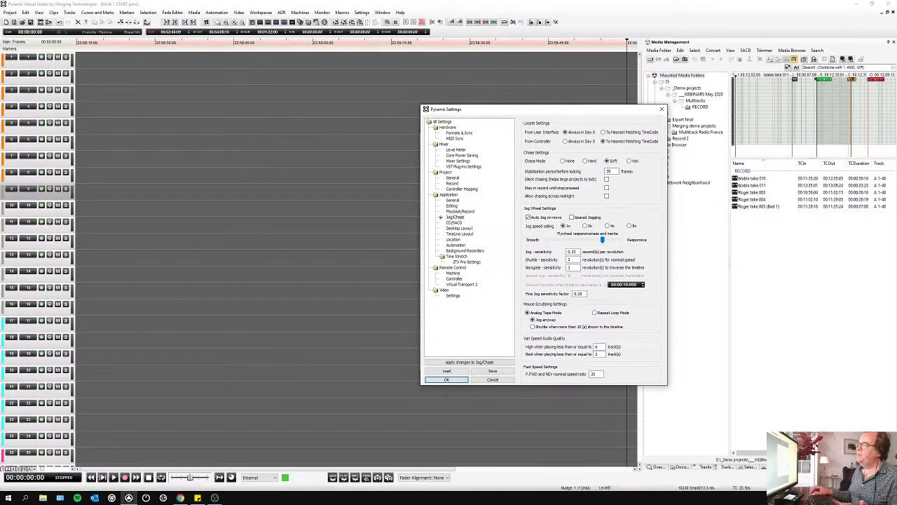
click(607, 189)
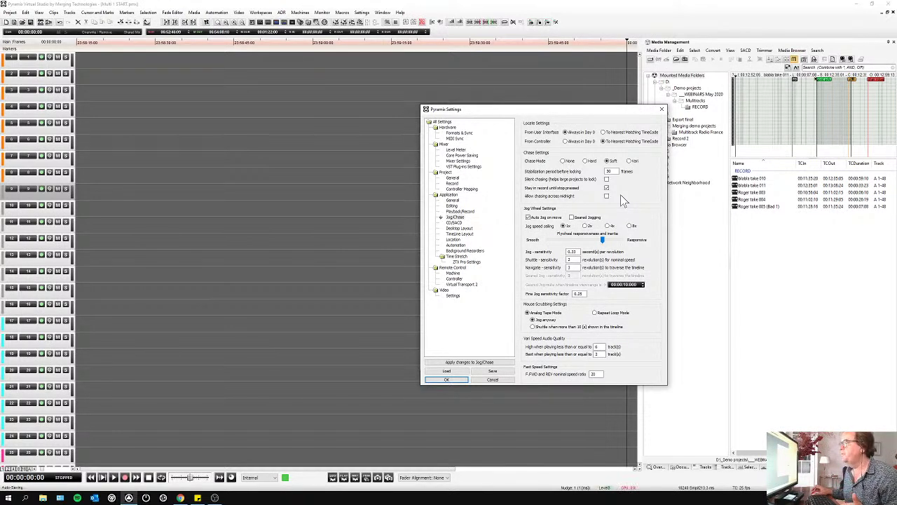
click(607, 197)
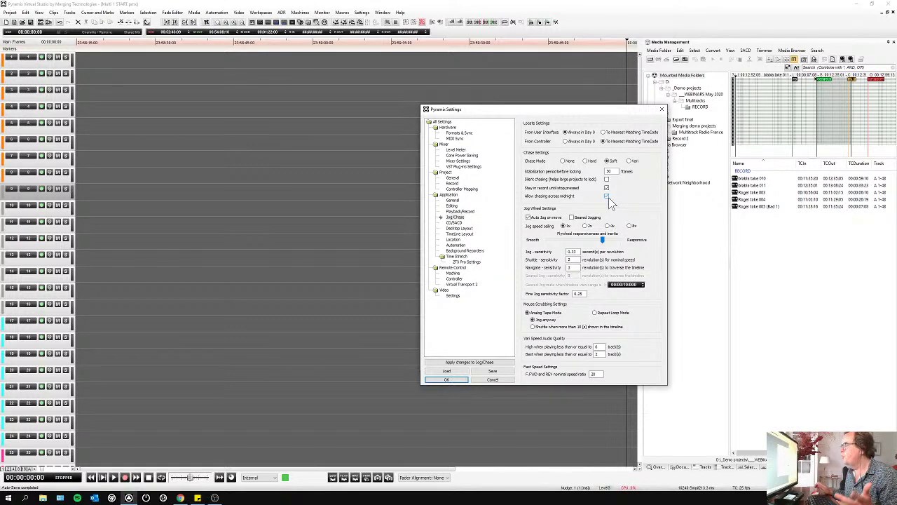
click(607, 197)
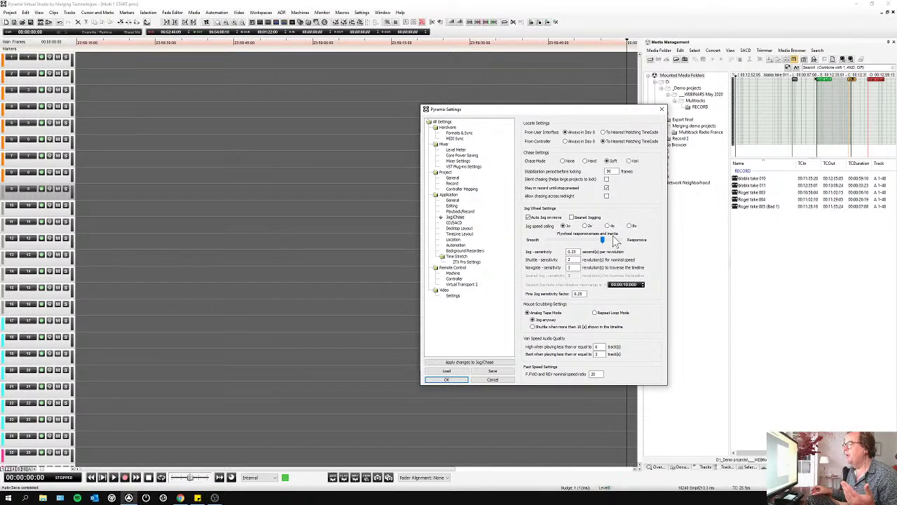
click(493, 380)
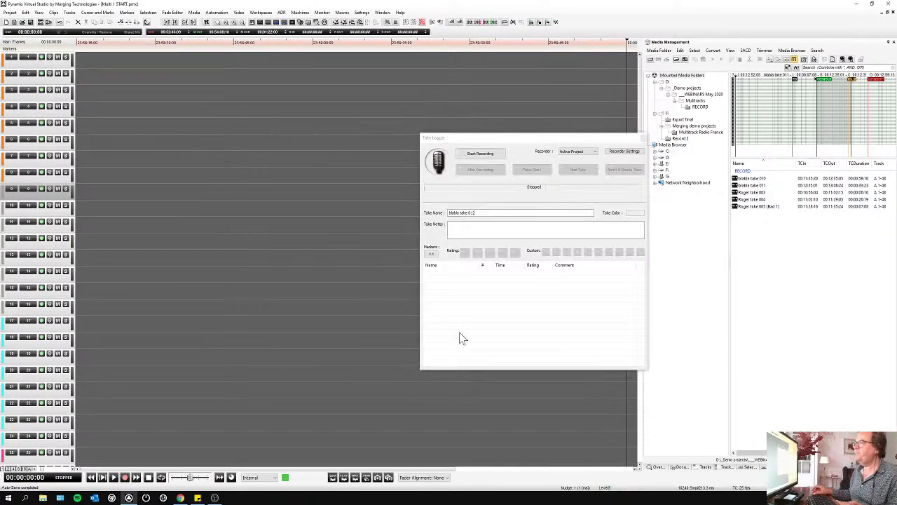
- Switch timecode chase on and off again, and show the Transport window to check the internal machine's available chase masters
click(220, 477)
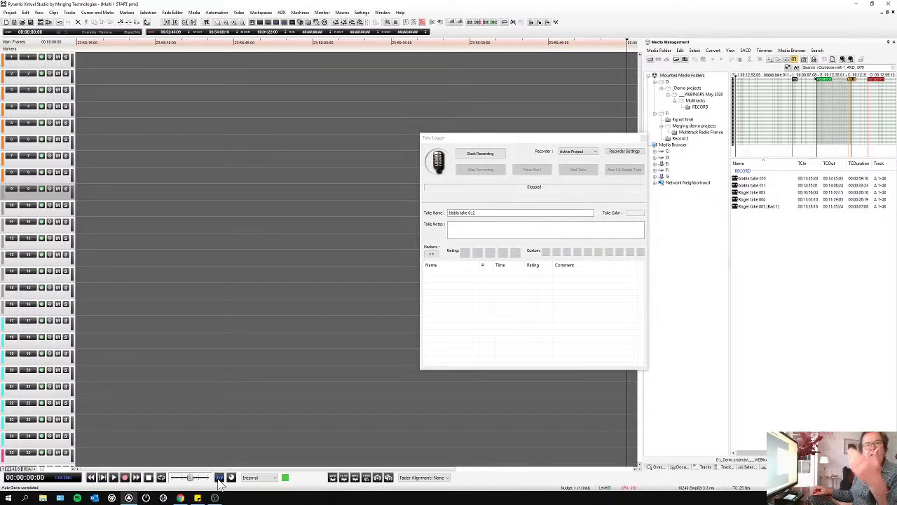
click(220, 478)
click(258, 32)
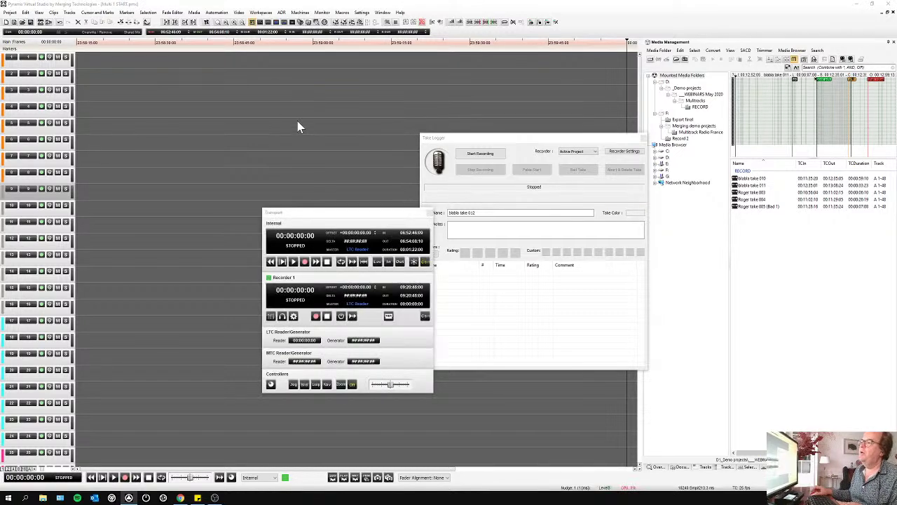
click(358, 250)
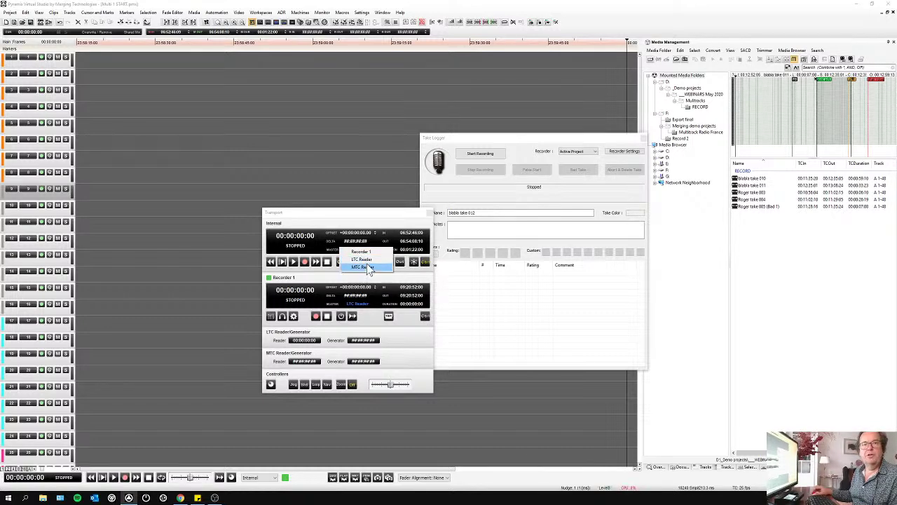
click(369, 218)
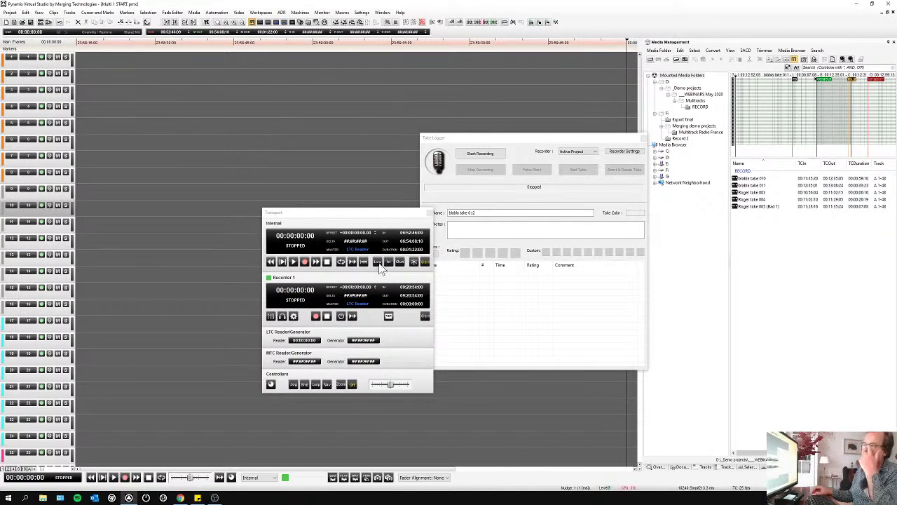
- Close the Take Logger and move the Transport window beside the track headers
drag(395, 220, 313, 145)
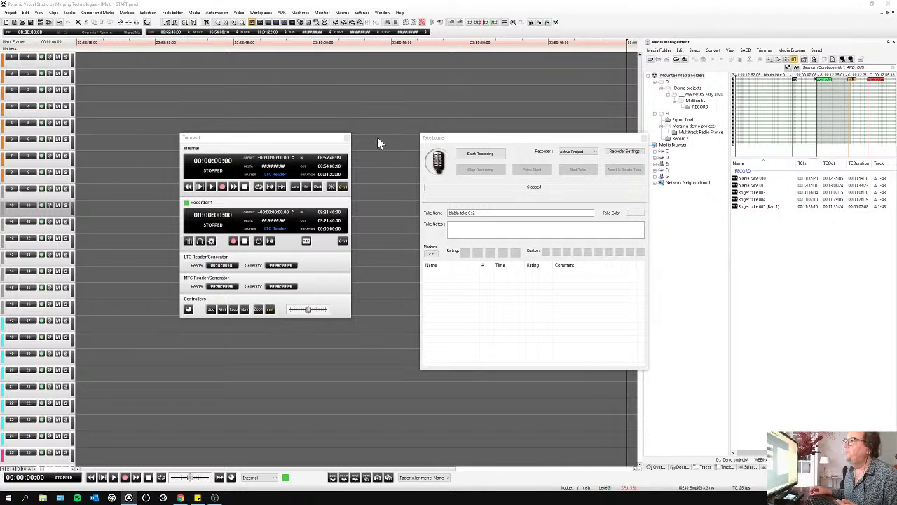
drag(320, 139, 314, 116)
drag(475, 142, 456, 120)
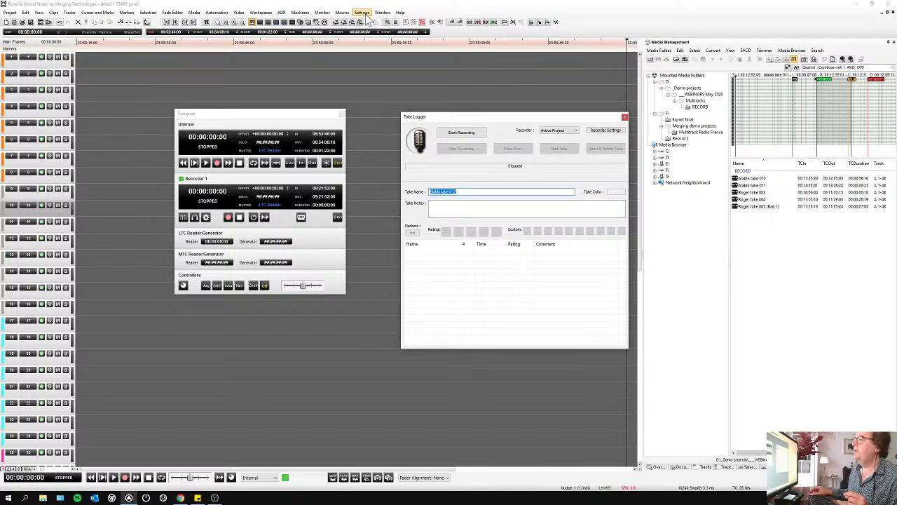
click(624, 117)
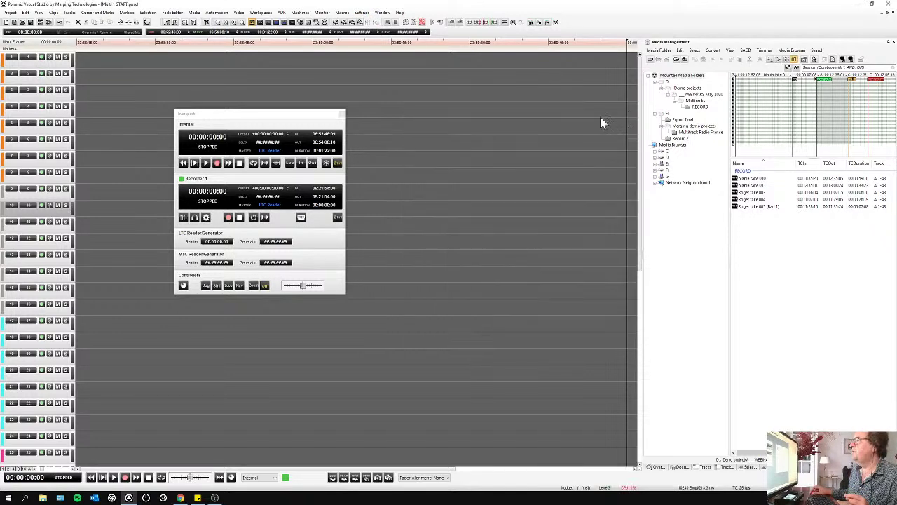
drag(280, 116, 187, 104)
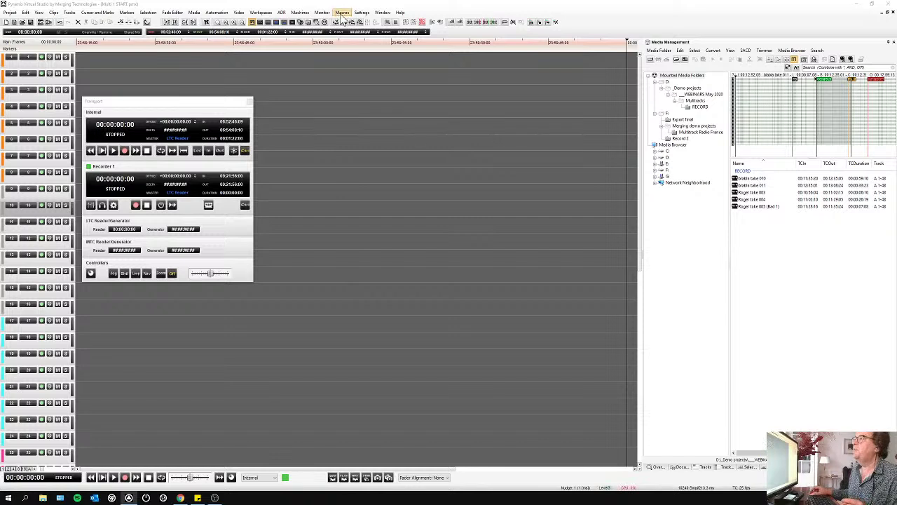
- Open the Background Recorders application settings and check the choices for the number of active recorders
click(362, 13)
key(Escape)
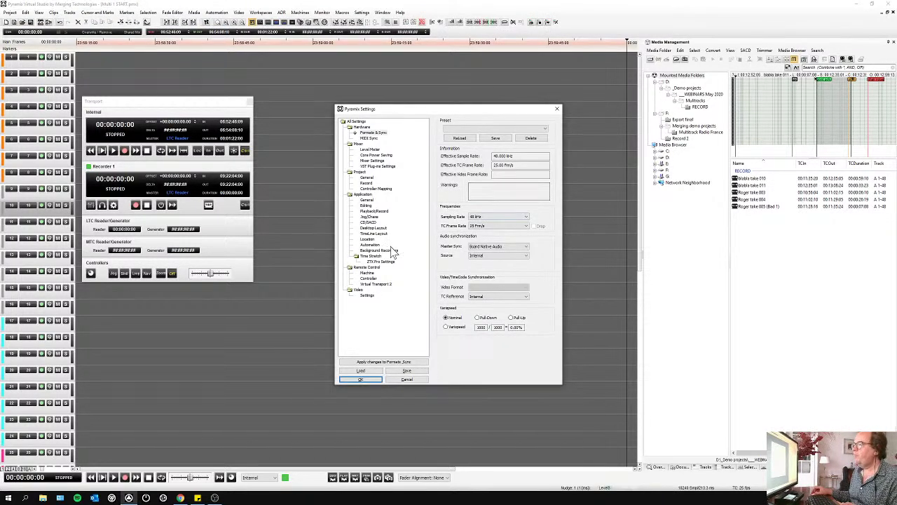
click(382, 251)
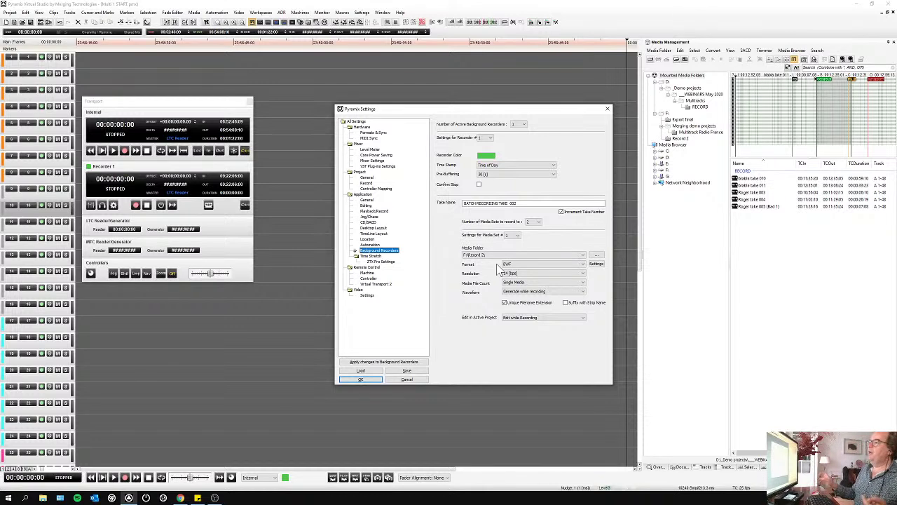
click(523, 124)
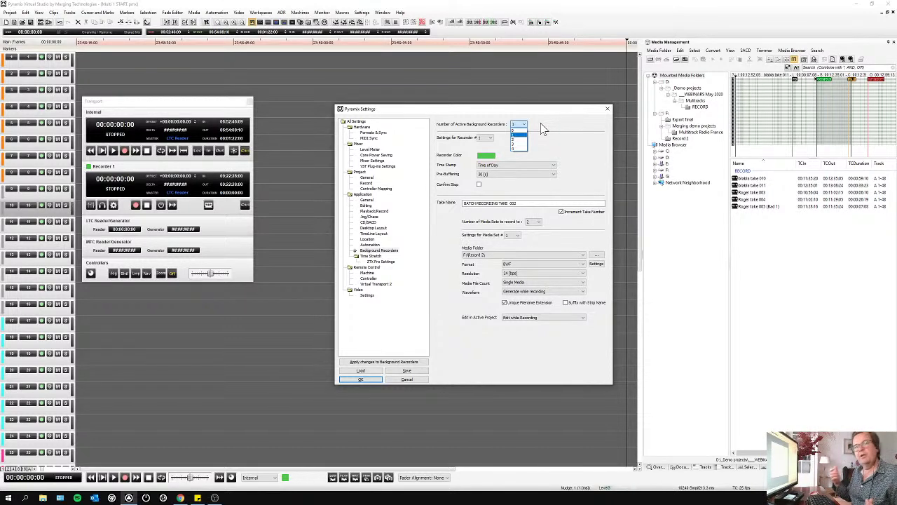
click(541, 128)
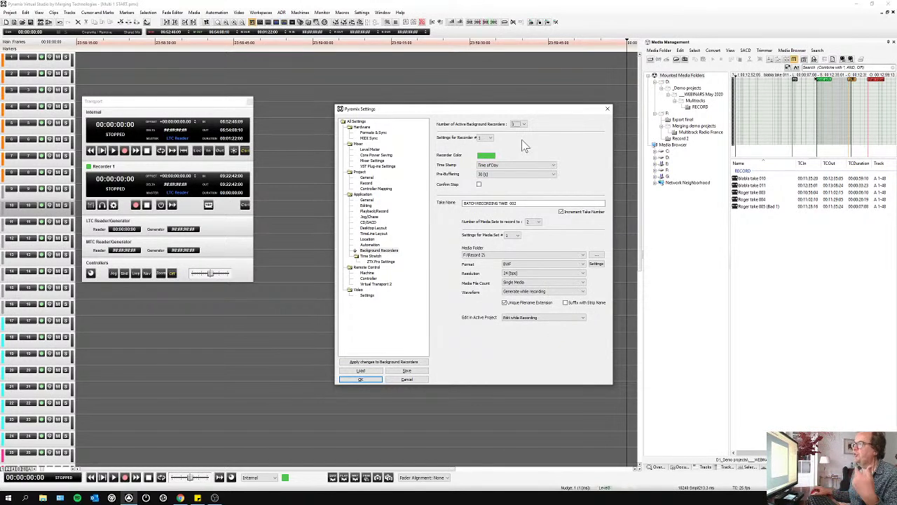
- Check the recorder number and recorder colour choices for the background recorder
click(483, 138)
click(485, 145)
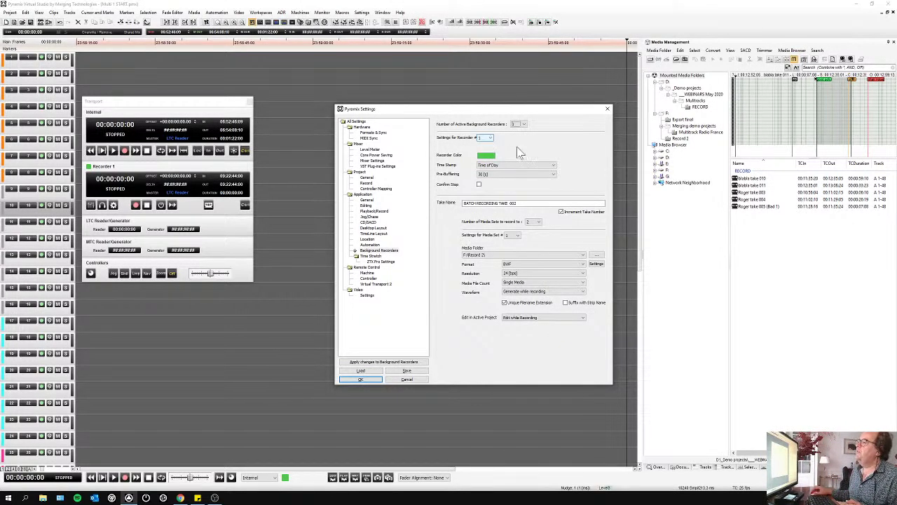
click(521, 125)
click(487, 156)
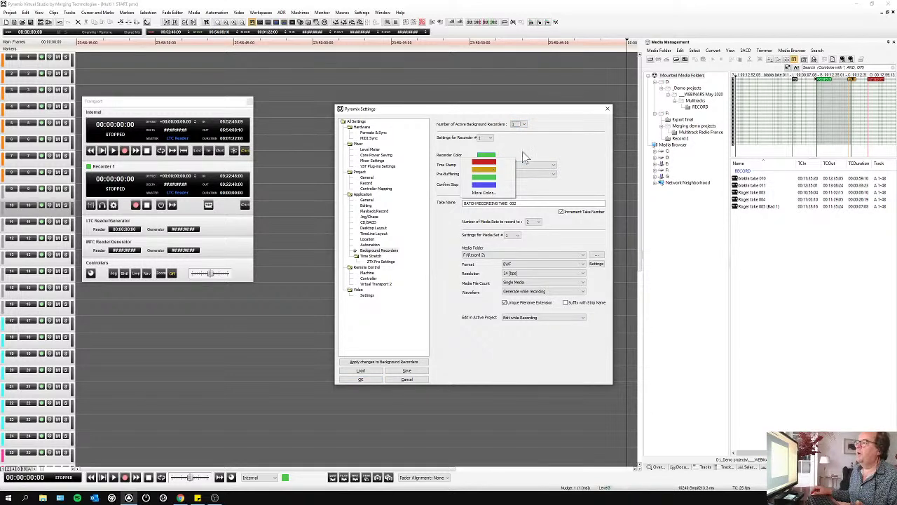
click(522, 153)
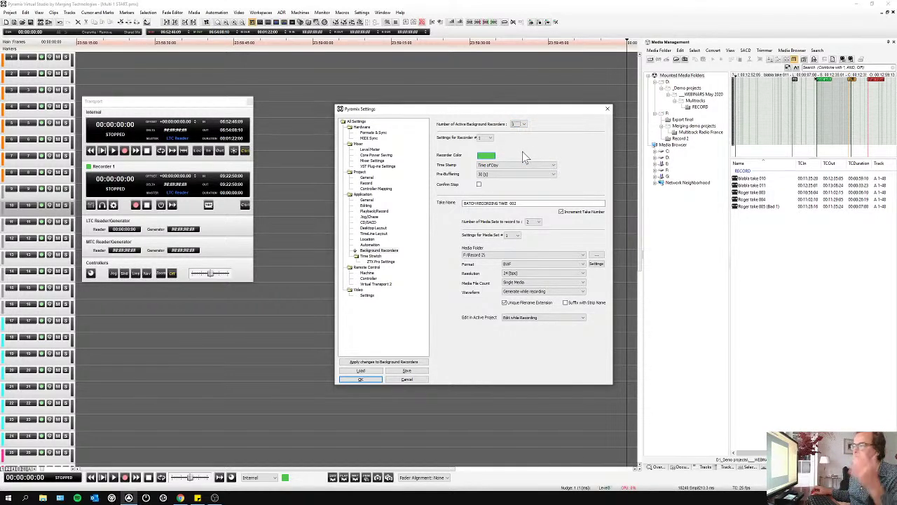
- Check the background recorder's time stamp and pre-buffering options, keeping Time of Day selected
click(509, 165)
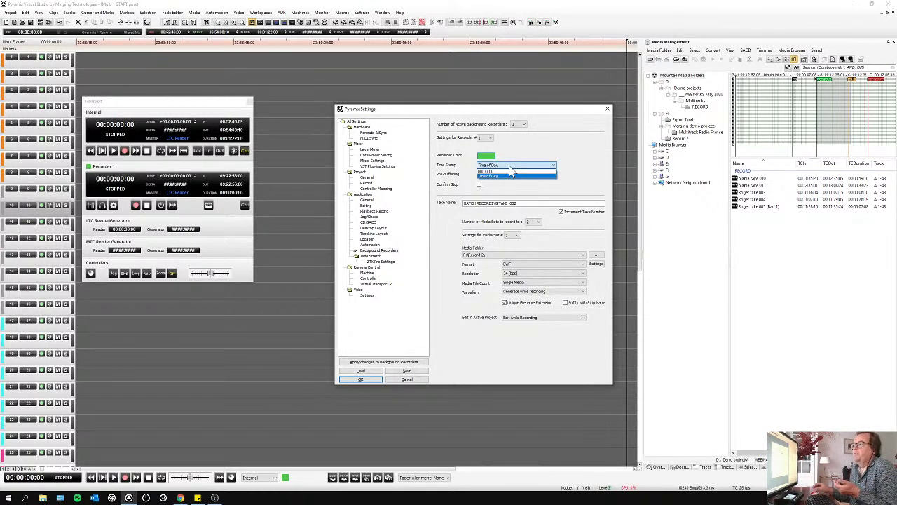
click(511, 175)
click(518, 173)
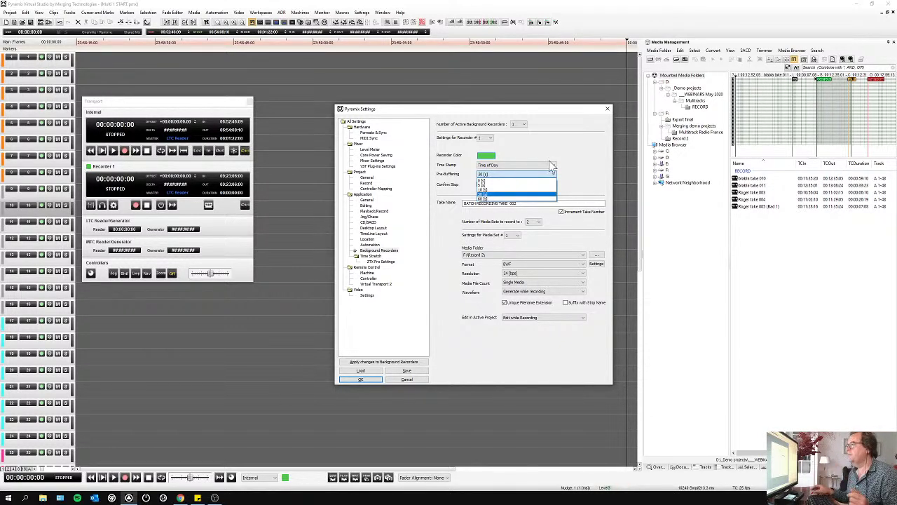
click(542, 155)
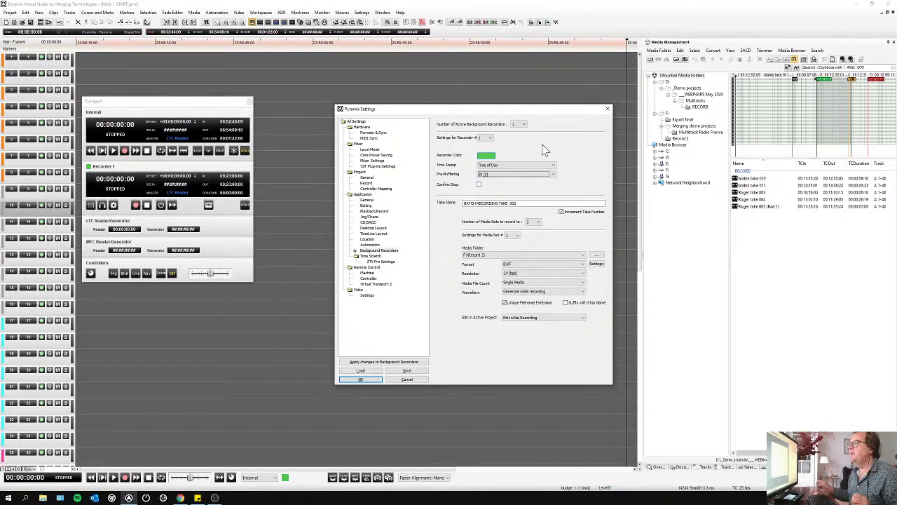
- Set the background recorder's take name to BATCH RECORDING TAKE 001 and check the number of media sets to record
click(526, 203)
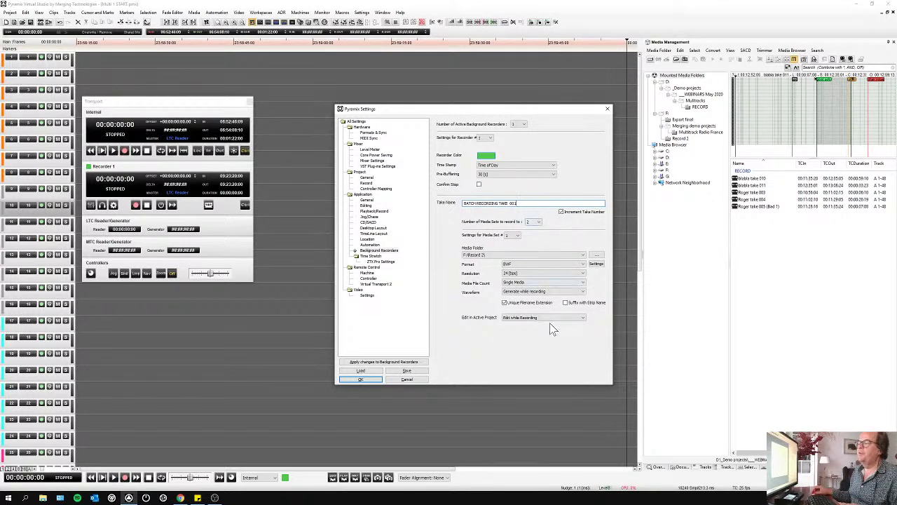
click(537, 222)
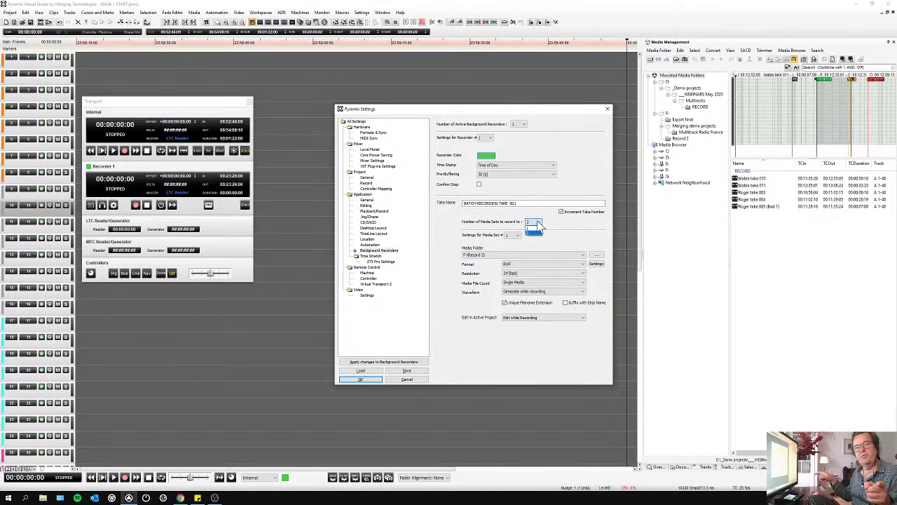
click(558, 232)
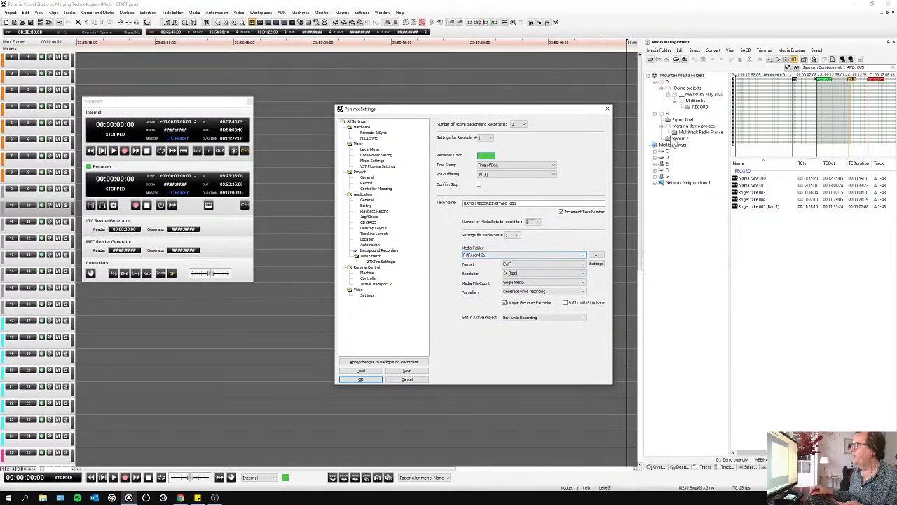
- Check the media folder choices for media set 1 and the dialog for mounting another folder, keeping F:\Record 2
click(543, 255)
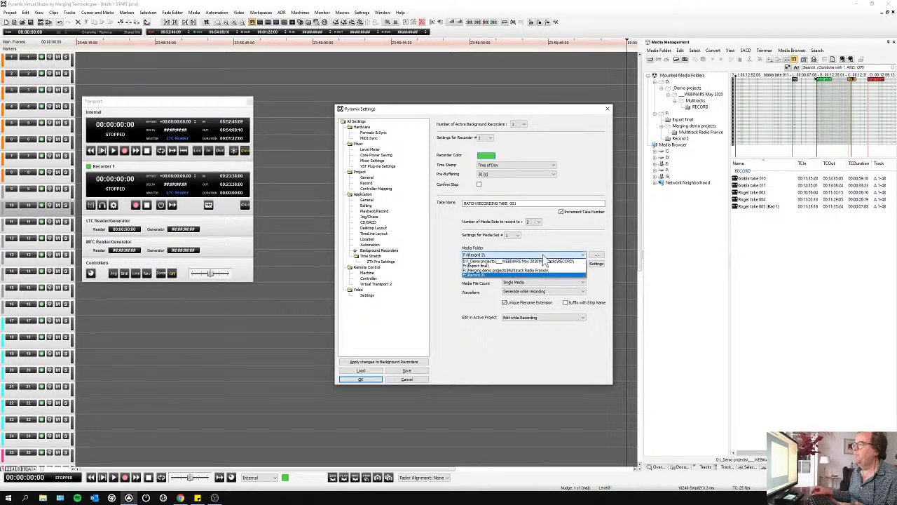
click(552, 248)
click(596, 255)
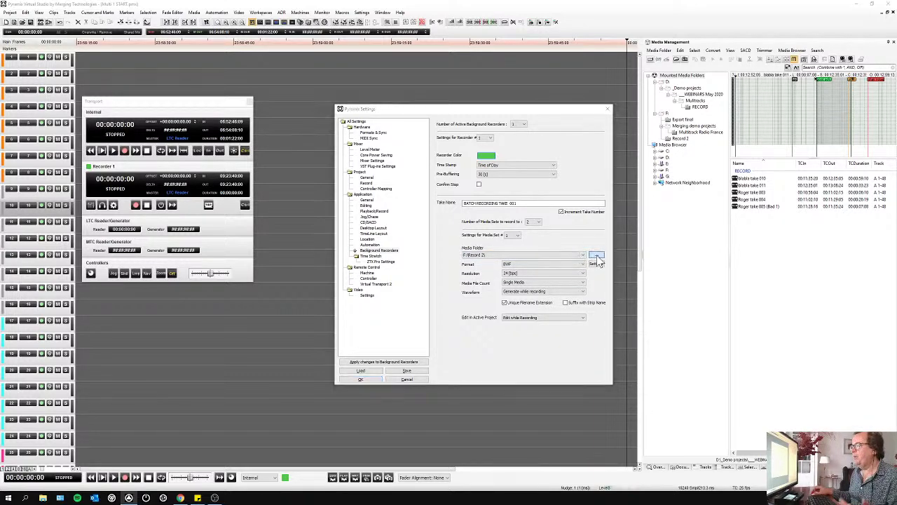
click(545, 250)
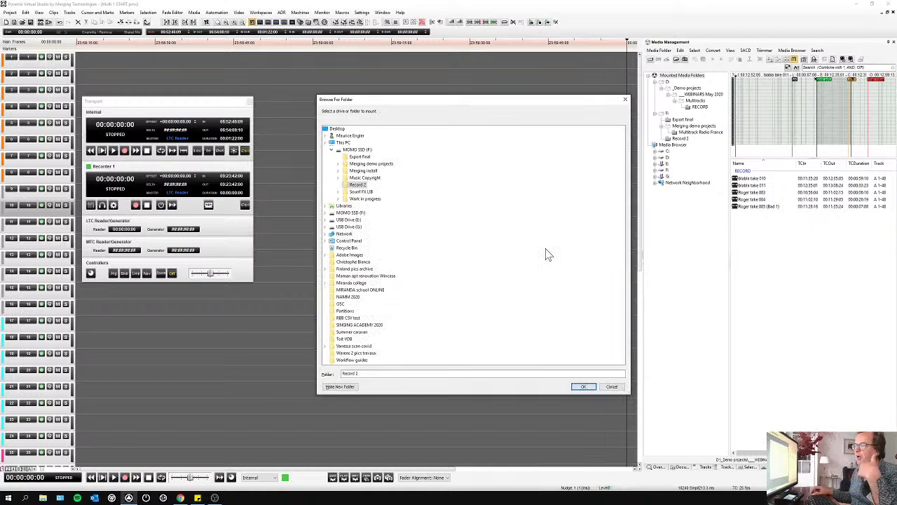
click(626, 100)
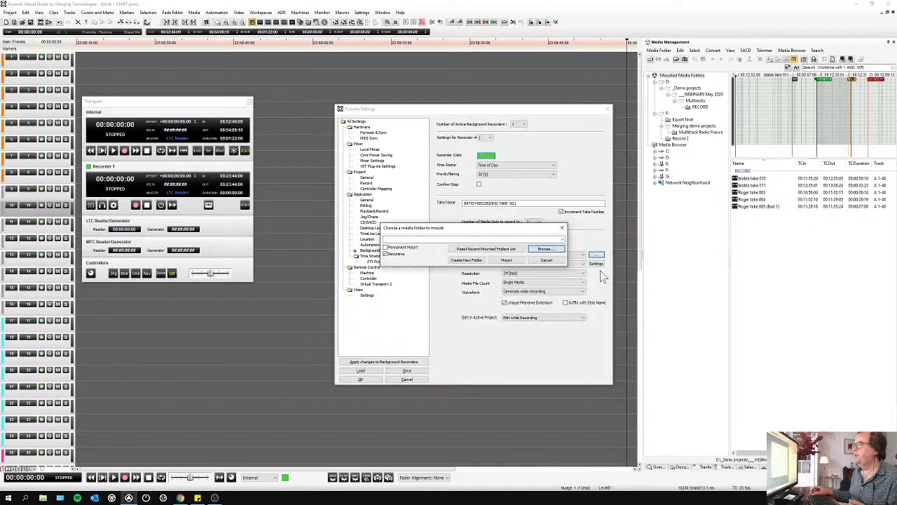
click(547, 249)
- Check the format, media file count and Edit in Active Project choices, keeping BWF, Single Media and Edit while Recording
click(528, 265)
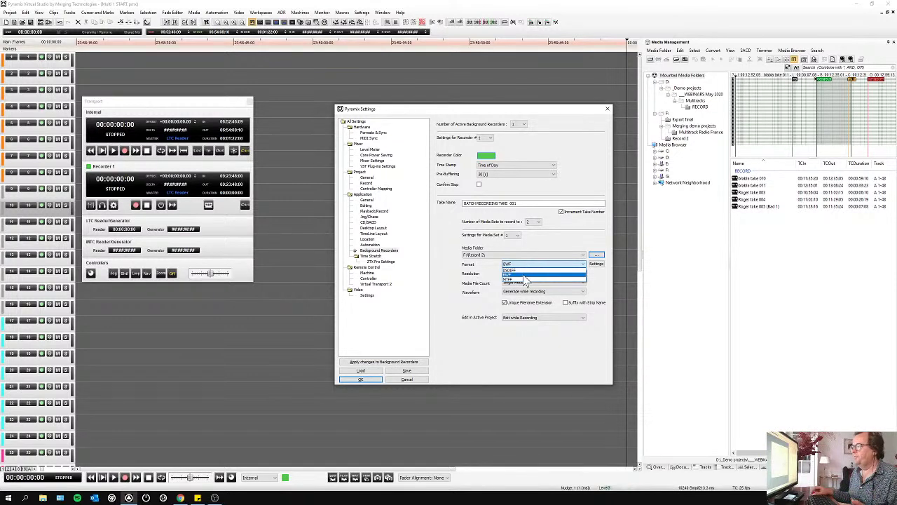
click(524, 275)
click(537, 282)
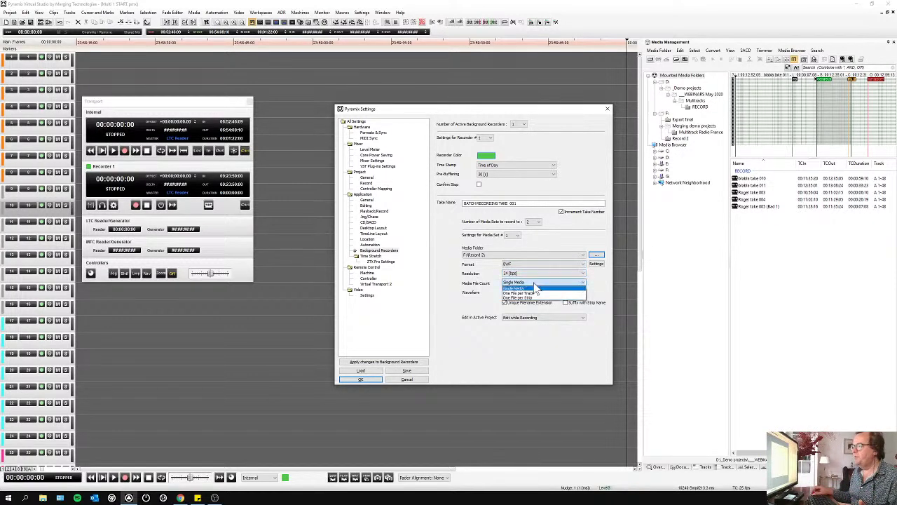
click(536, 287)
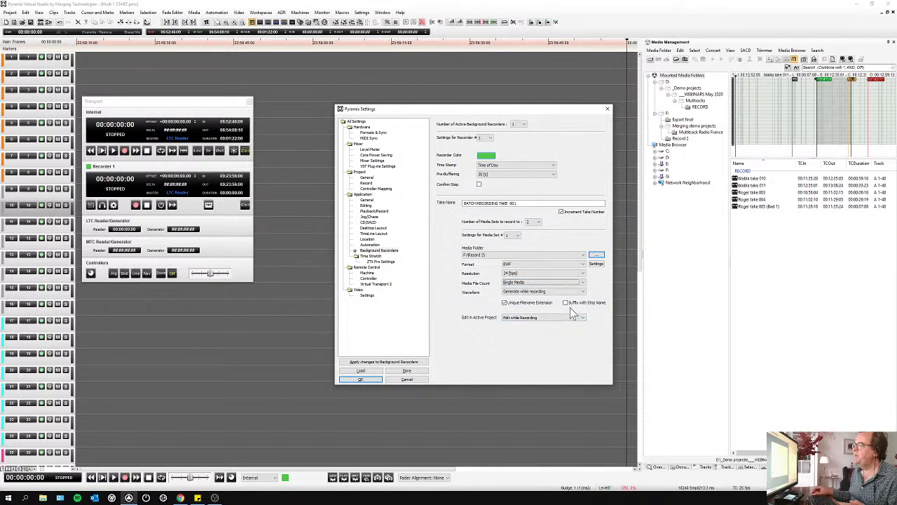
click(540, 319)
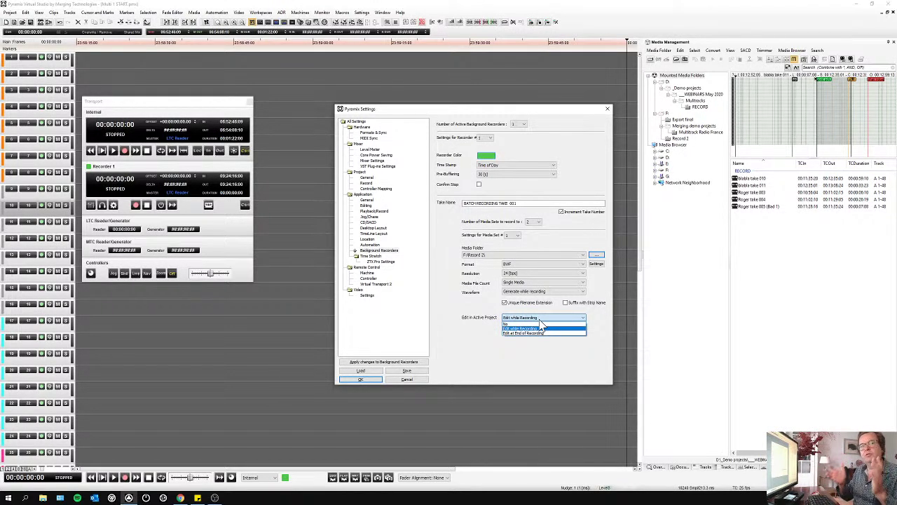
click(484, 318)
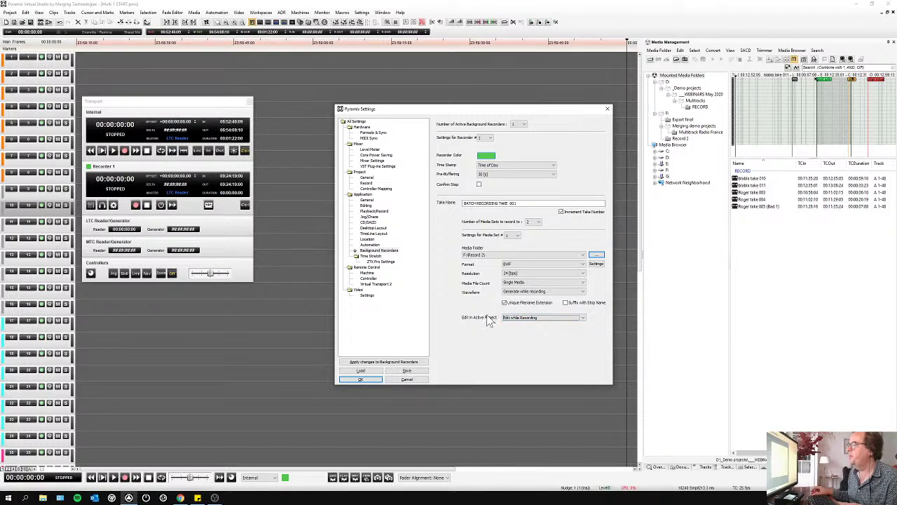
- Show the settings for media set 2 and accept the background recorder settings
click(516, 237)
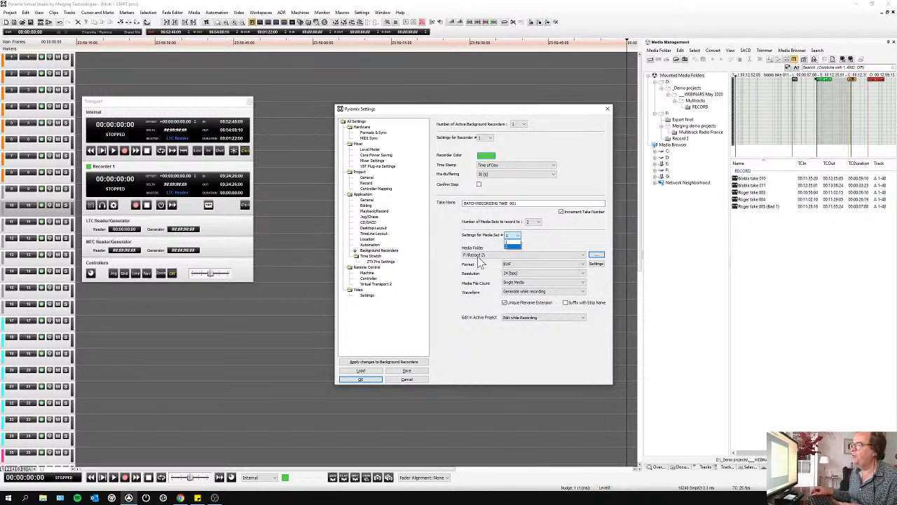
click(514, 246)
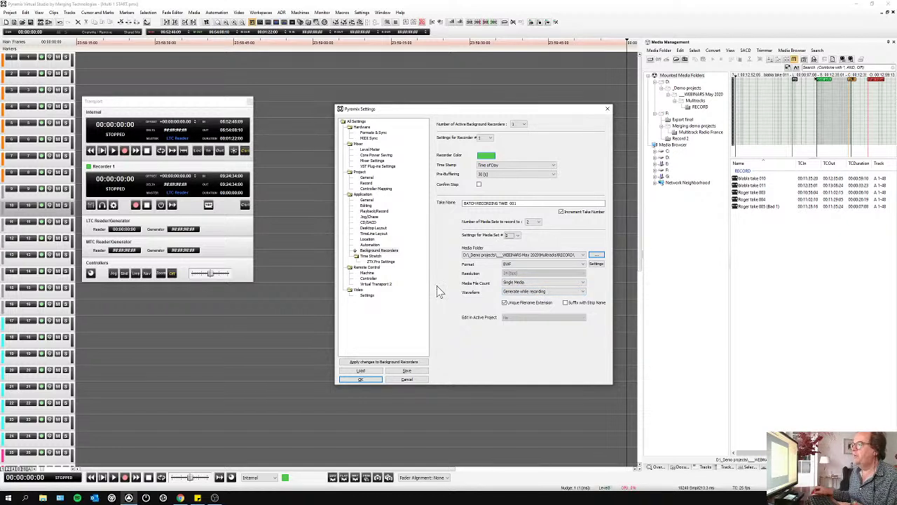
click(373, 379)
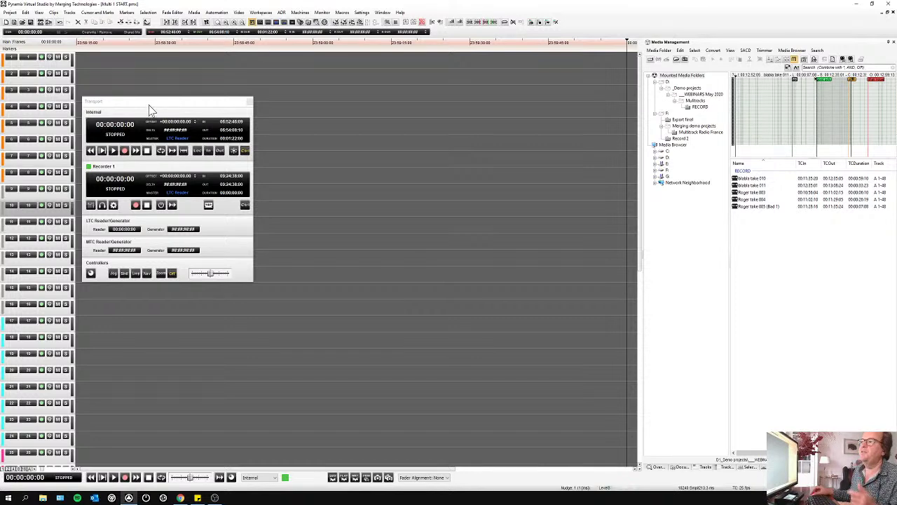
drag(149, 109, 180, 105)
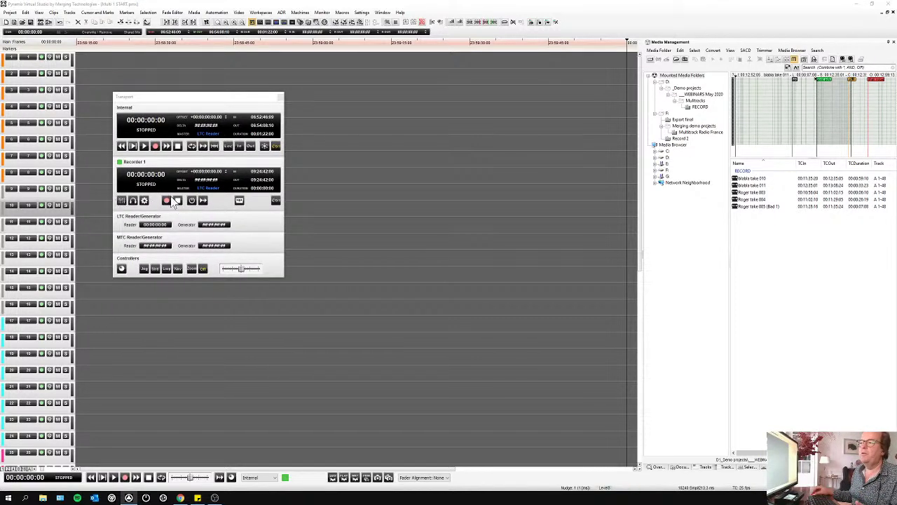
- Open the mixer from Recorder 1, check the record arming on strips 1 to 8, and close the mixer
click(121, 201)
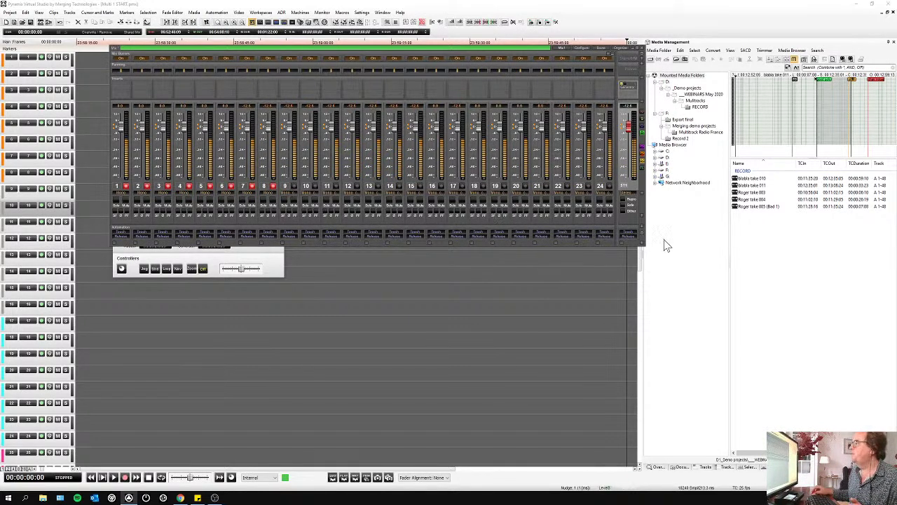
click(640, 227)
click(646, 226)
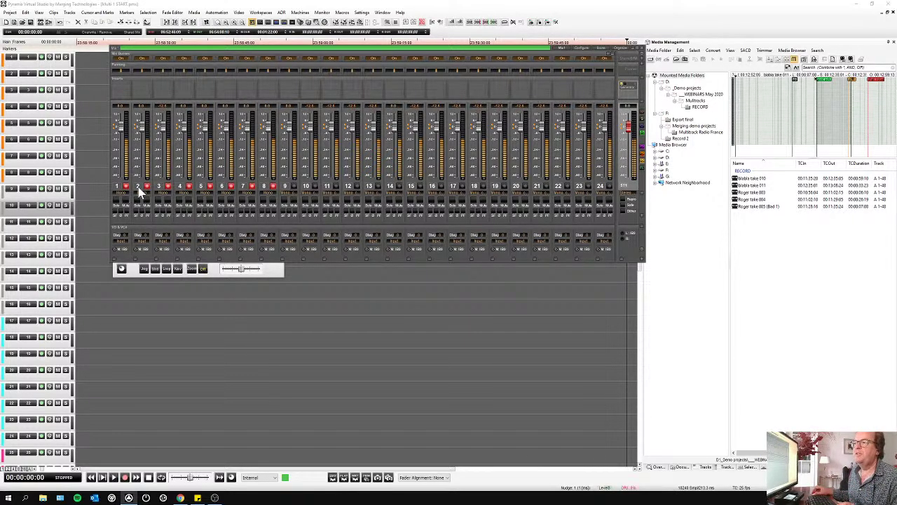
click(257, 191)
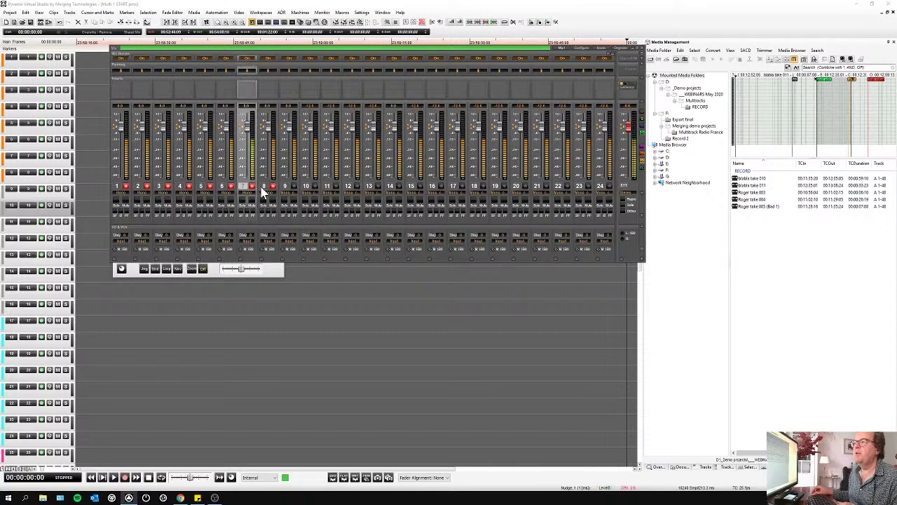
click(253, 187)
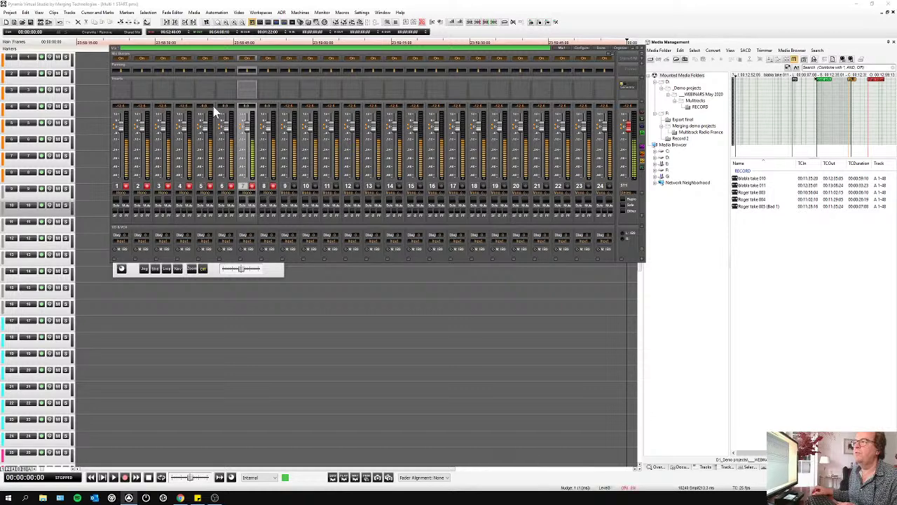
drag(213, 53, 410, 80)
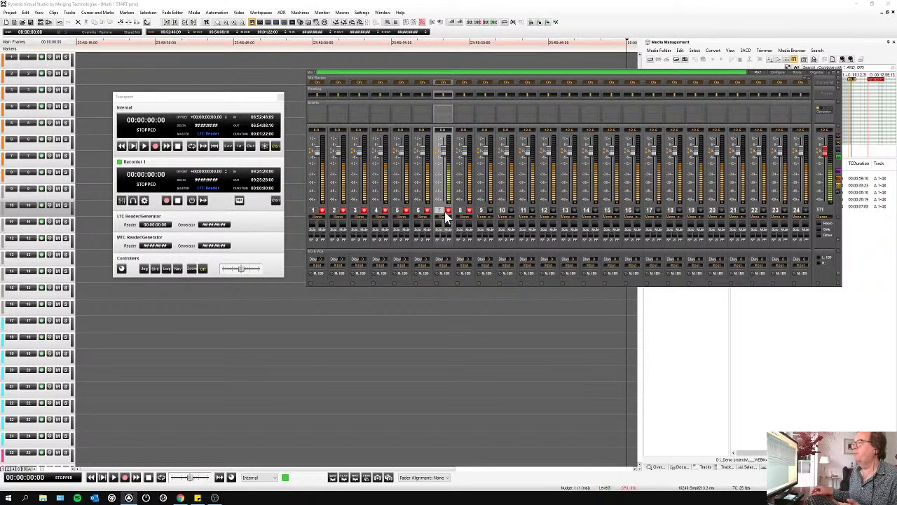
click(450, 211)
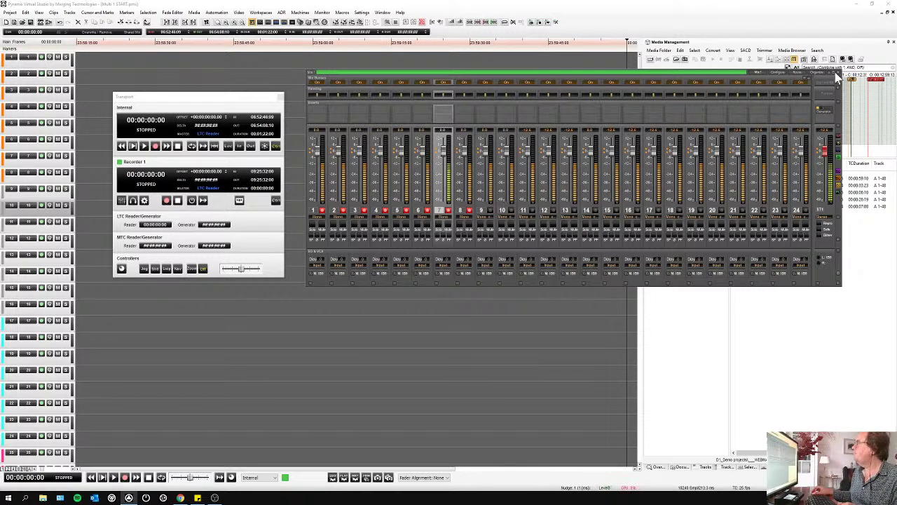
click(838, 73)
- Start recording on Recorder 1 and move the Transport window clear of the clips growing on the timeline
click(166, 201)
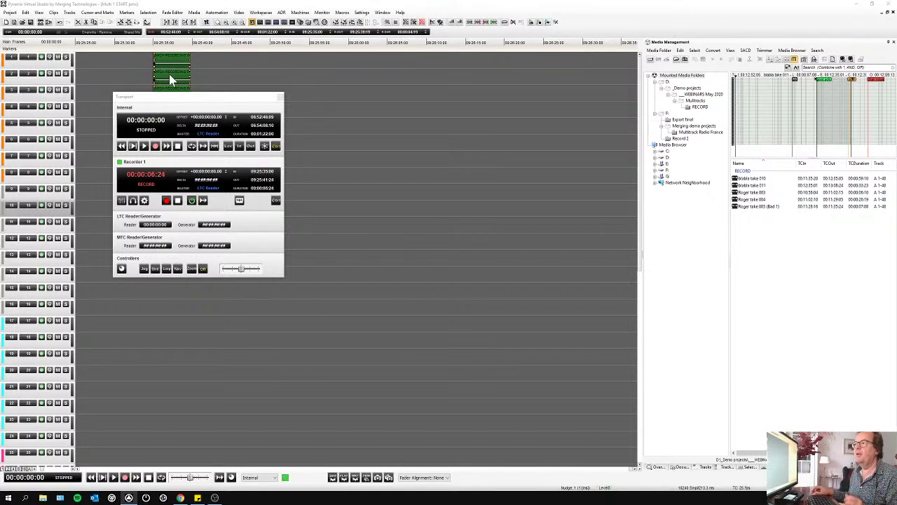
drag(186, 103, 520, 158)
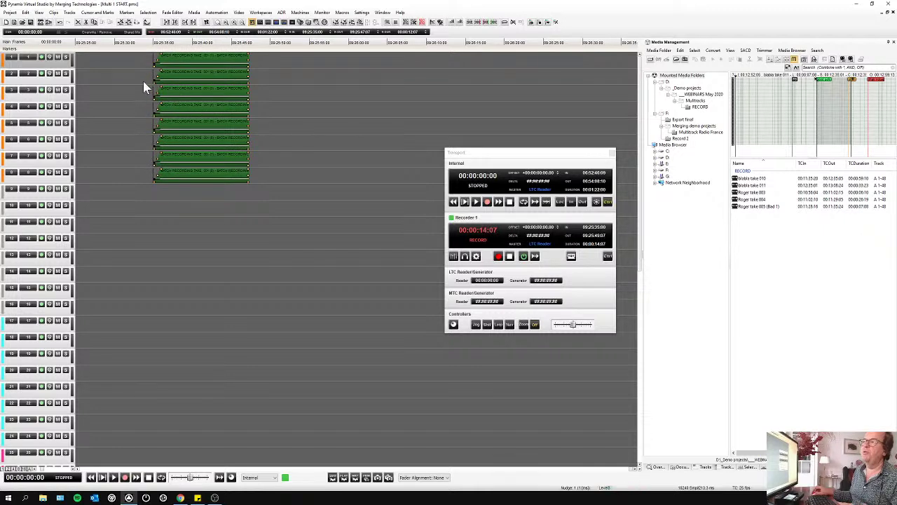
- While recording continues, cut two segments from the growing clips, move them earlier on the timeline, and place the cursor at 09:25:30:24
drag(170, 65, 128, 56)
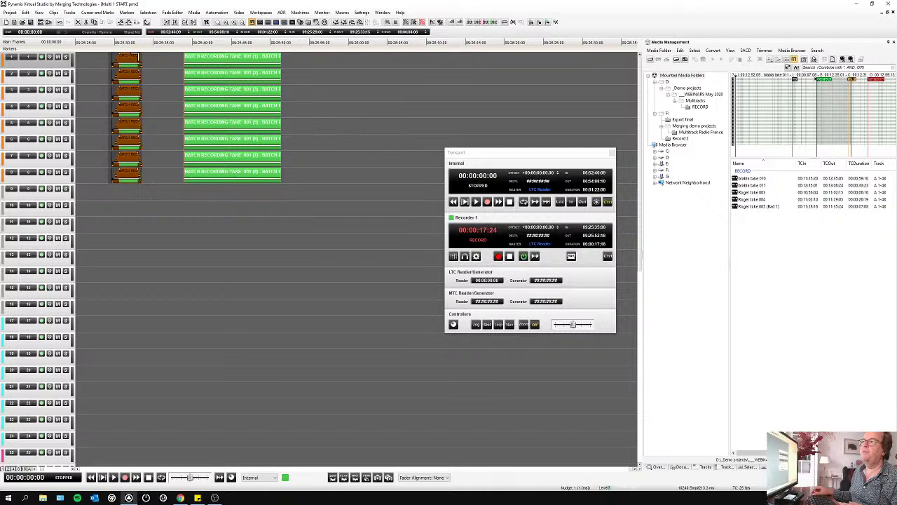
click(167, 74)
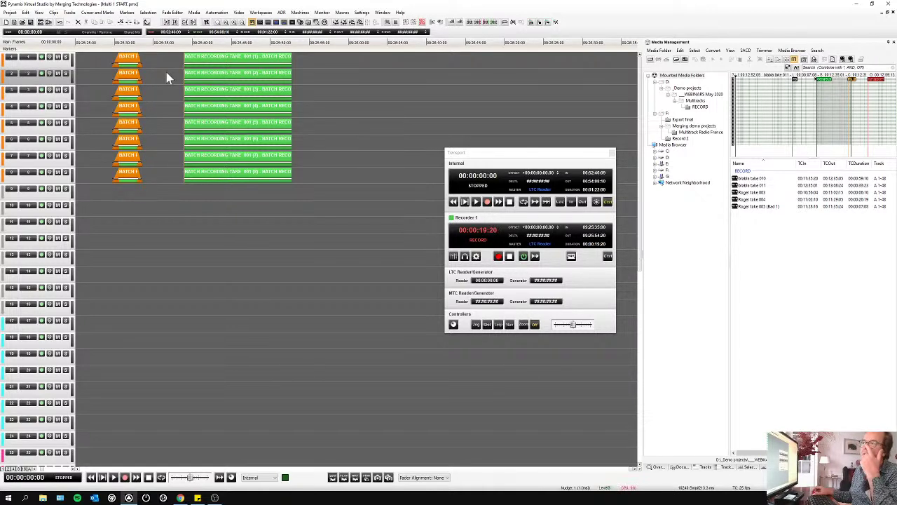
click(210, 75)
drag(210, 70, 147, 59)
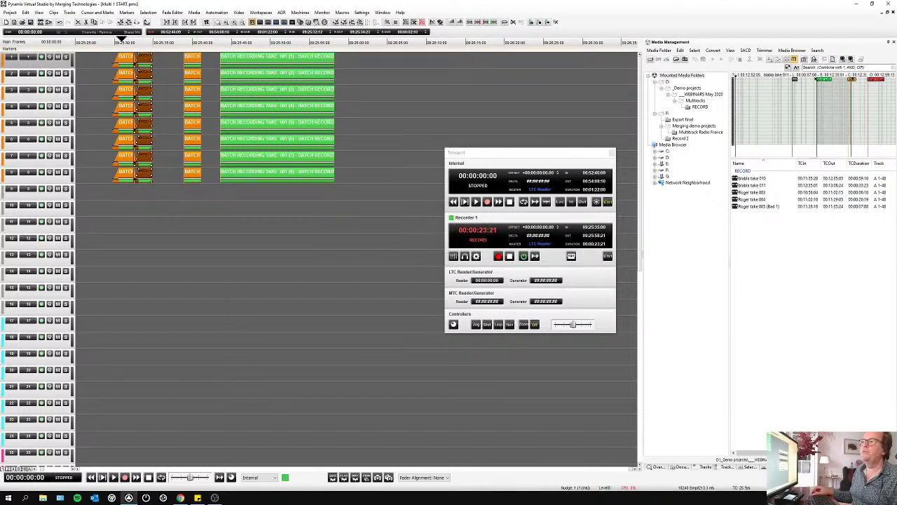
click(122, 41)
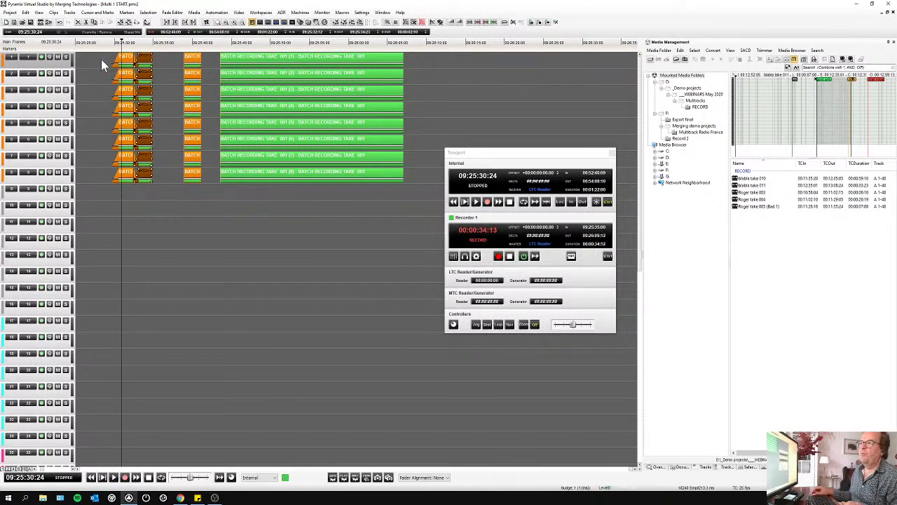
- Look at the Mix Down options for the selected edited clips and close the dialog without mixing down
click(12, 16)
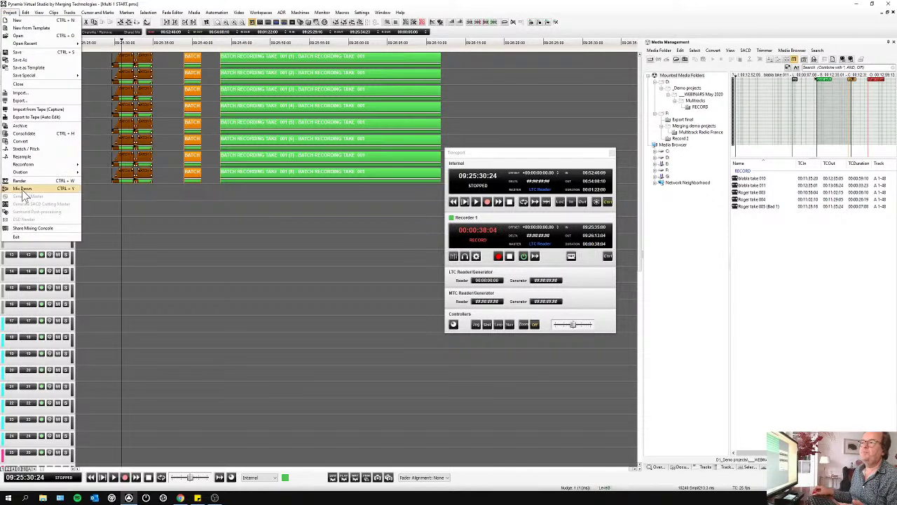
click(24, 195)
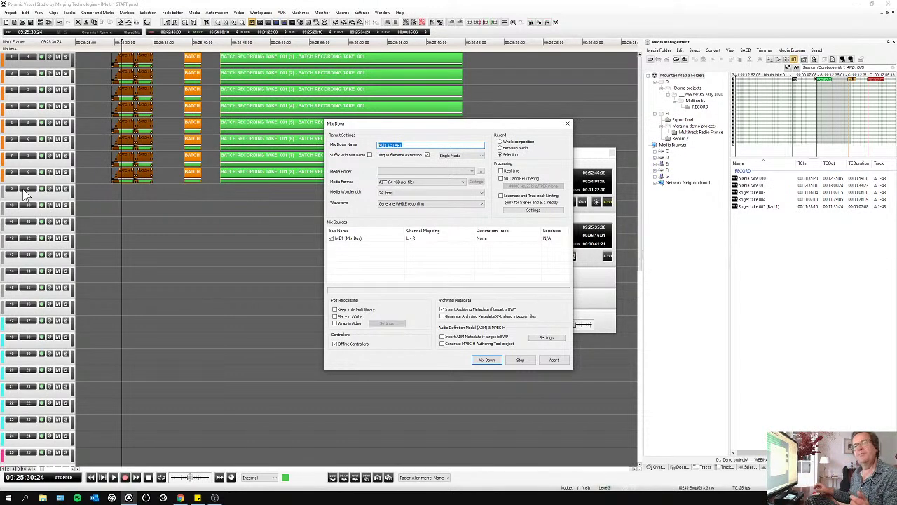
click(568, 126)
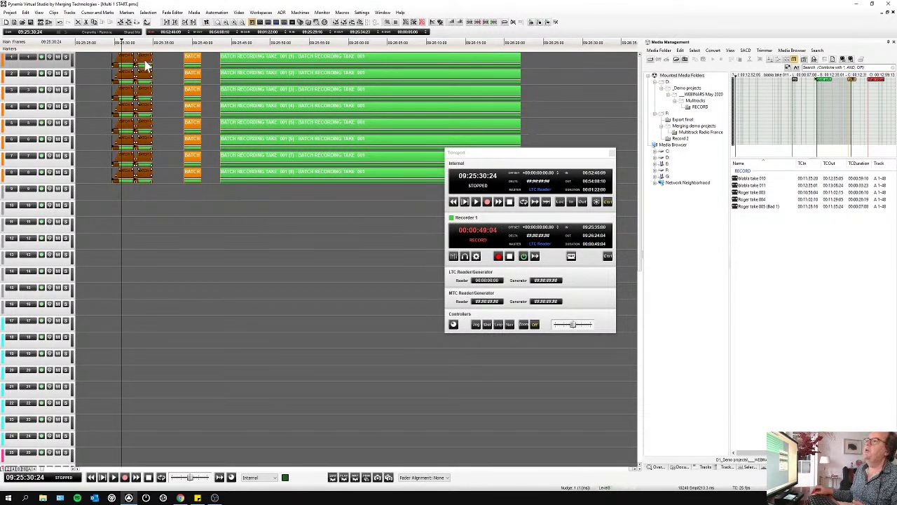
- Open the Take Logger over the empty tracks and set its recorder to Recorder 1
click(38, 12)
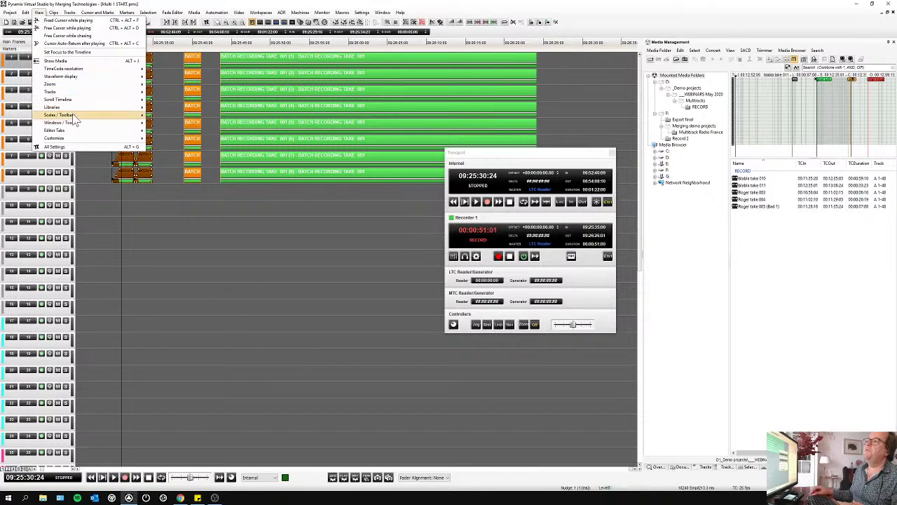
mouse_move(71, 123)
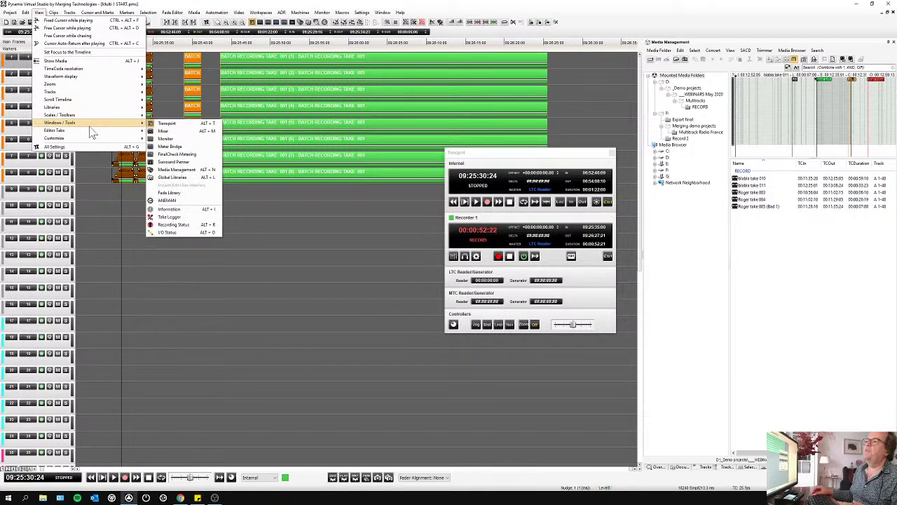
click(199, 220)
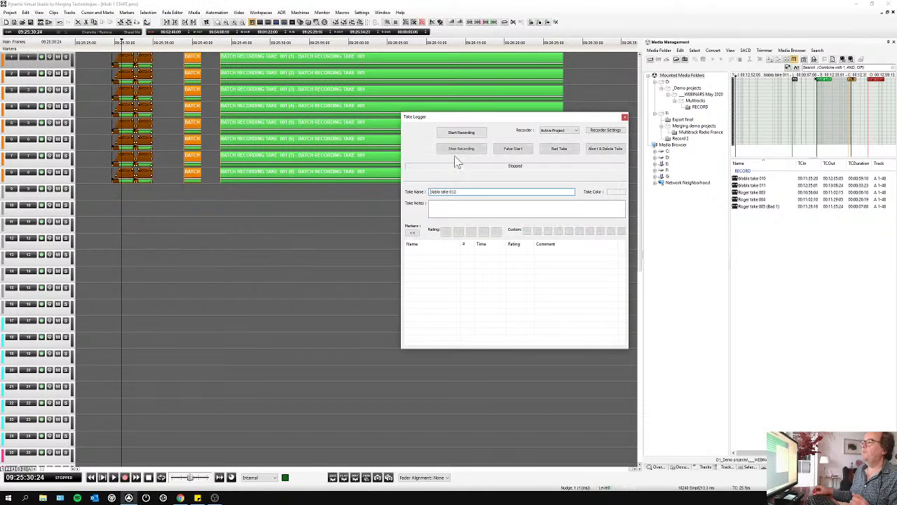
drag(482, 124, 244, 187)
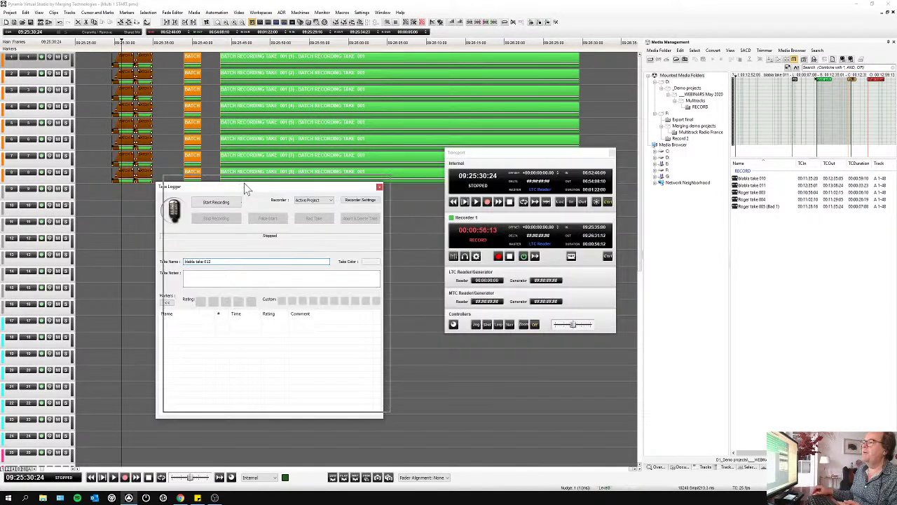
click(312, 195)
click(313, 203)
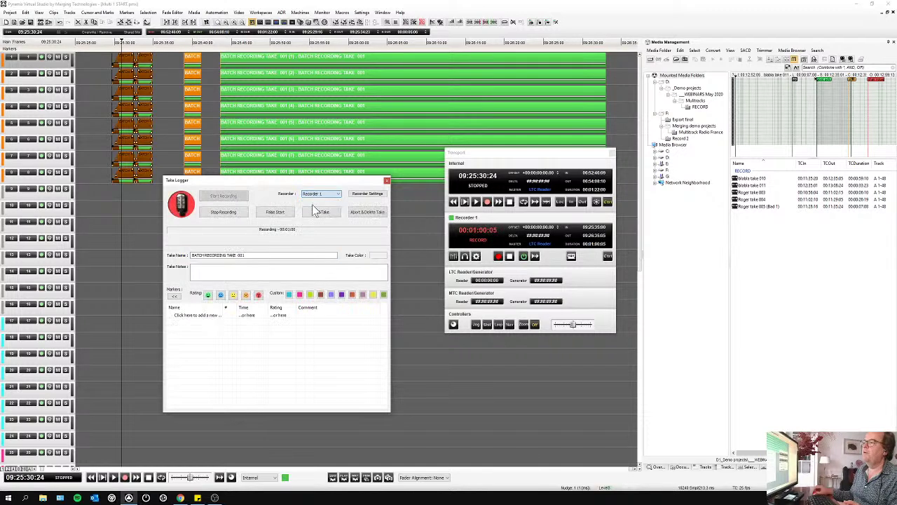
- Add a Good rating marker named gdgdg to the take being recorded
click(221, 296)
text(gdgdg)
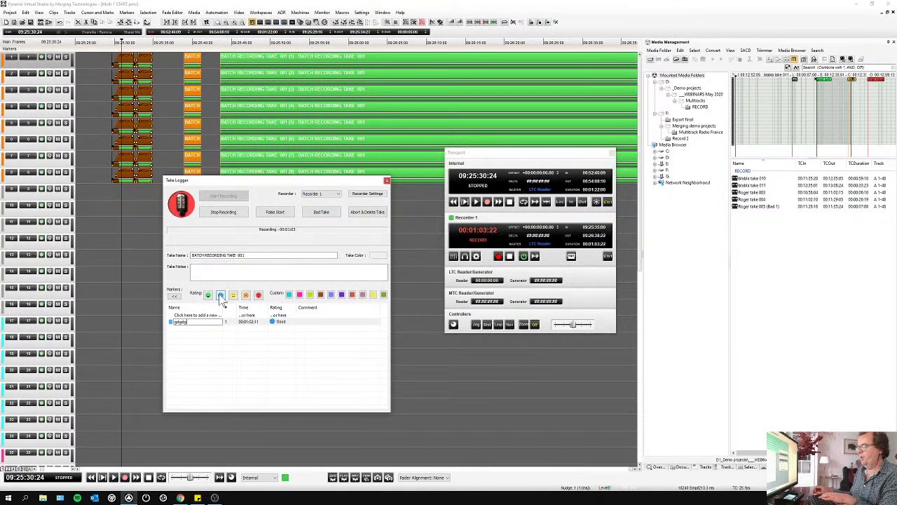
key(Return)
click(204, 79)
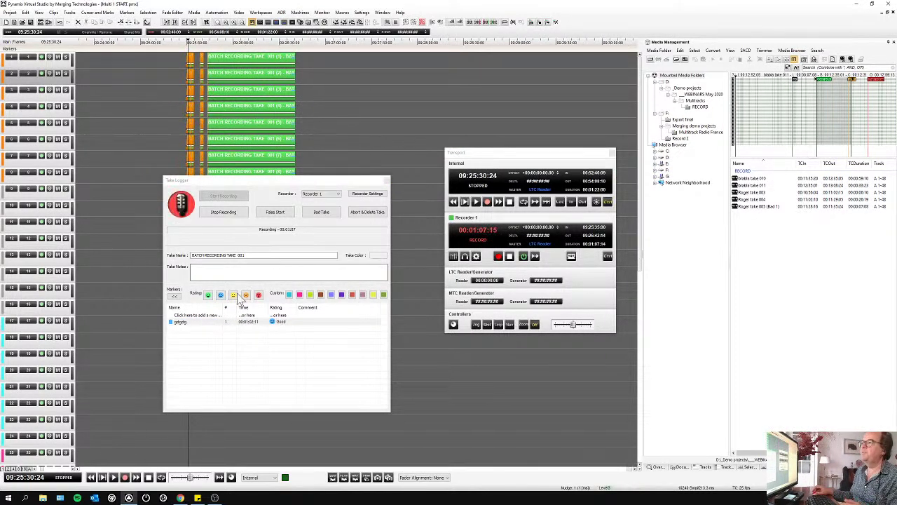
- Add a red-rated marker named dgdgdg to the take being recorded and stop the recording
click(258, 295)
text(dgdgdg)
key(Return)
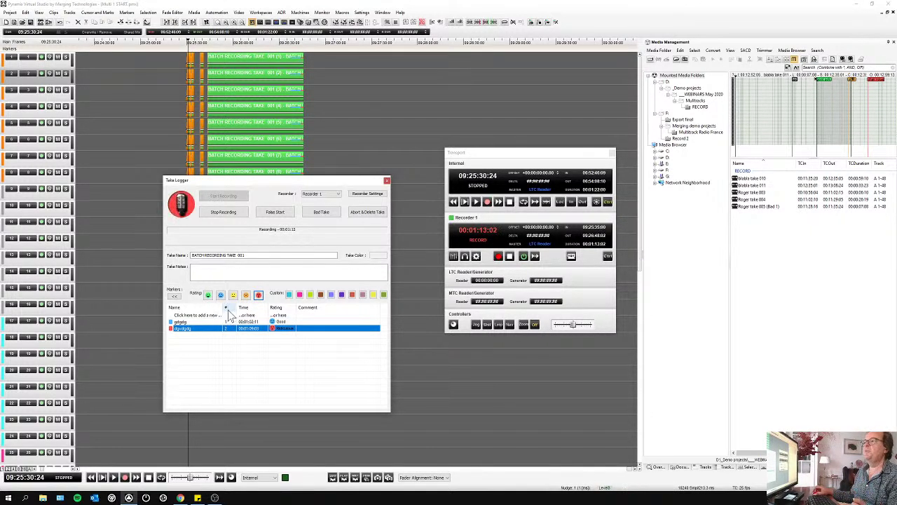
click(223, 212)
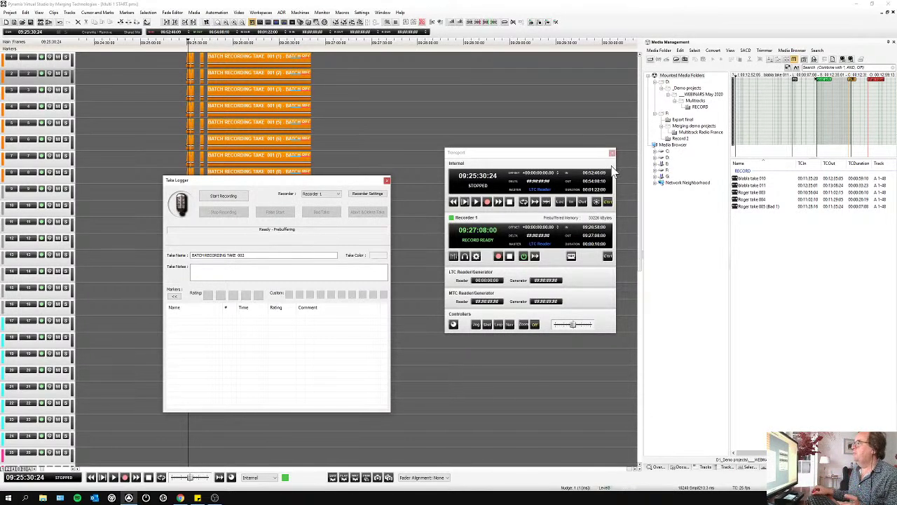
- Examine BATCH RECORDING TAKE 001 in the RECORD and Record 2 media folders
click(699, 107)
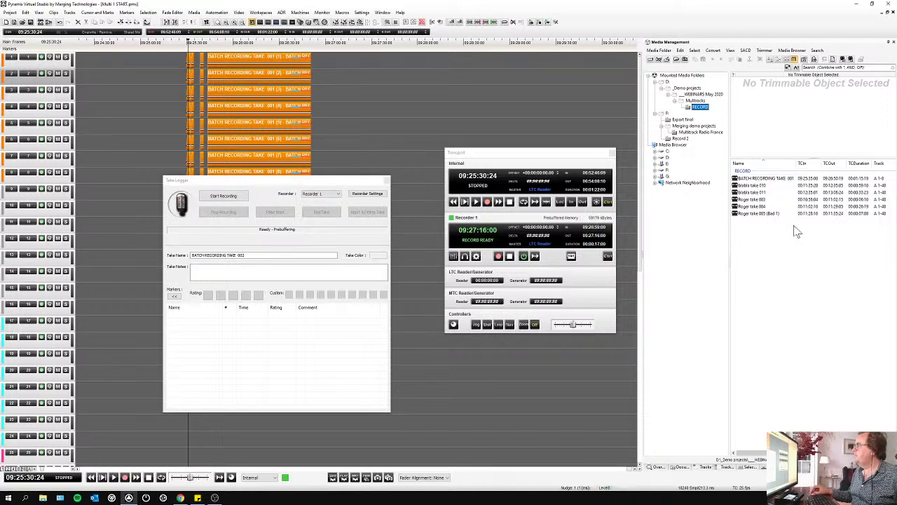
click(776, 179)
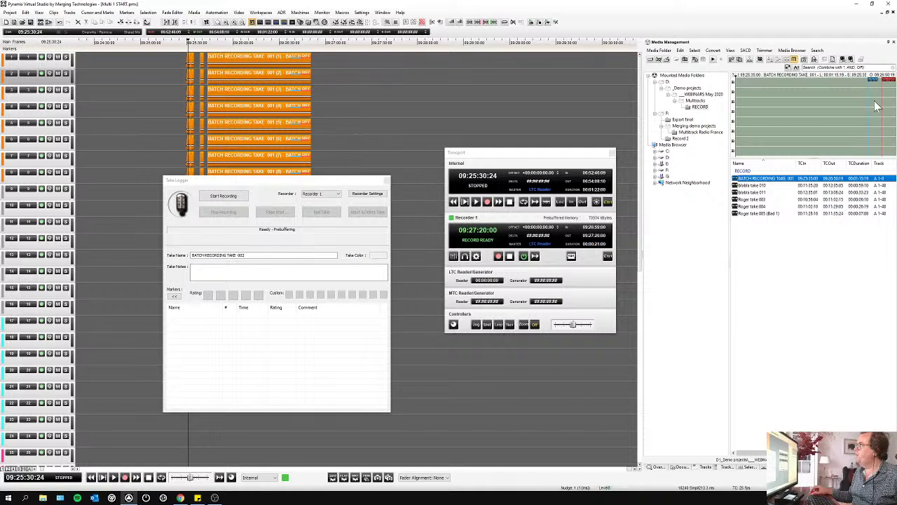
click(681, 139)
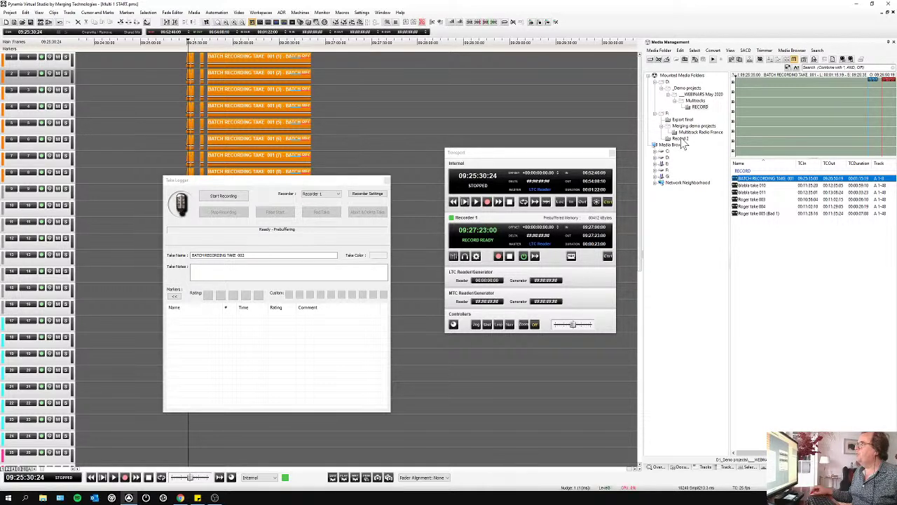
click(749, 180)
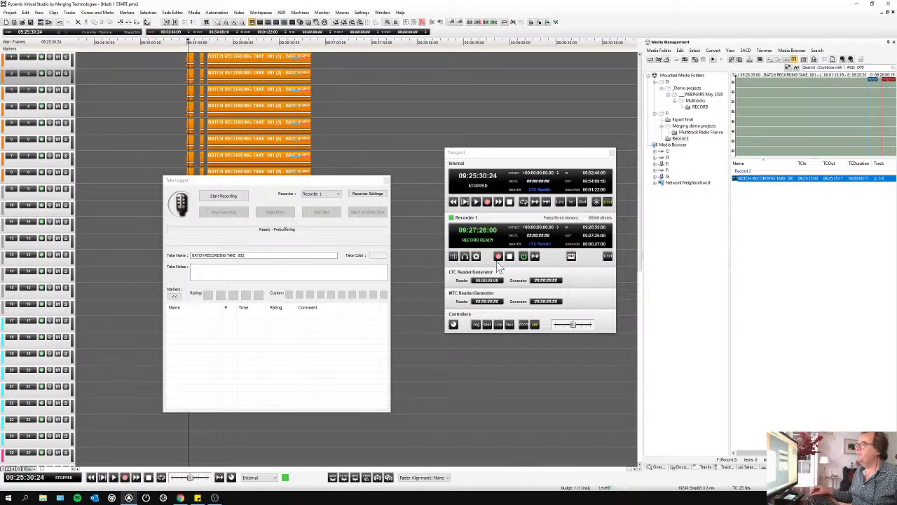
- Record BATCH RECORDING TAKE 002 with the Take Logger, stop it, and close the logger
click(224, 197)
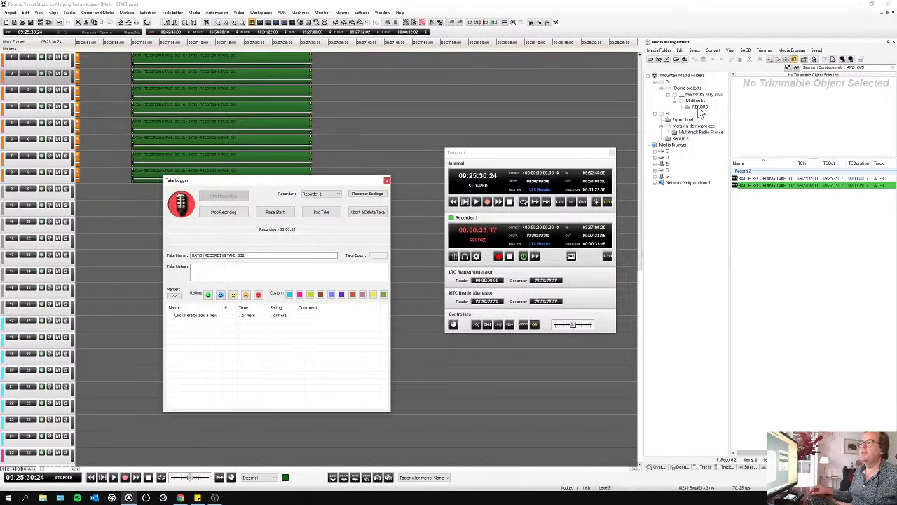
click(223, 213)
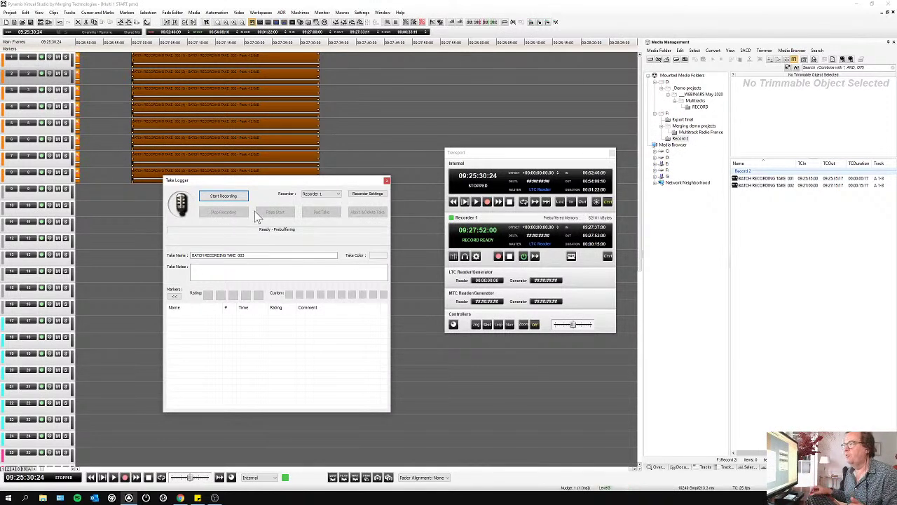
click(387, 182)
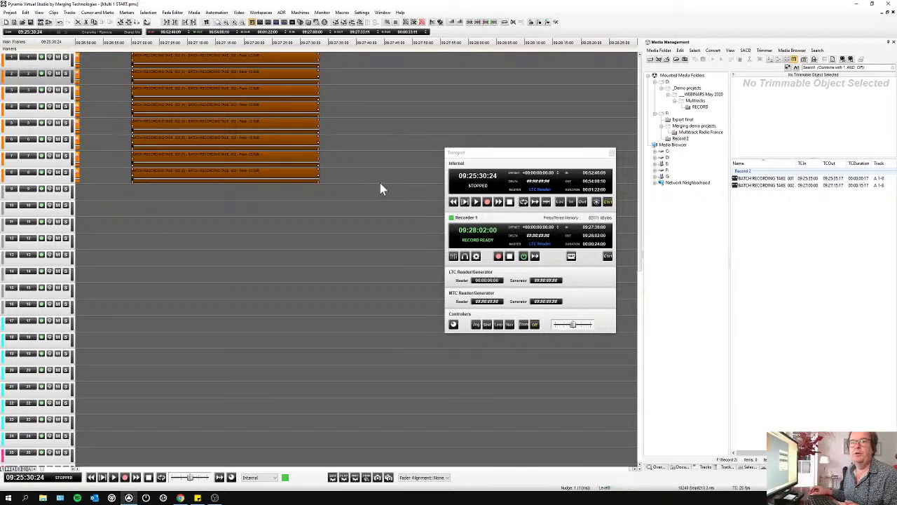
- Delete all recorded clips from the timeline
click(349, 118)
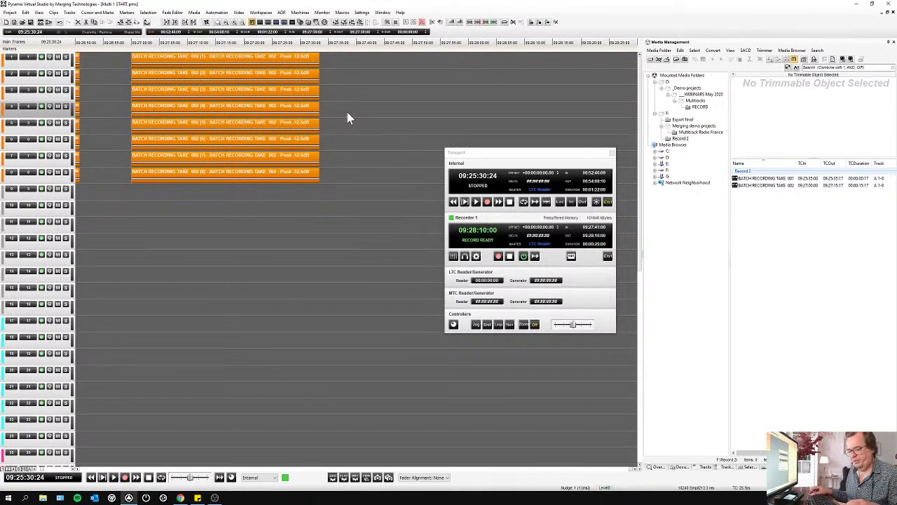
key(ctrl+a)
key(Delete)
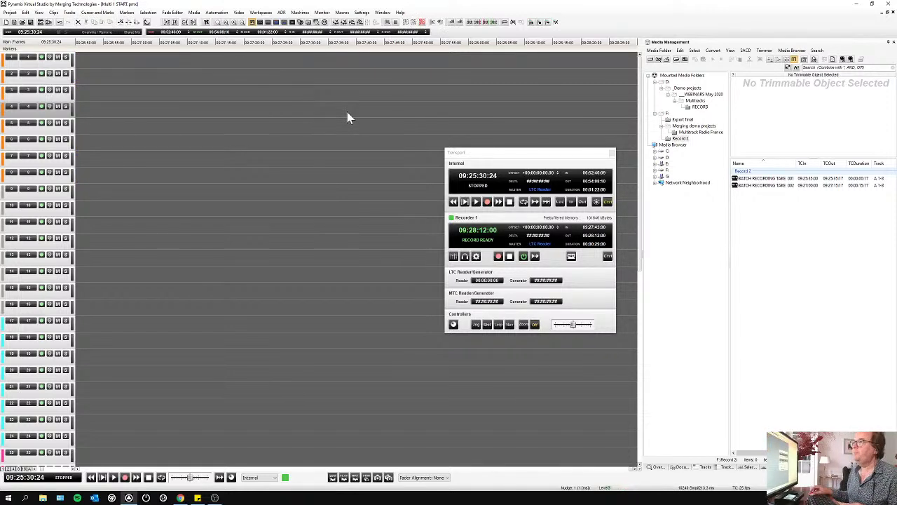
- Turn off record ready on Recorder 1, close the transport window, and show the timeline from 00:00:00:00
click(525, 257)
click(612, 152)
click(393, 146)
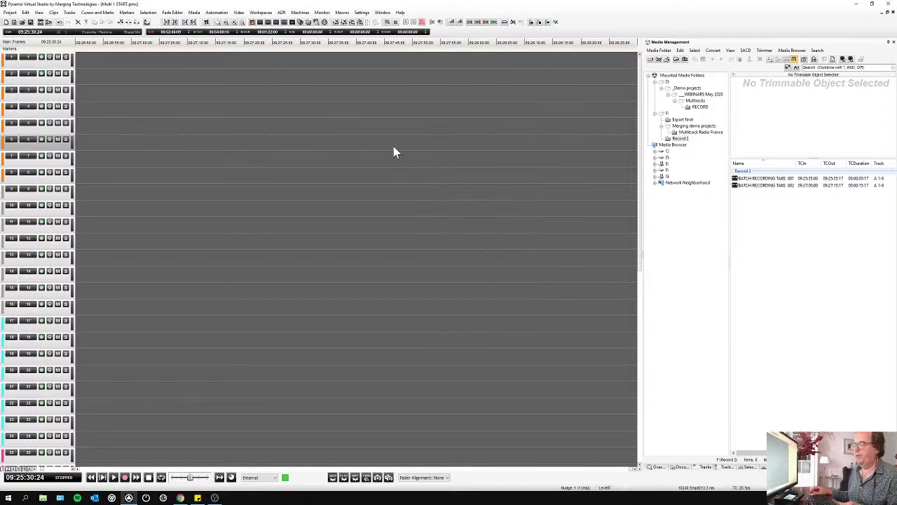
key(ctrl+shift+f)
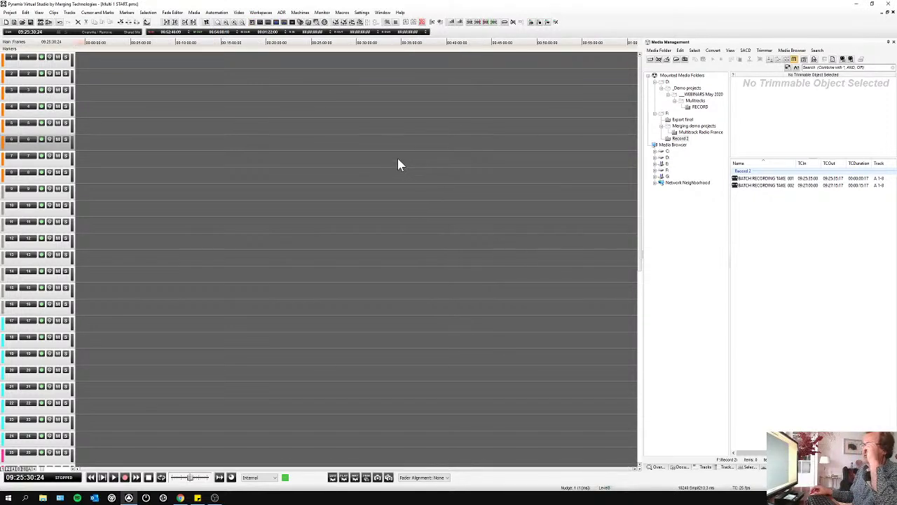
- Examine the PRISE 1 002 and Prise 2 002 recordings in the Multitrack Radio France media folder
click(694, 133)
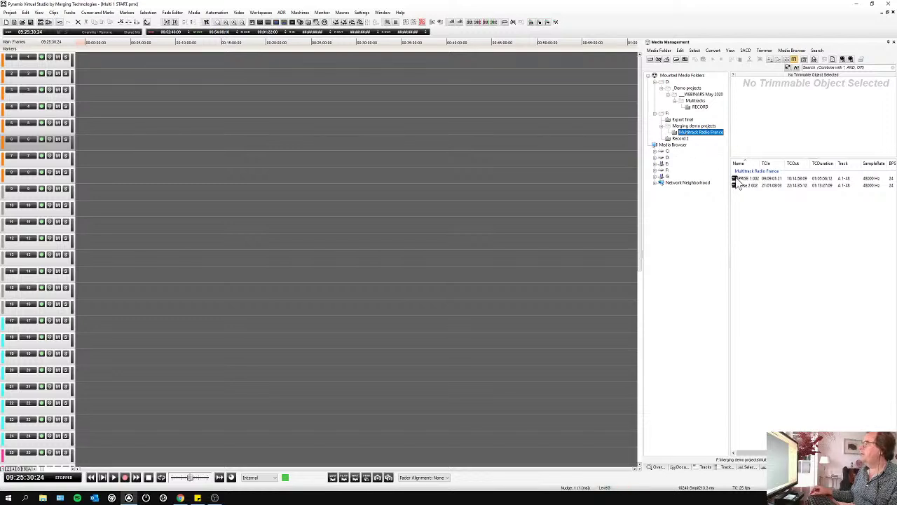
click(736, 181)
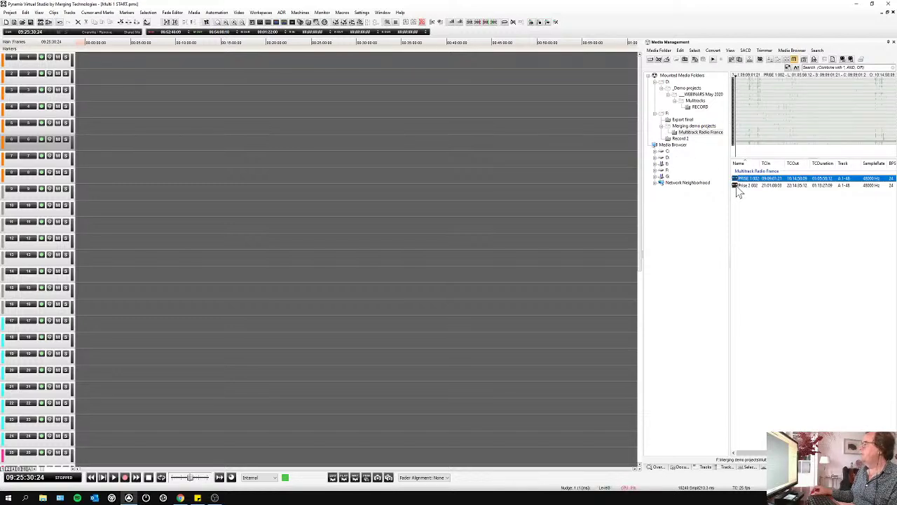
click(738, 186)
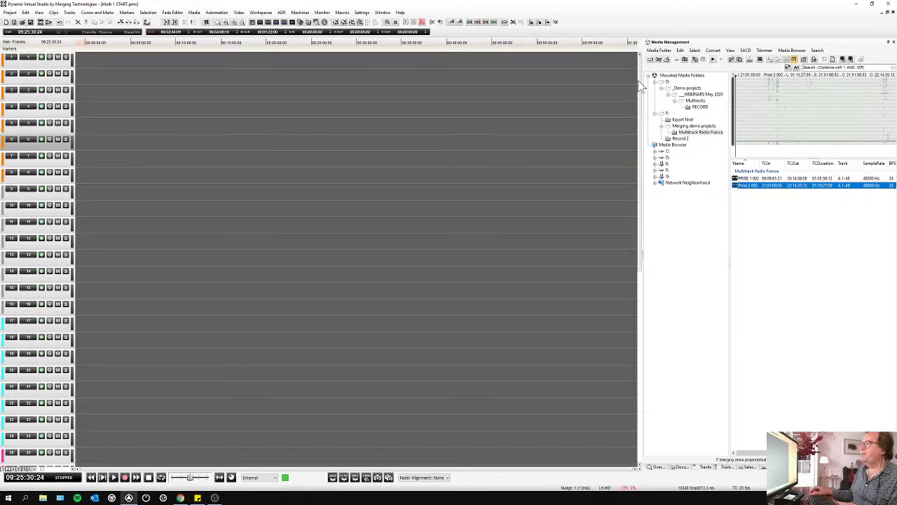
- Enable the MB1 mix bus as the monitor source and close the monitor section
click(260, 22)
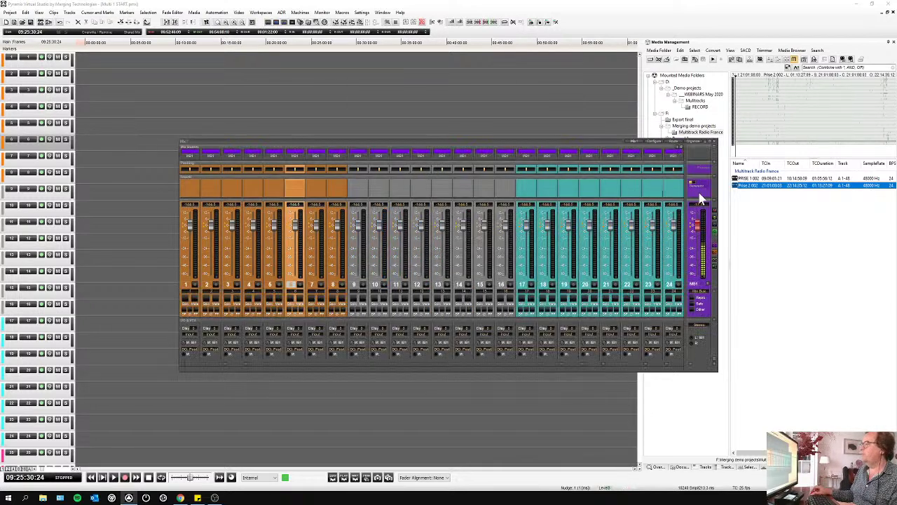
click(715, 144)
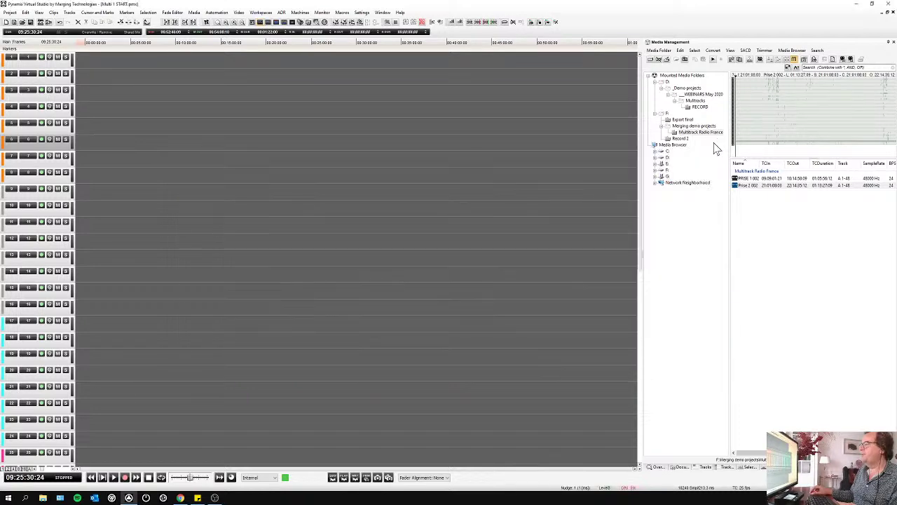
click(261, 23)
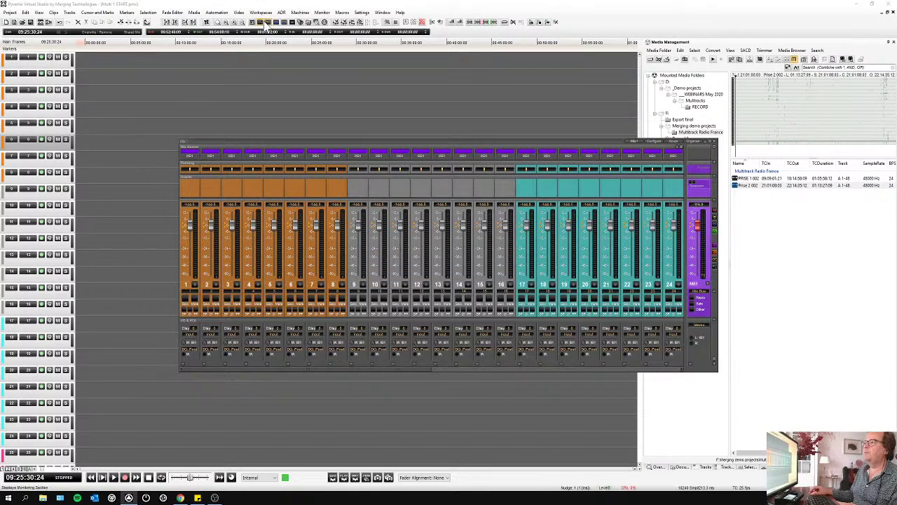
click(263, 22)
click(267, 23)
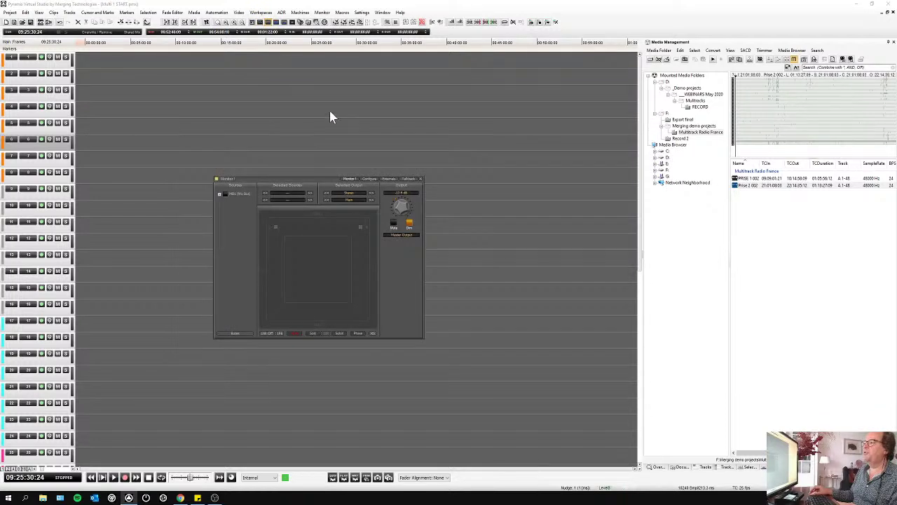
click(224, 193)
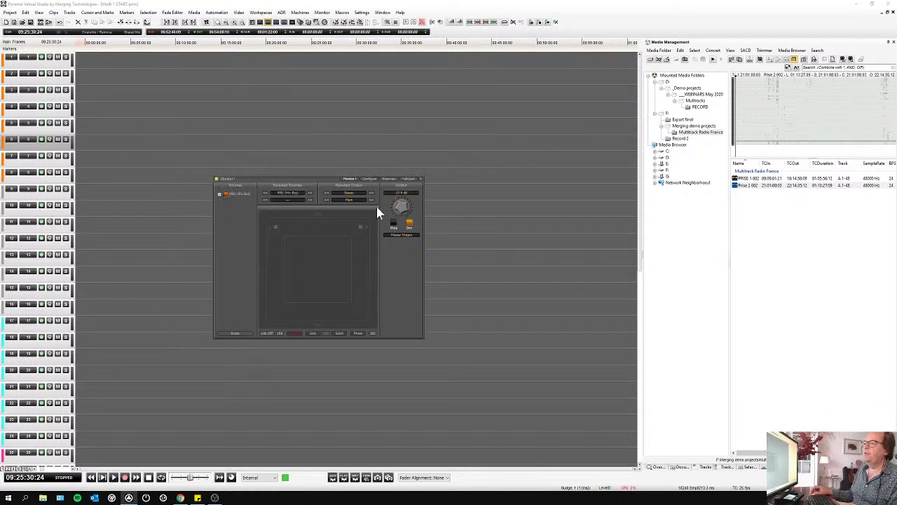
click(420, 179)
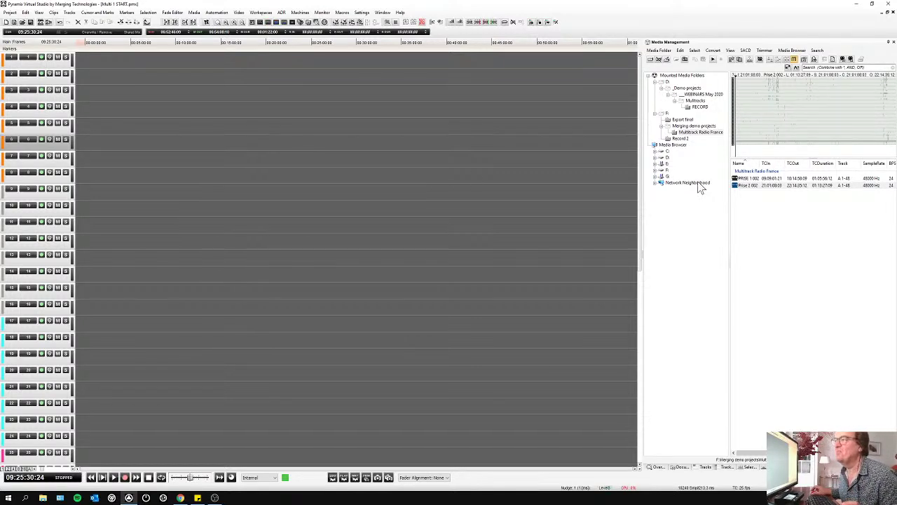
- Place a trimmed range of Prise 2 002, about 8 minutes long, across the 48 tracks at about 00:22:45
click(310, 109)
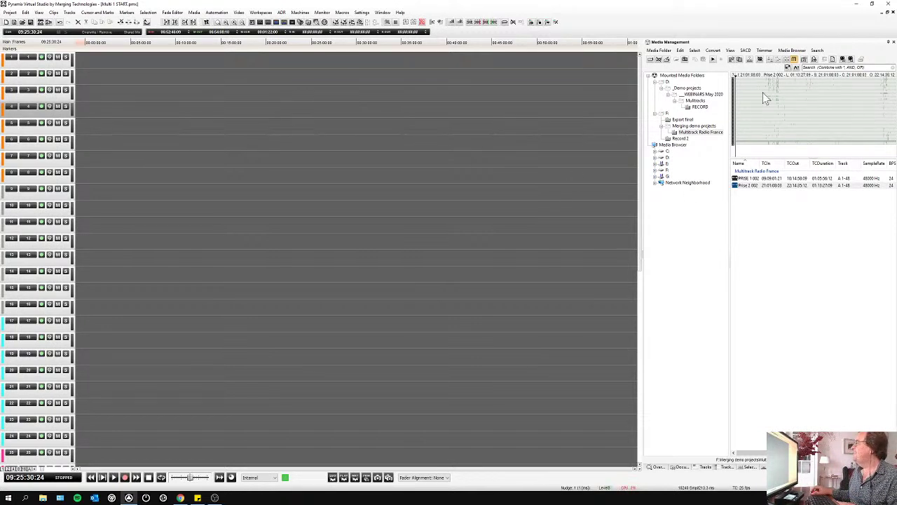
drag(781, 91, 309, 69)
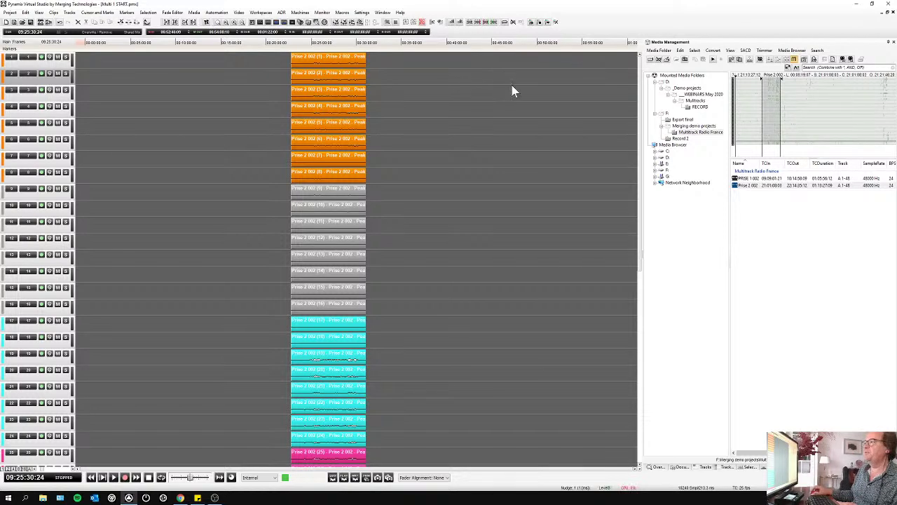
scroll(413, 127, down, 10)
scroll(413, 128, up, 10)
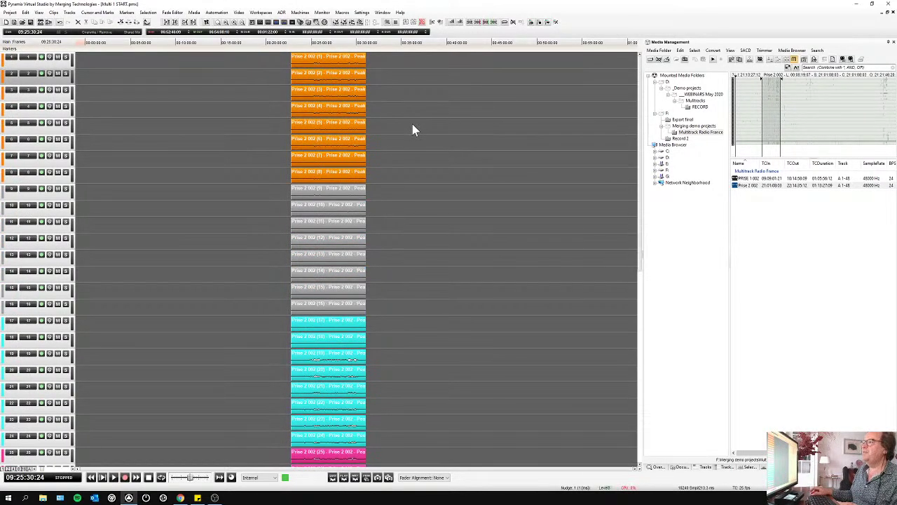
- Trim PRISE 1 002 to a range of about 5 minutes 27 seconds and place the timeline cursor at 00:32:01:01
click(736, 179)
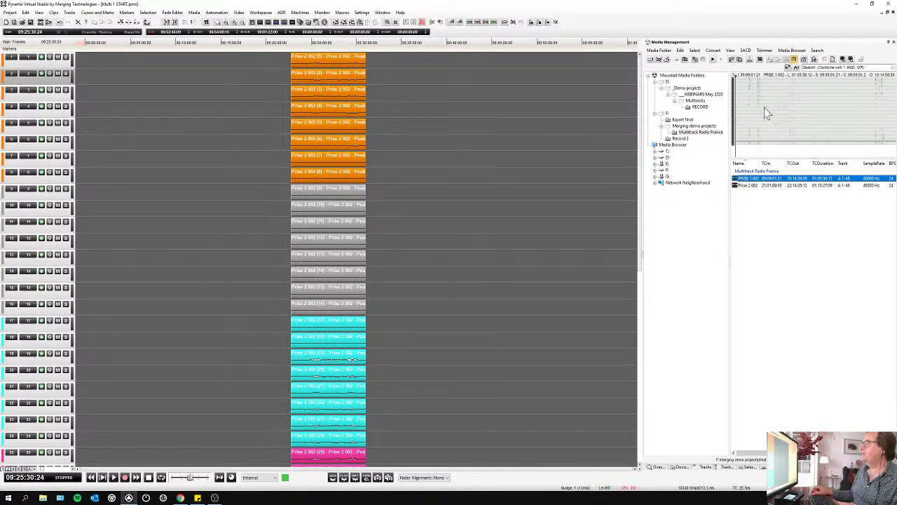
drag(756, 108, 767, 97)
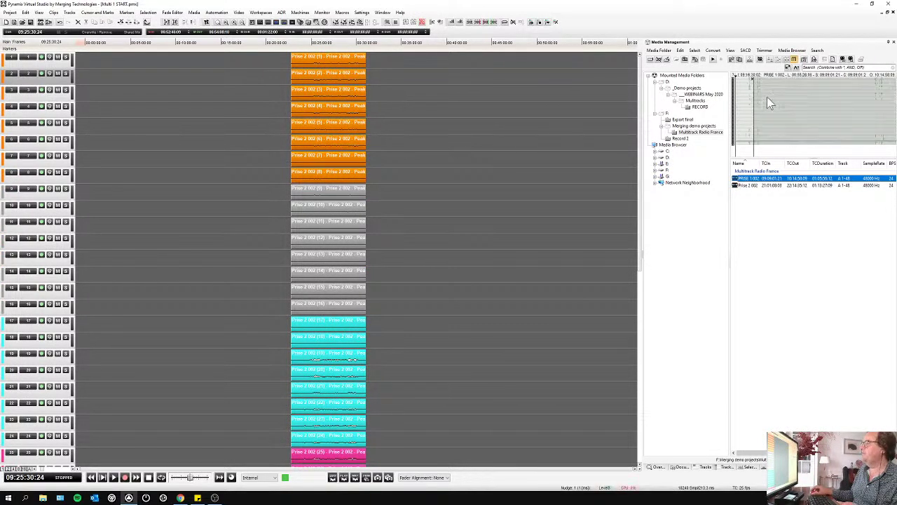
click(737, 179)
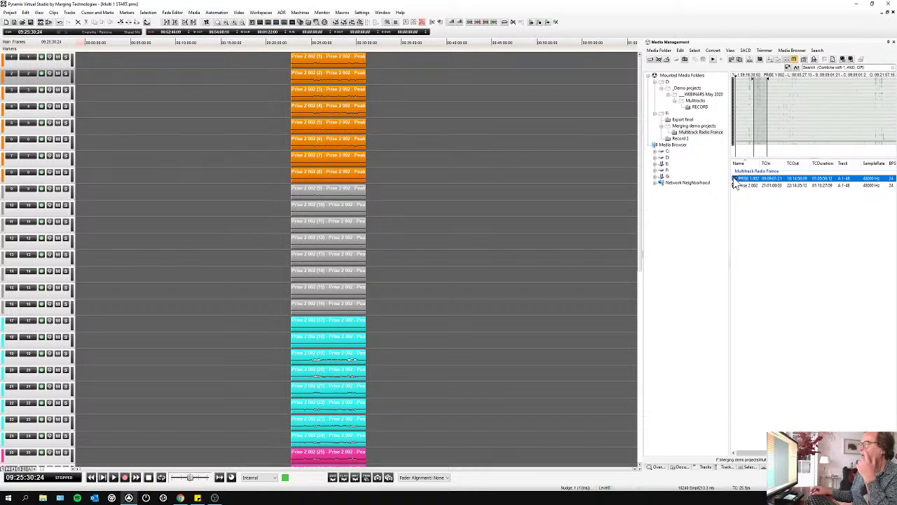
right_click(736, 182)
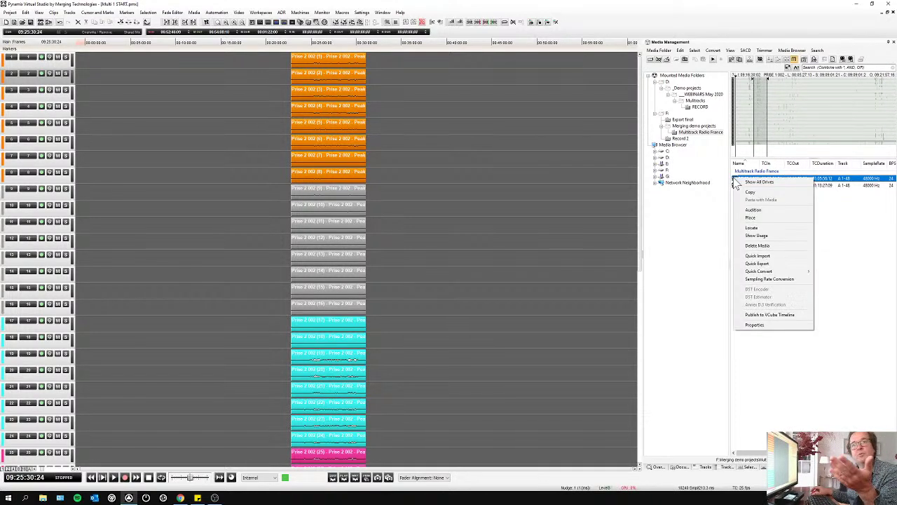
click(764, 236)
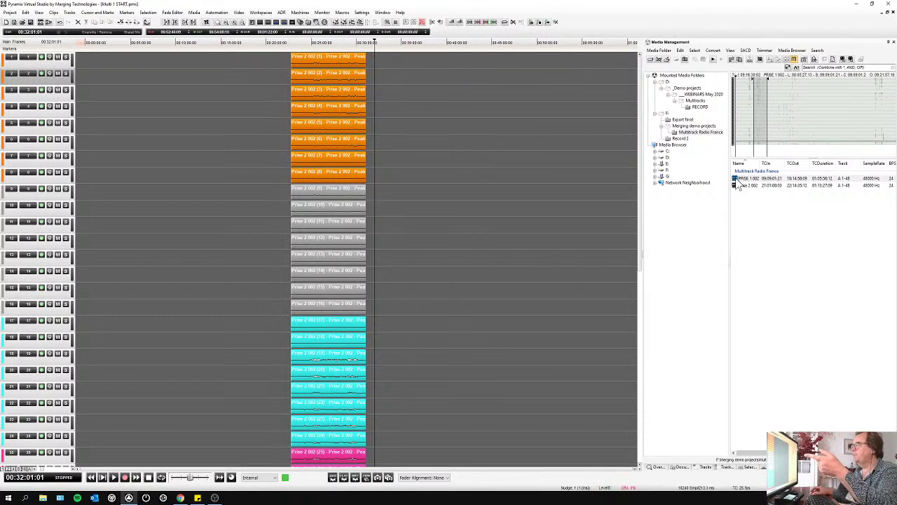
- Try placing the trimmed PRISE 1 002 at the cursor on the selected track, and undo the placement
click(738, 180)
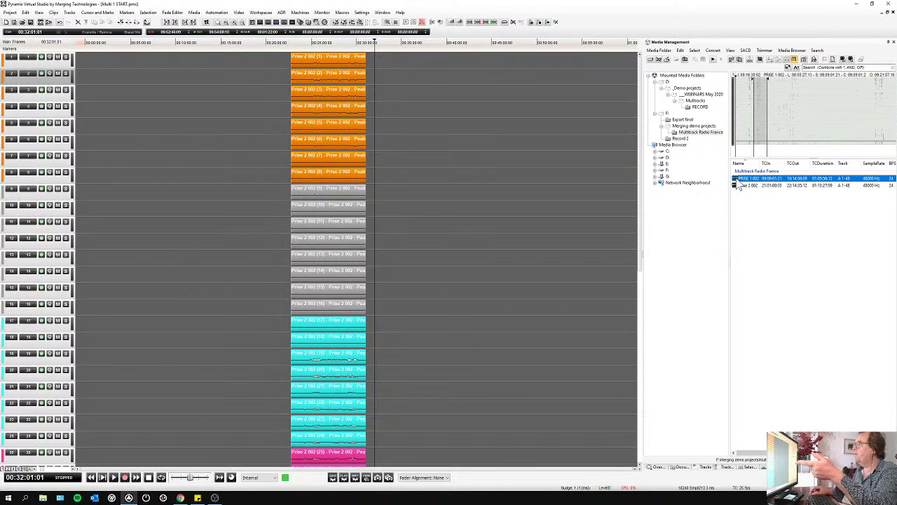
right_click(739, 184)
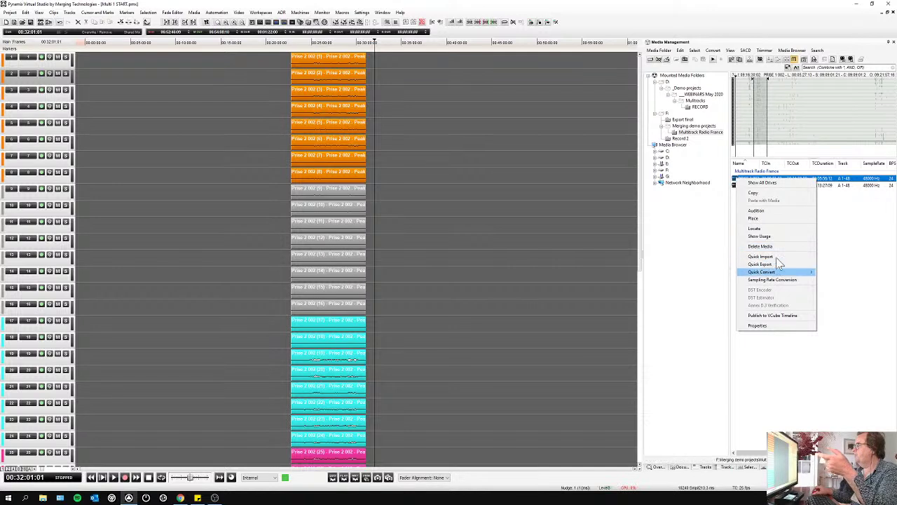
click(767, 218)
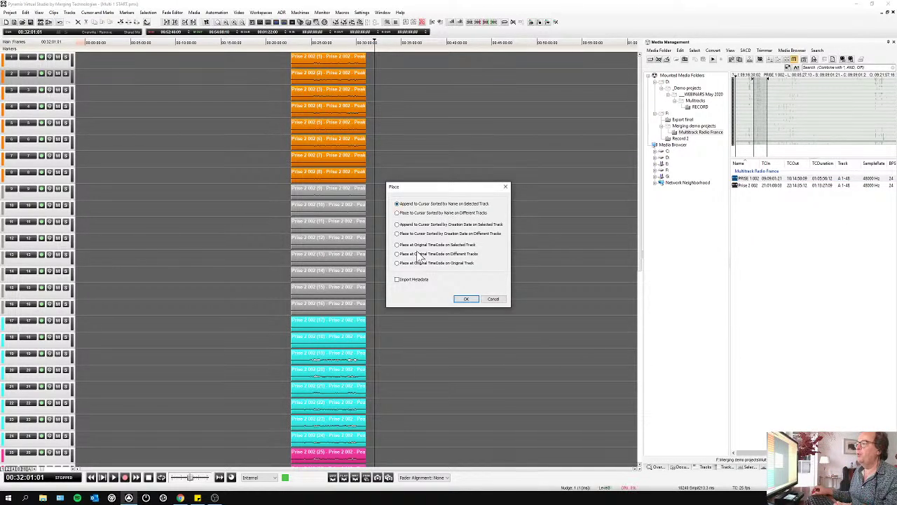
click(466, 298)
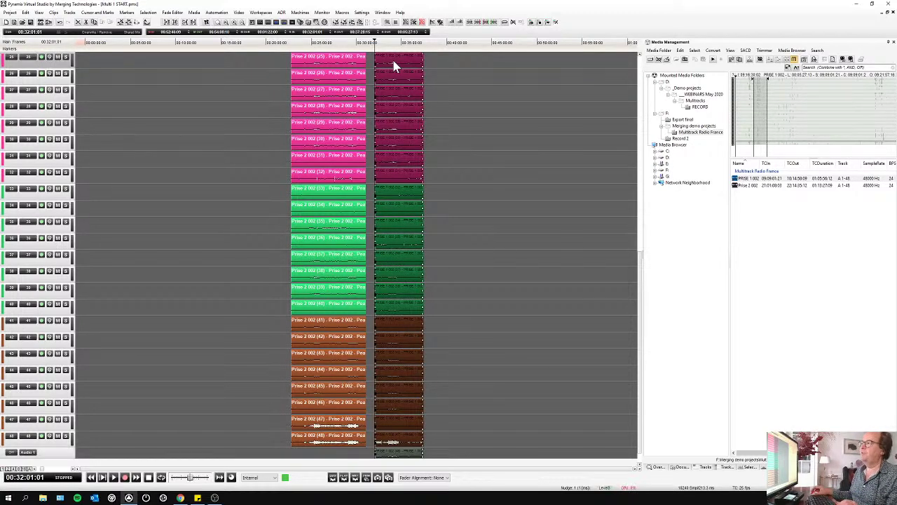
key(ctrl+z)
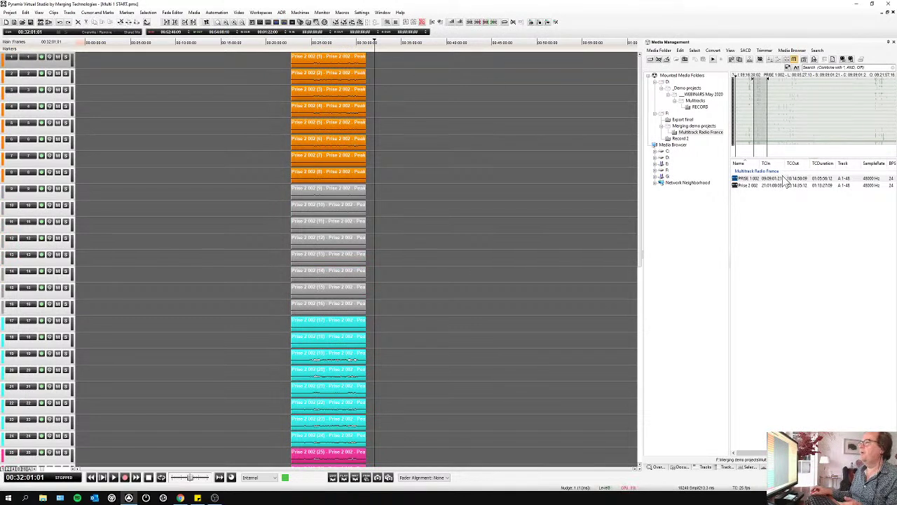
- Place the trimmed PRISE 1 002 across the 48 tracks and move it to overlap Prise 2 002, starting at about 00:27:44
click(738, 179)
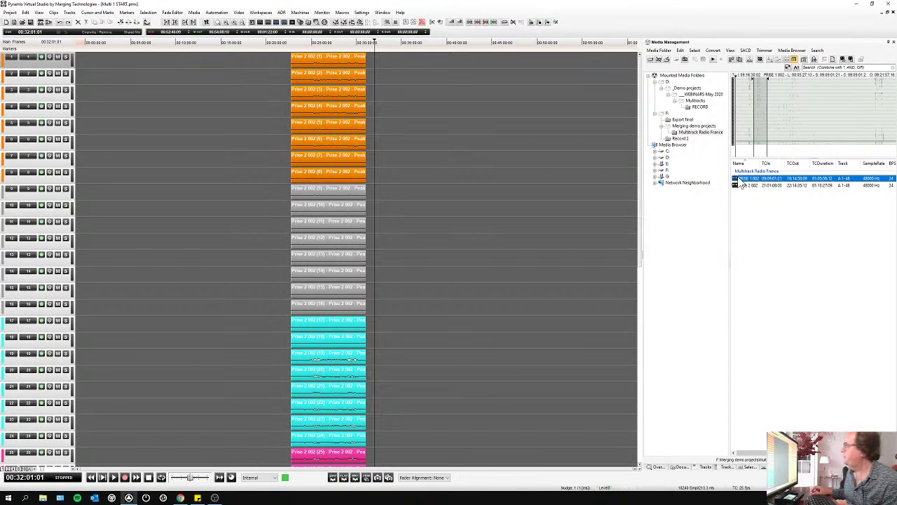
right_click(736, 180)
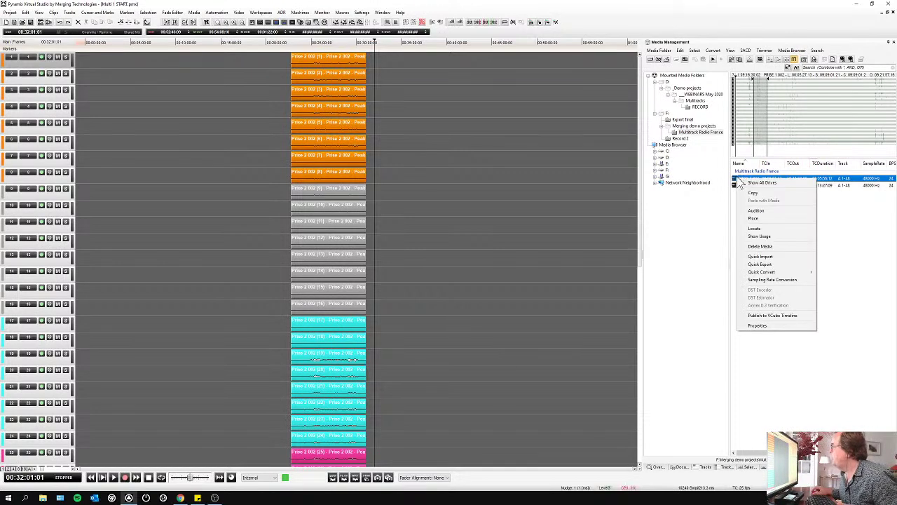
click(757, 218)
click(467, 300)
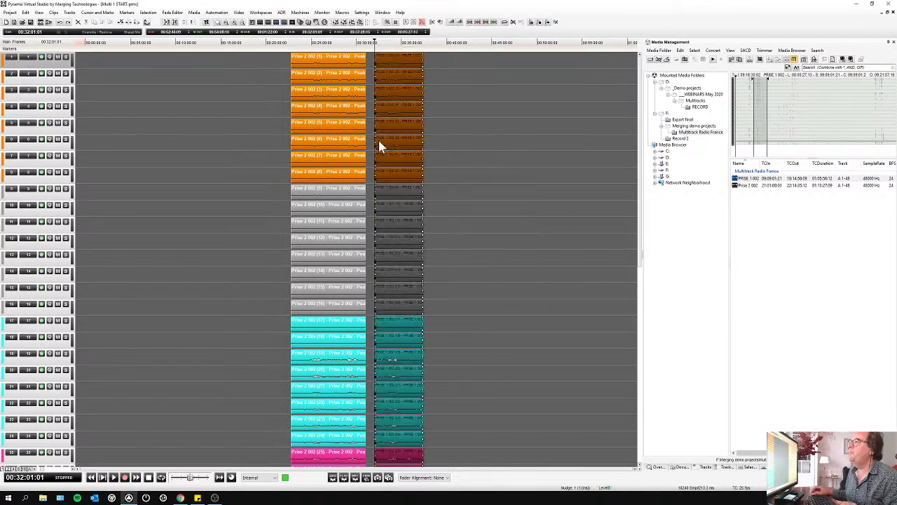
drag(396, 66, 365, 62)
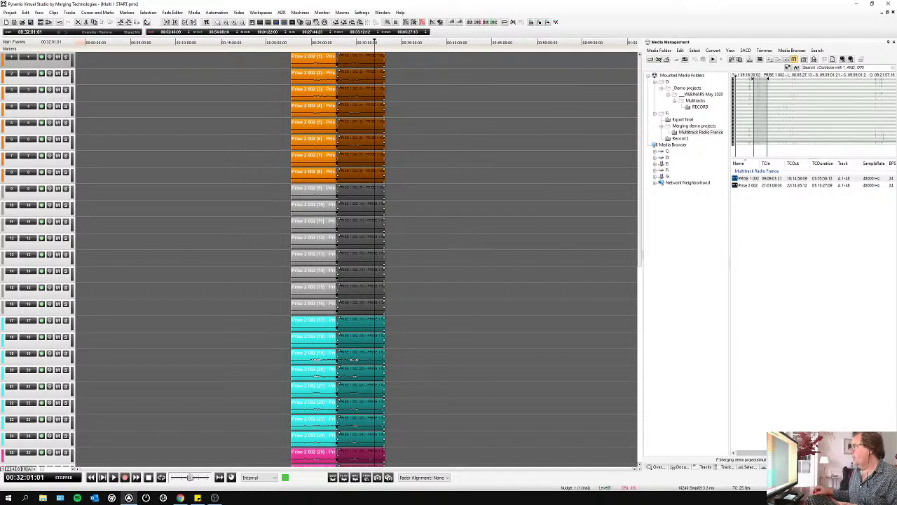
- Open the crossfade between Prise 2 002 and PRISE 1 002 in the Fade Editor and show 8 tracks at once
key(f)
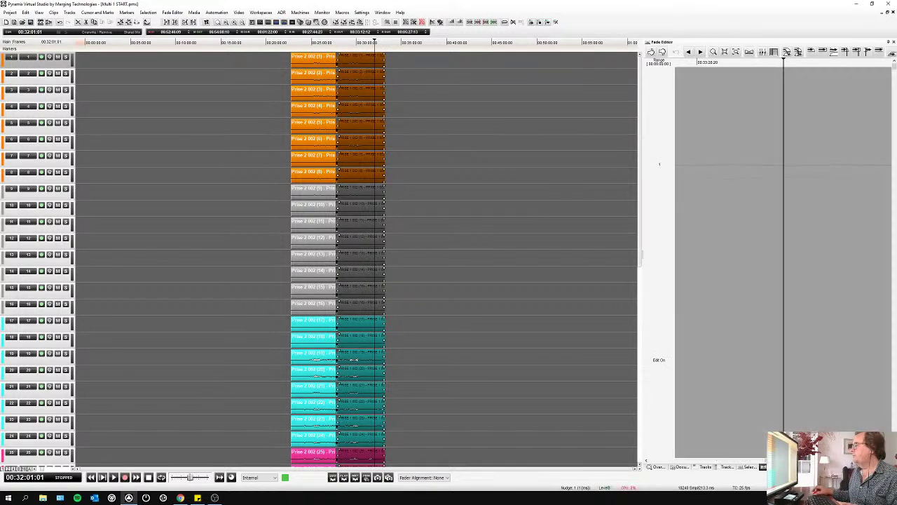
click(357, 59)
click(348, 61)
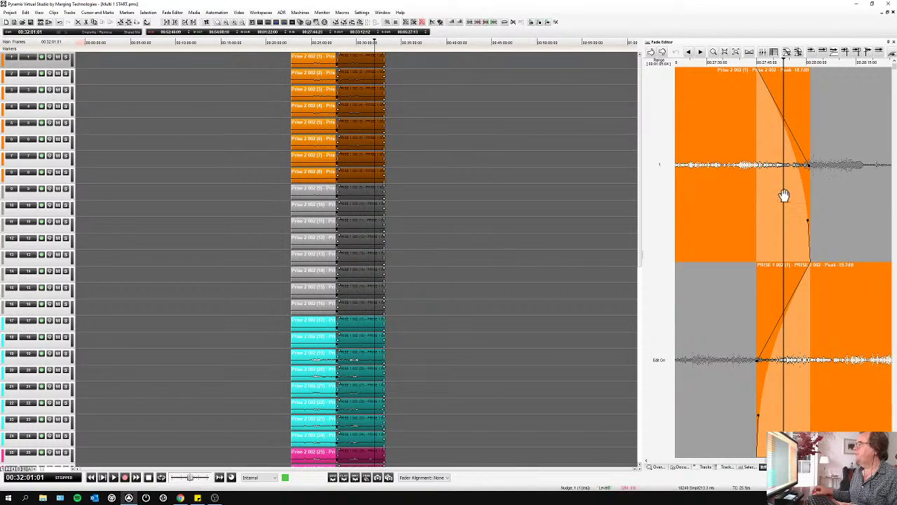
click(774, 53)
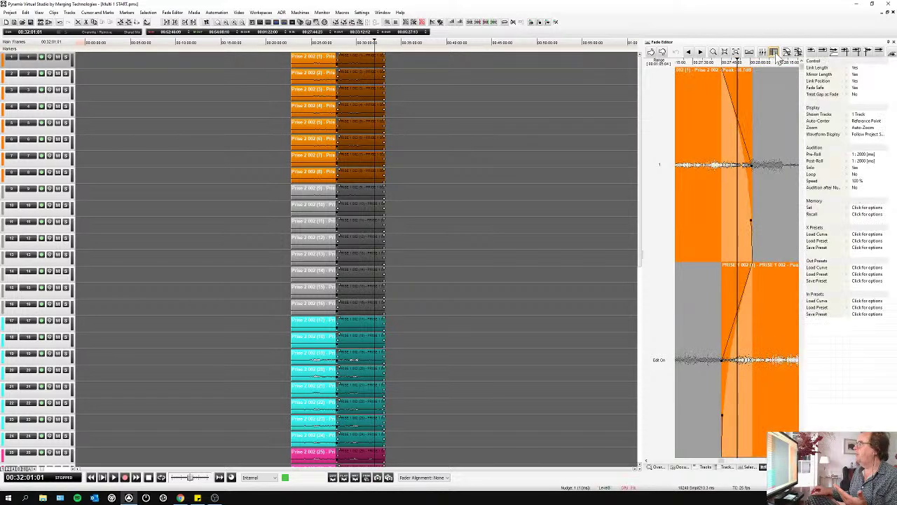
click(871, 115)
click(868, 170)
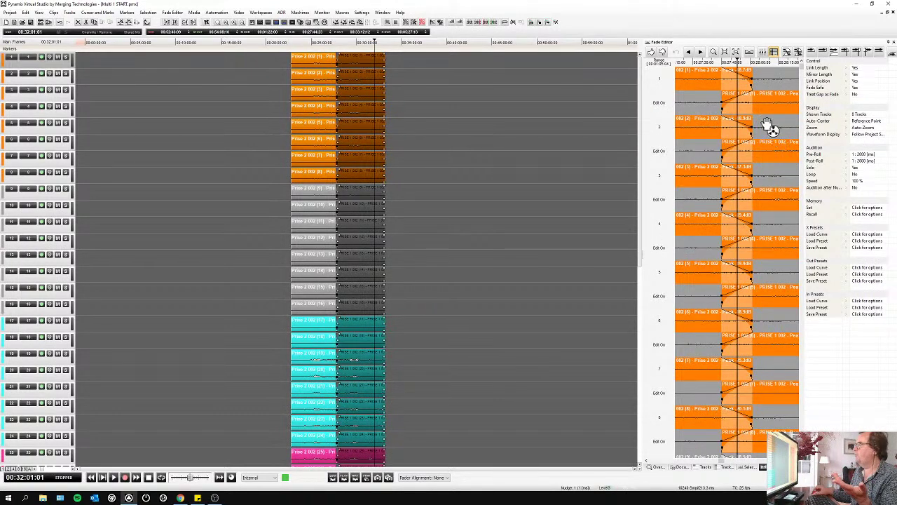
- Reshape the fade-in curve, set Link Length, Mirror Length and Link Position to No, and shift the PRISE 1 002 fade-in later
drag(725, 103, 730, 109)
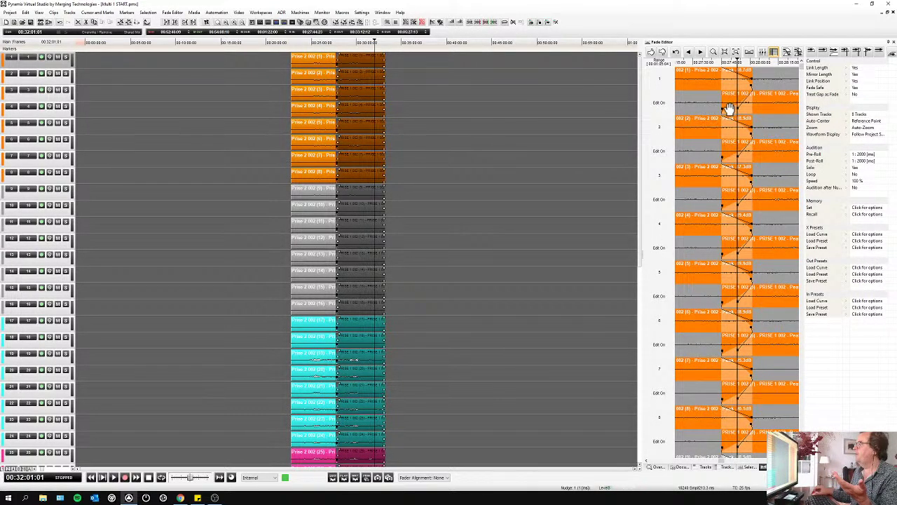
click(855, 80)
drag(736, 112, 757, 112)
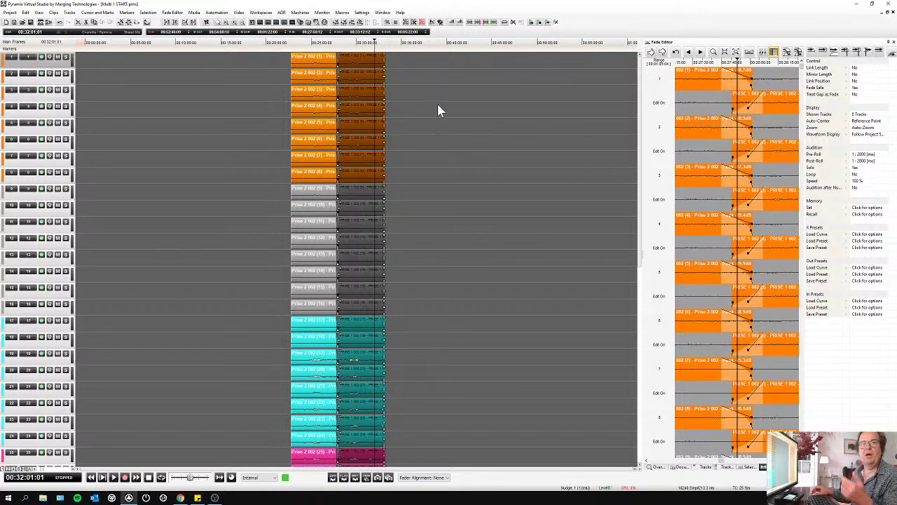
click(424, 89)
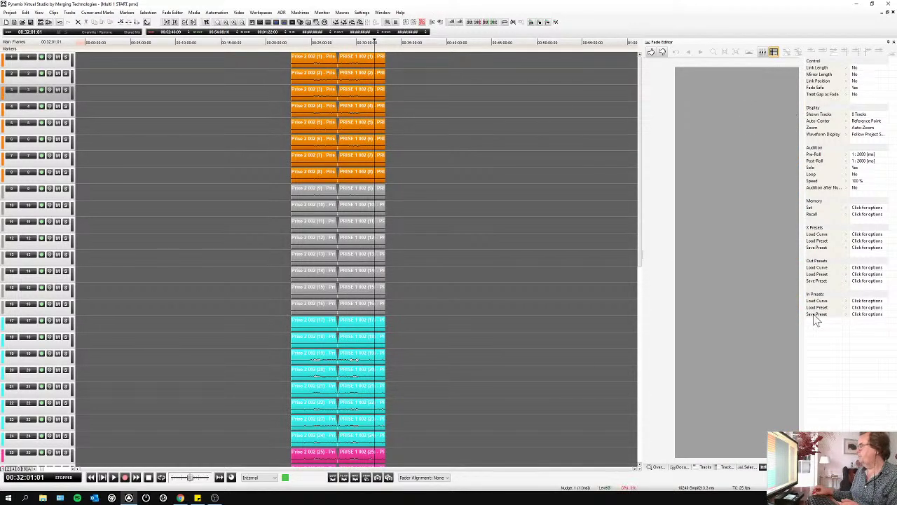
- Trim Prise 2 002 to a range of about 2 minutes 4 seconds and place it across the tracks at 00:34:06:20
key(ctrl+m)
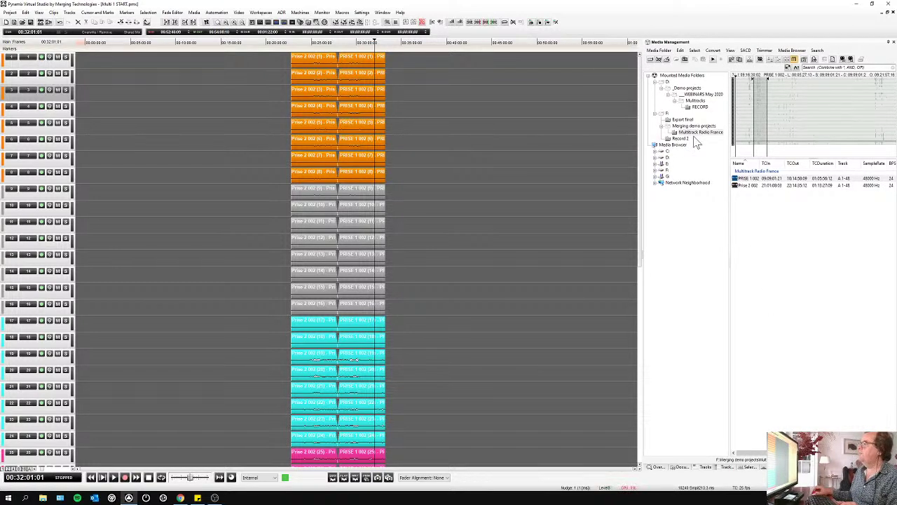
click(743, 186)
drag(803, 89, 809, 88)
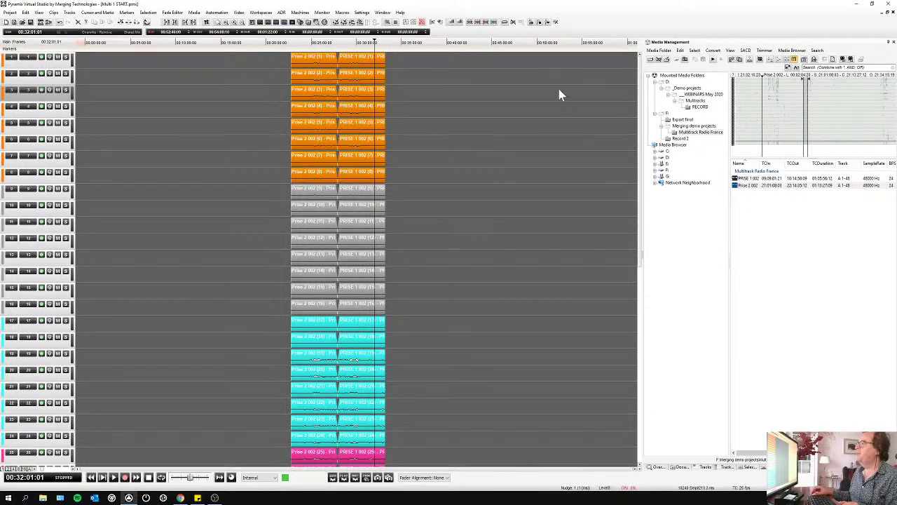
click(394, 42)
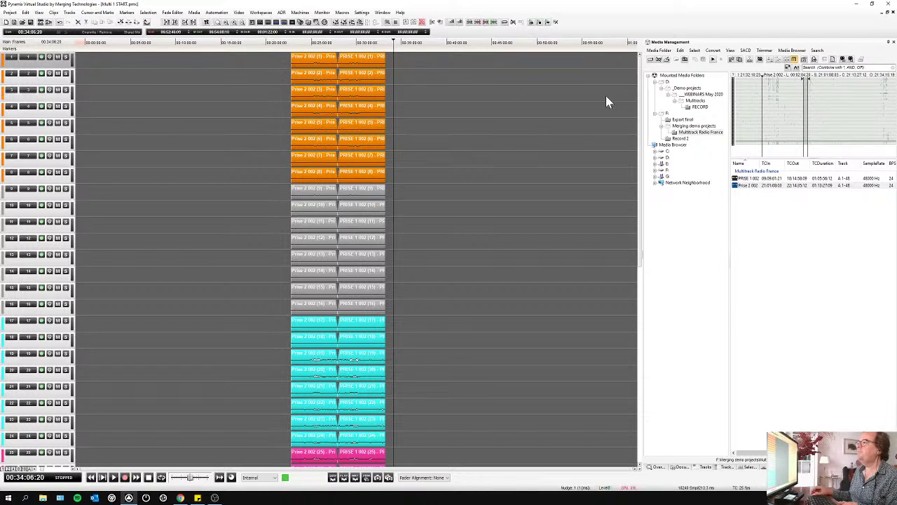
click(737, 185)
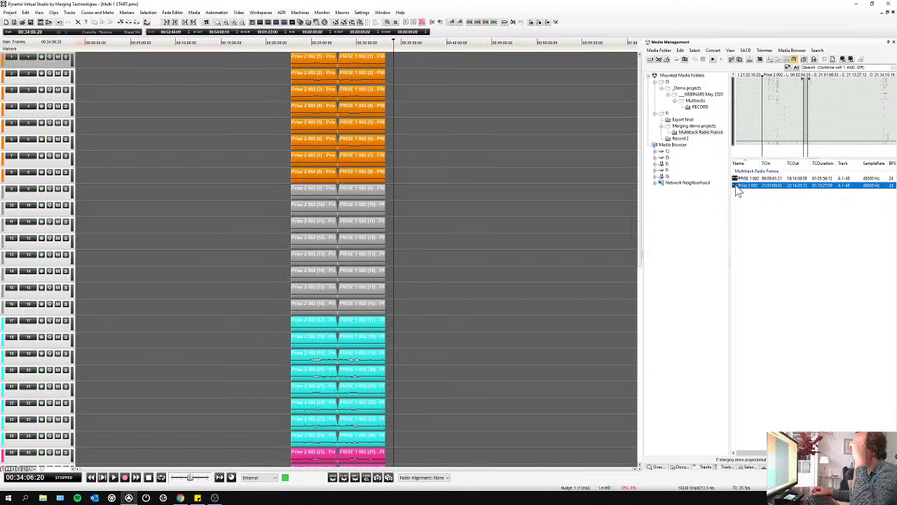
right_click(737, 191)
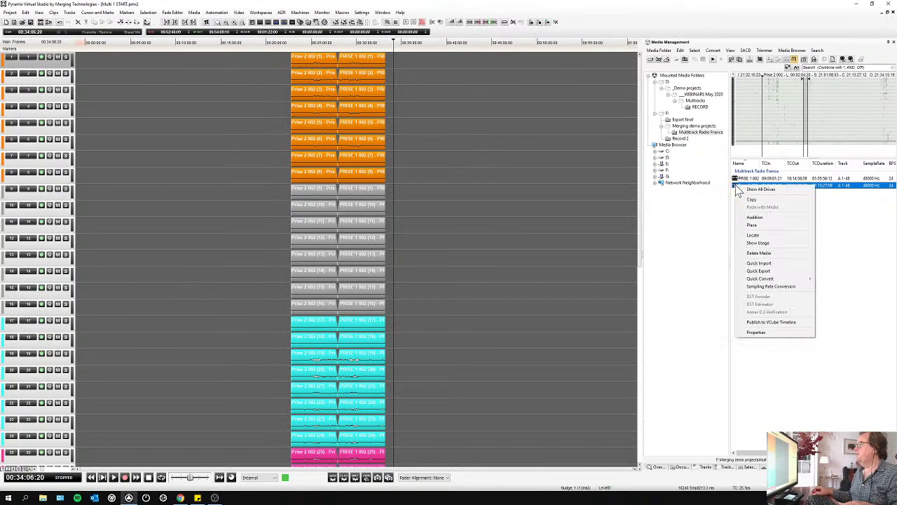
click(748, 226)
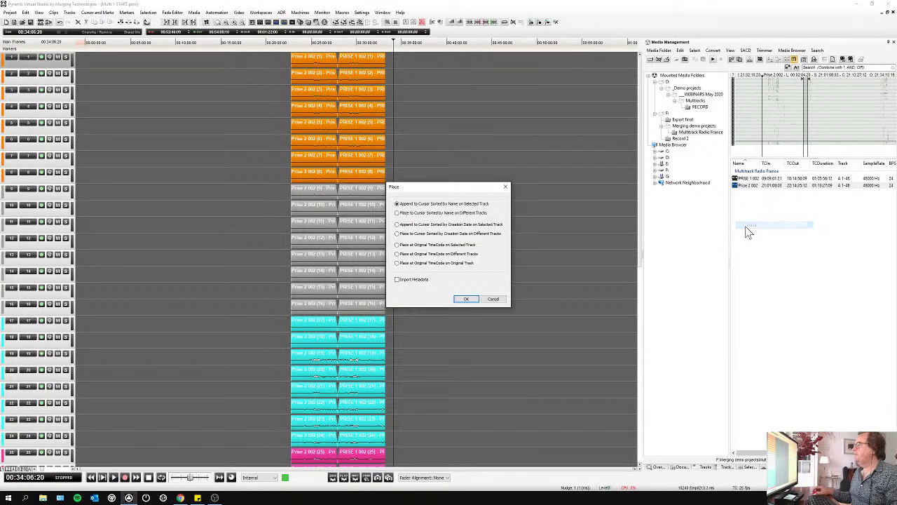
click(468, 301)
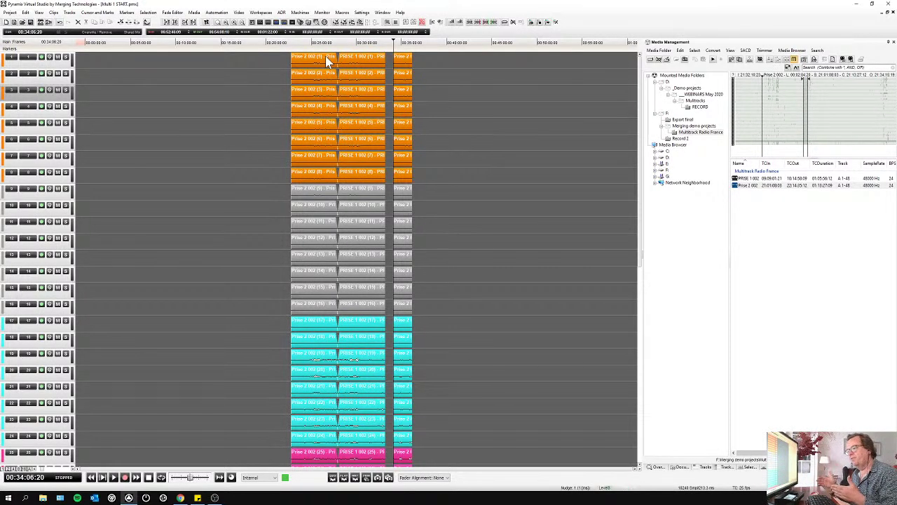
- Play the timeline from about 00:24:52 and show the mixer
click(310, 38)
key(space)
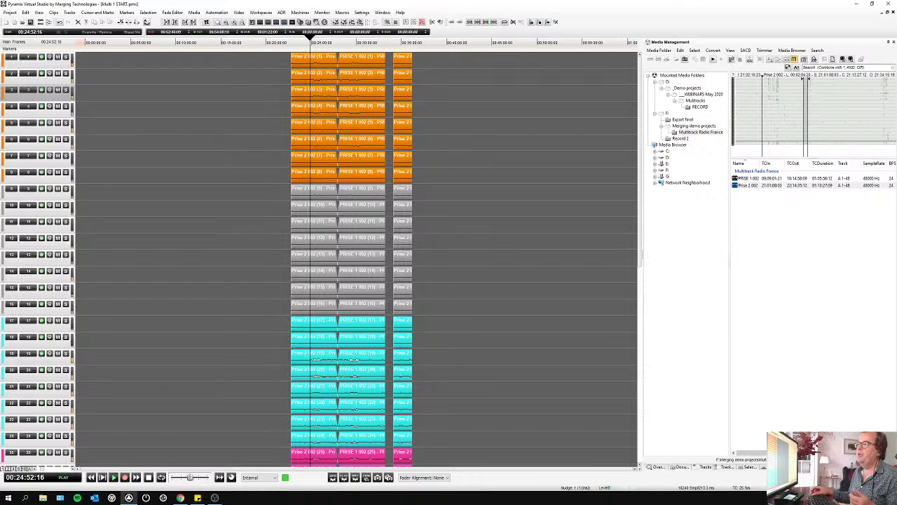
key(ctrl+m)
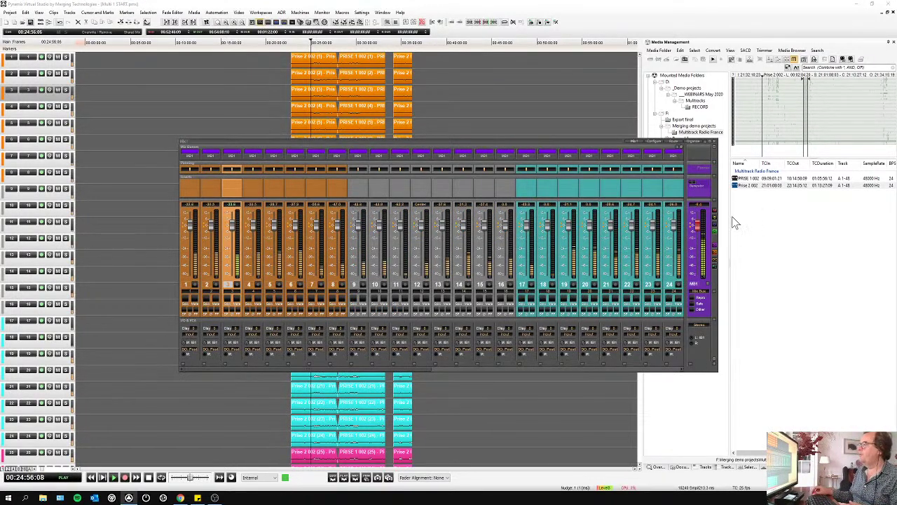
- Turn off the monitor dim, raise the monitor output level, close the monitor and mixer, and stop playback with the cursor at 00:19:08:15
click(273, 22)
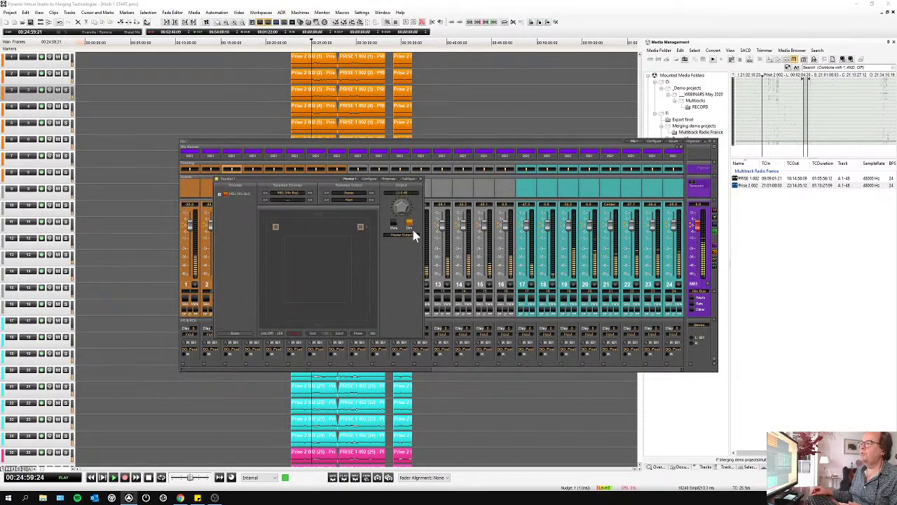
scroll(400, 208, up, 5)
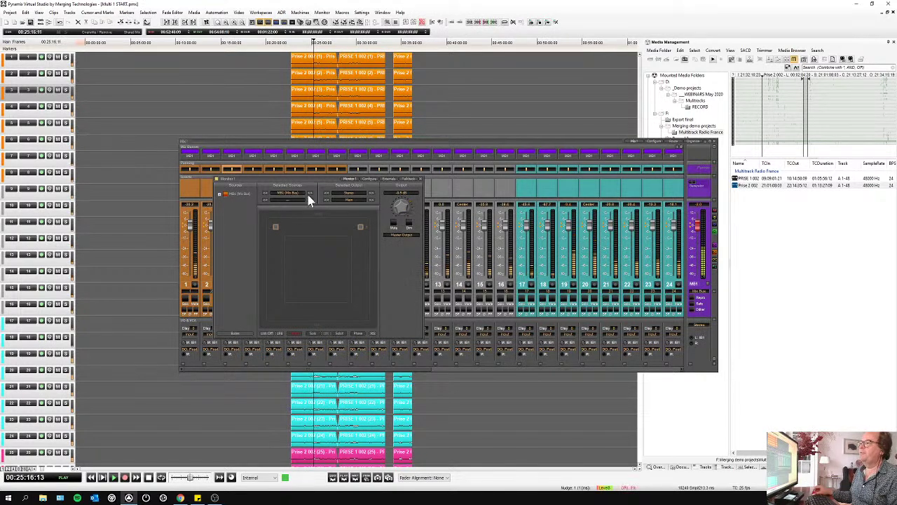
click(420, 178)
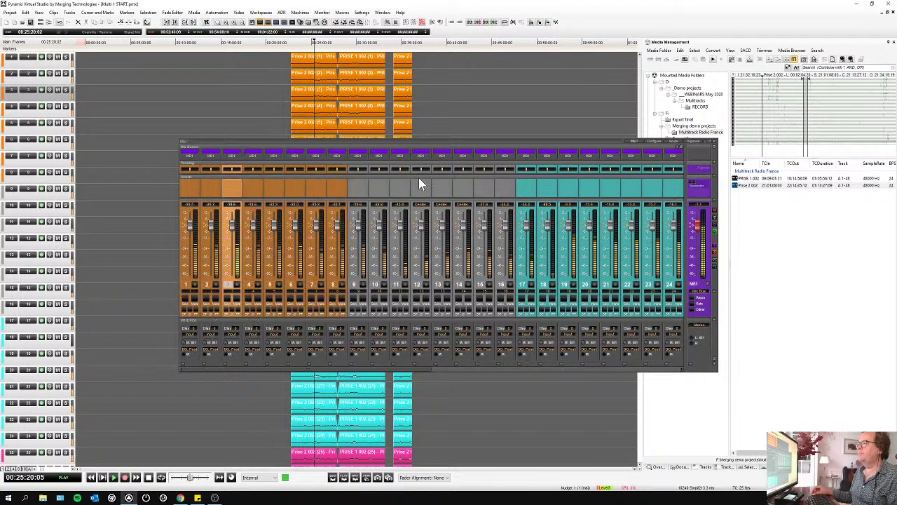
click(715, 141)
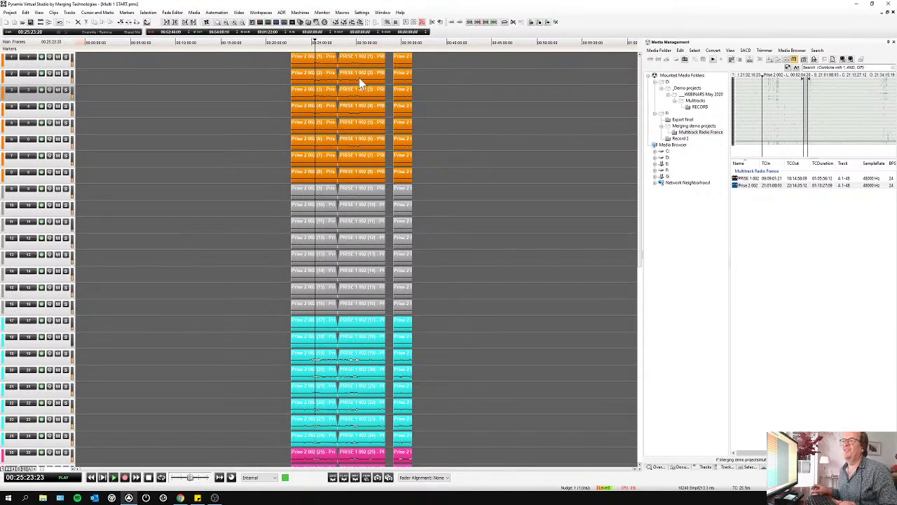
click(258, 47)
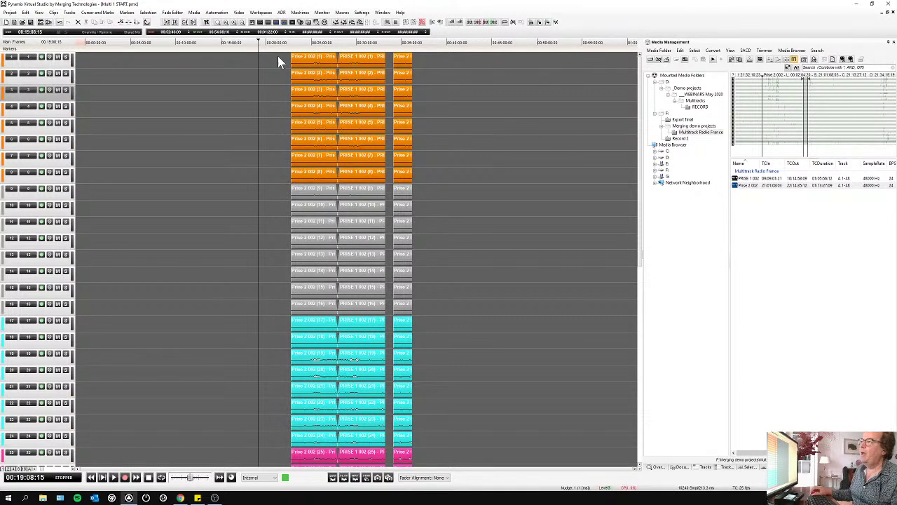
- Select the two crossfaded clip groups and examine the Mix Down settings for media folder, format and processing without starting a mixdown
drag(279, 58, 379, 105)
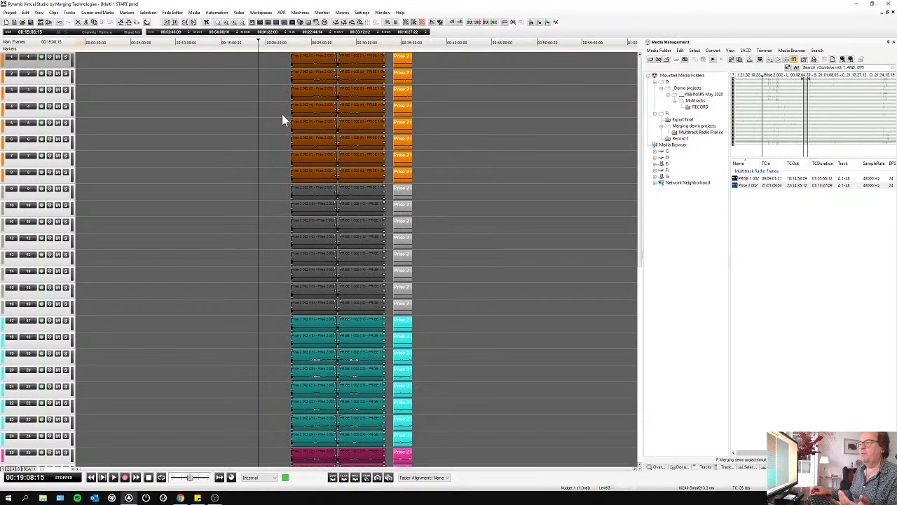
click(10, 12)
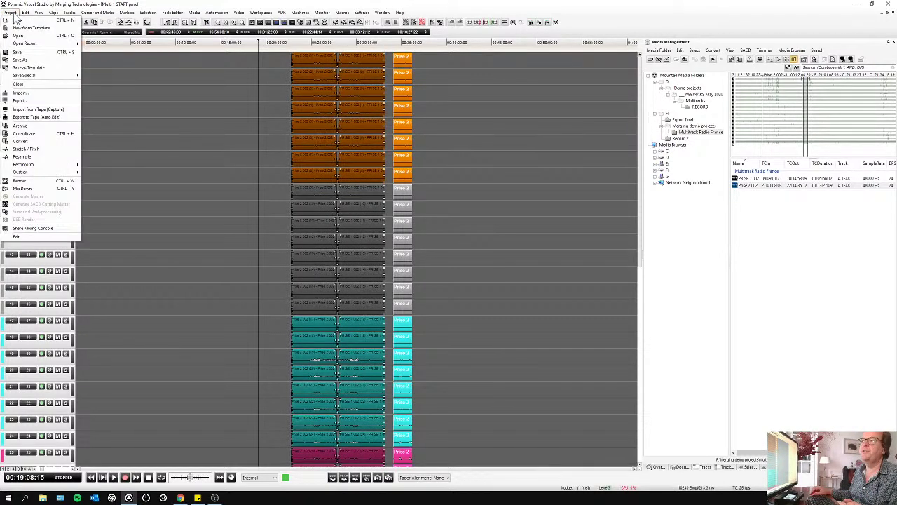
click(49, 188)
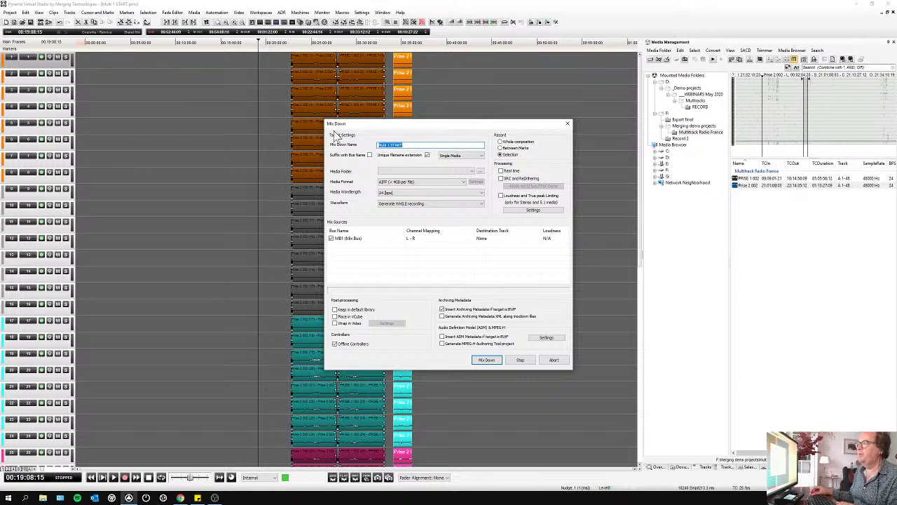
click(444, 173)
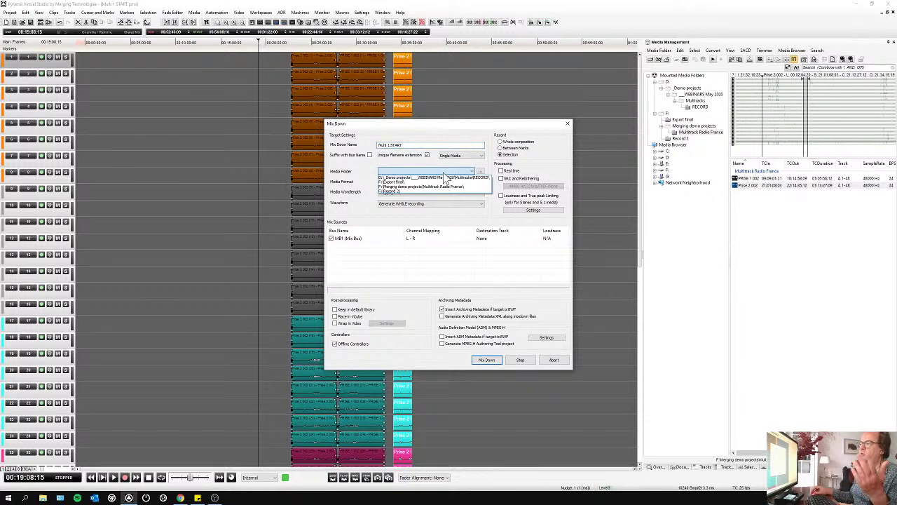
click(445, 128)
click(417, 183)
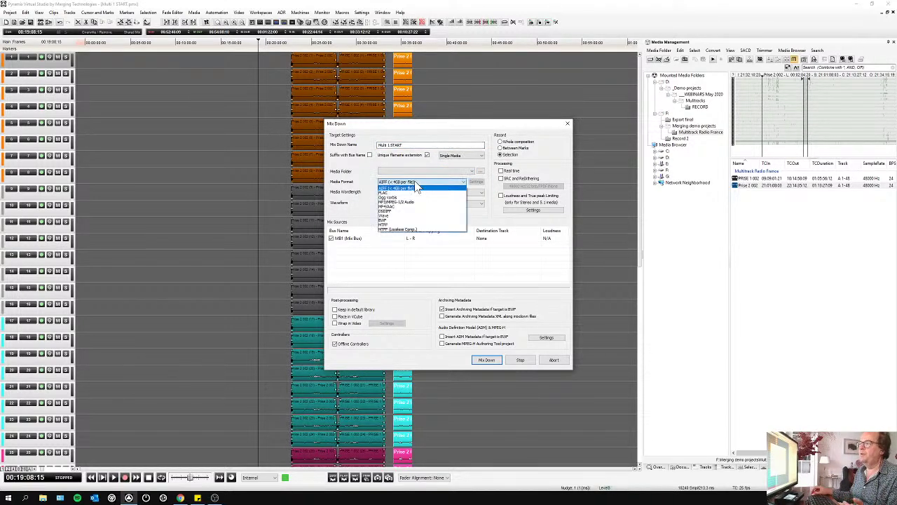
click(436, 129)
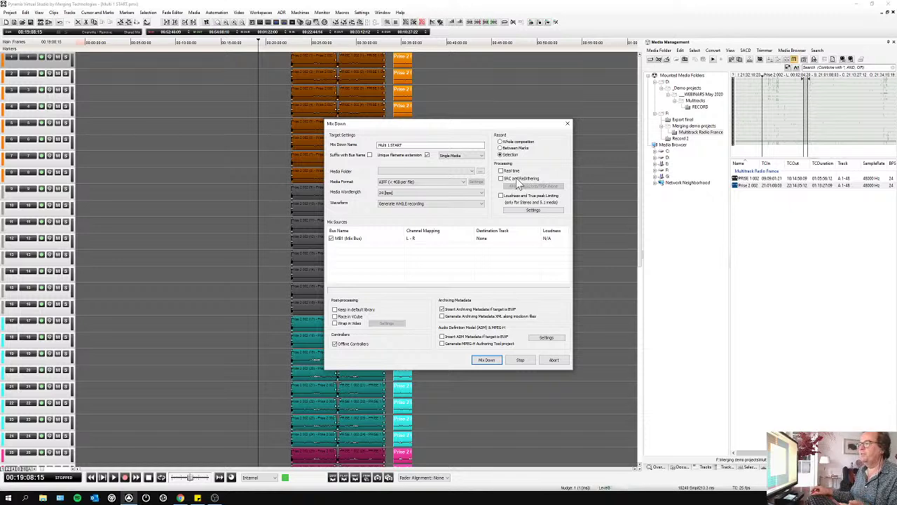
click(565, 125)
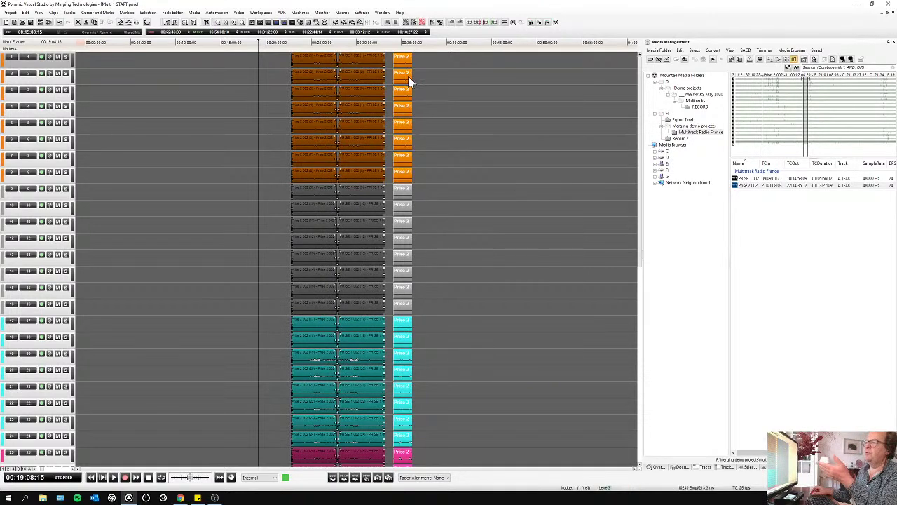
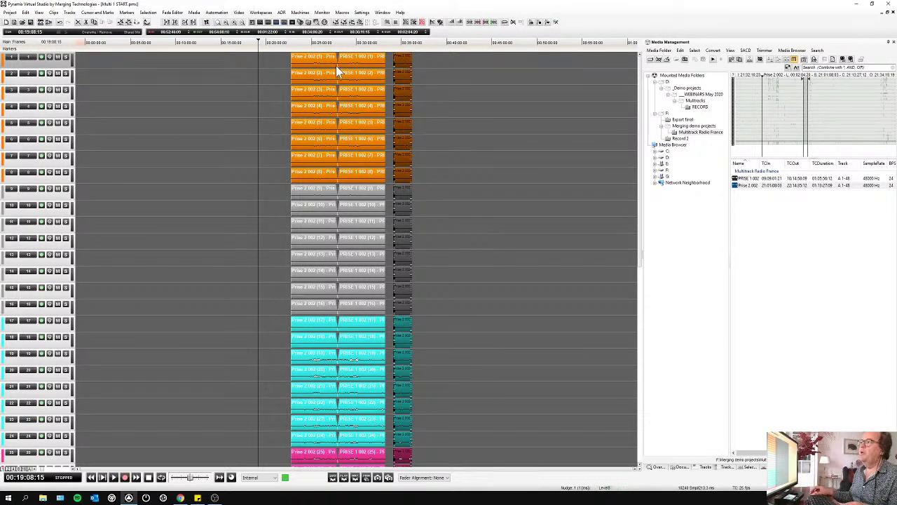
- Select the two crossfaded clip groups across all tracks and combine them into one group
click(307, 82)
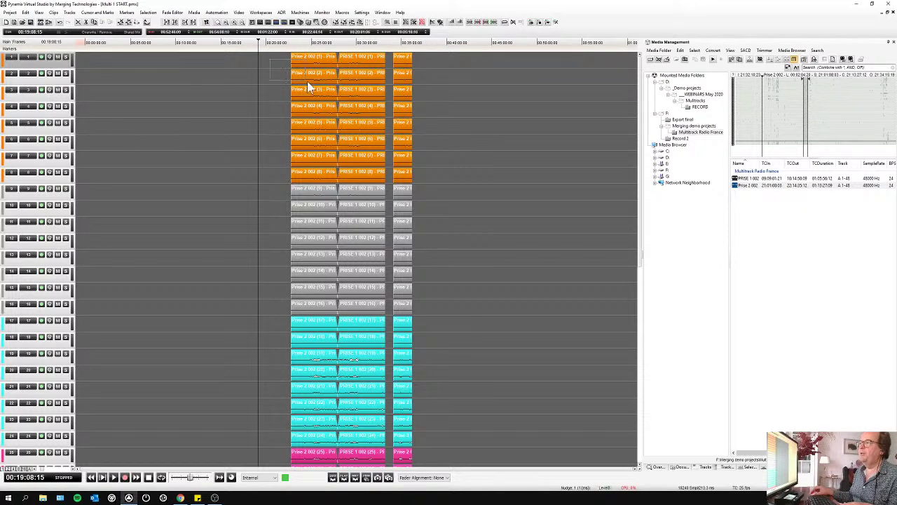
ctrl+click(371, 125)
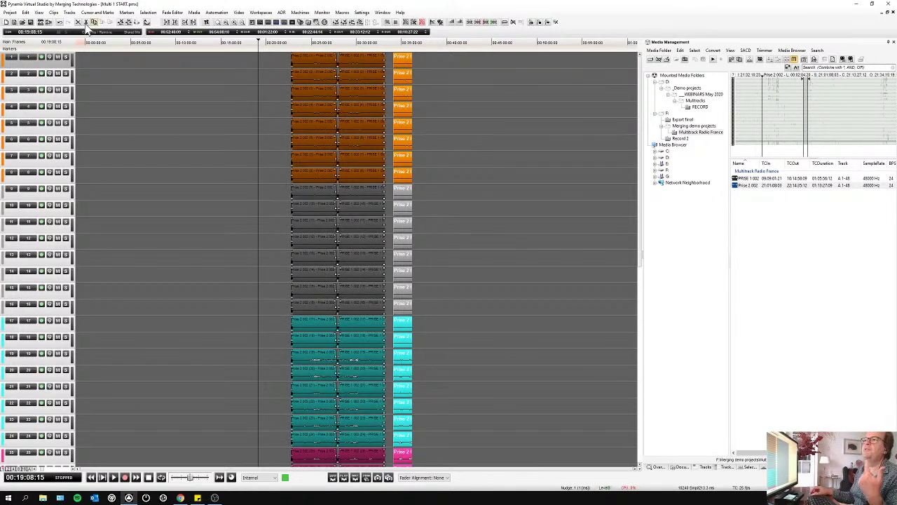
click(53, 13)
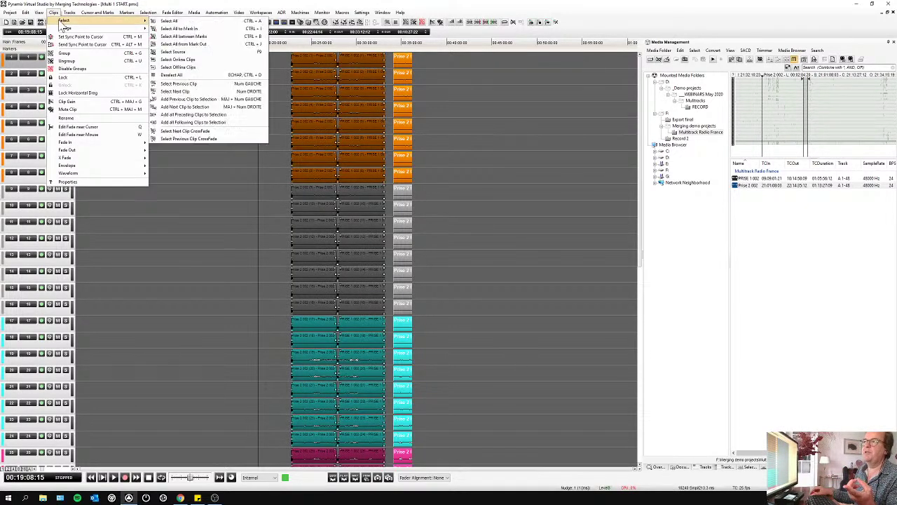
click(65, 53)
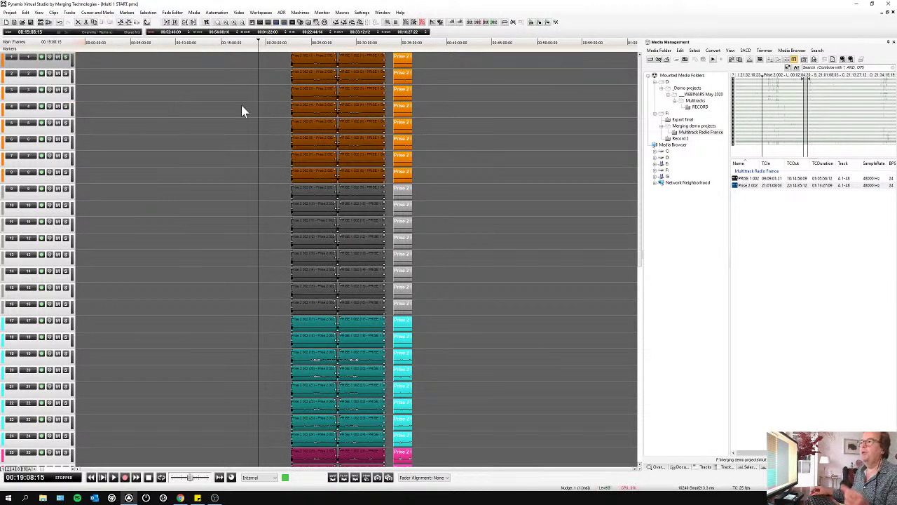
- Select the combined crossfaded group and the separate short clip group in turn to check the grouping
click(241, 104)
click(340, 82)
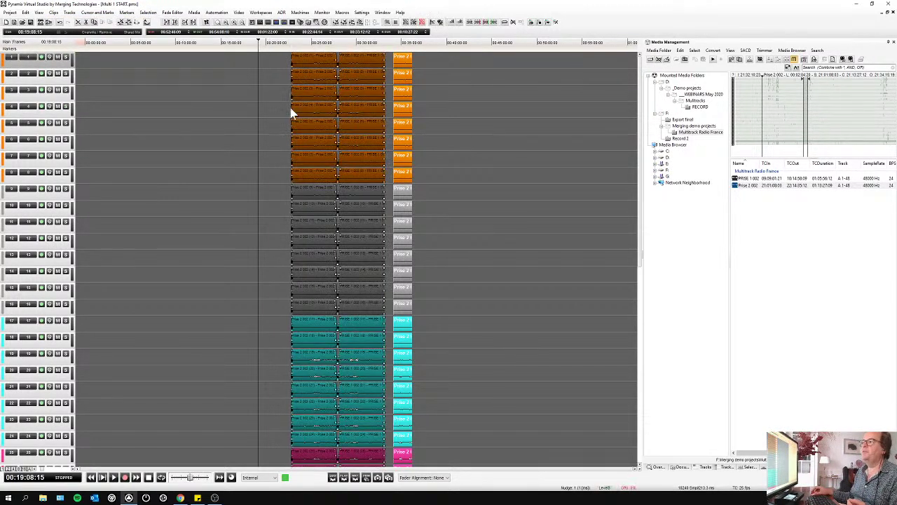
click(270, 106)
click(327, 100)
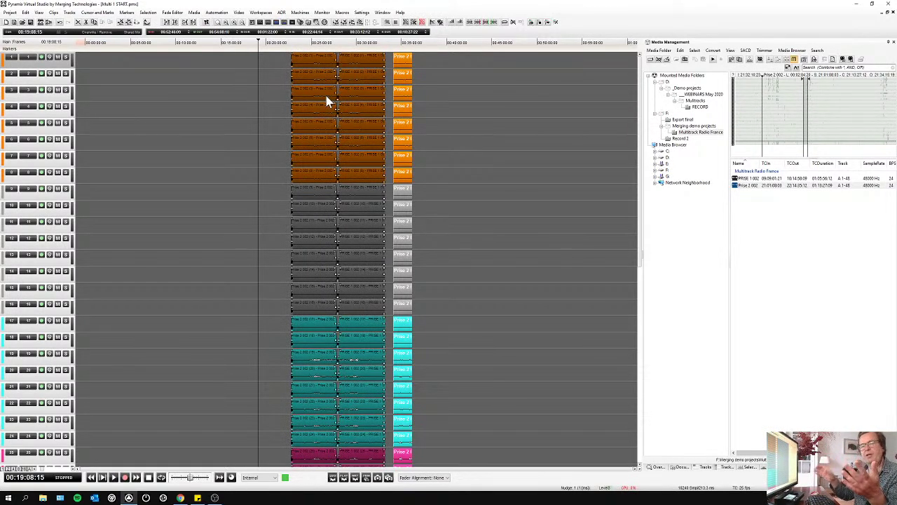
click(405, 100)
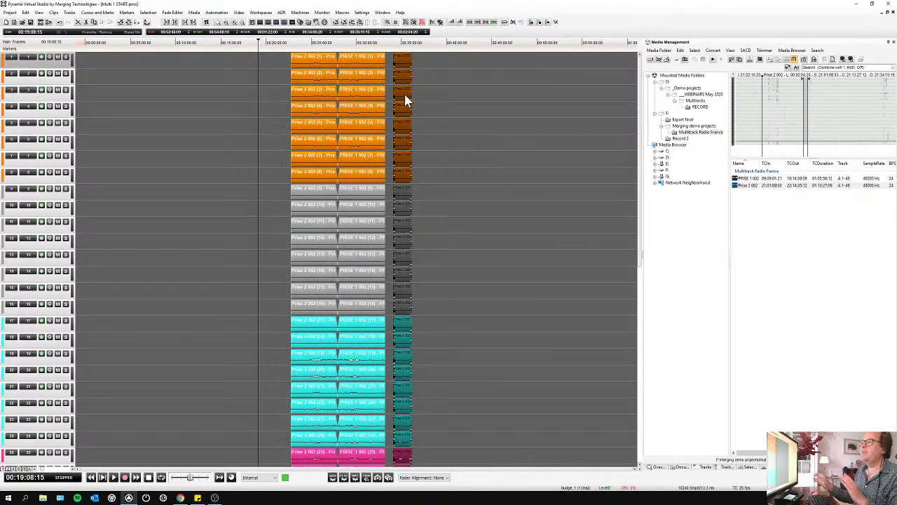
- Rename all clips of the combined crossfaded group as Song 1 in the selection properties
click(364, 70)
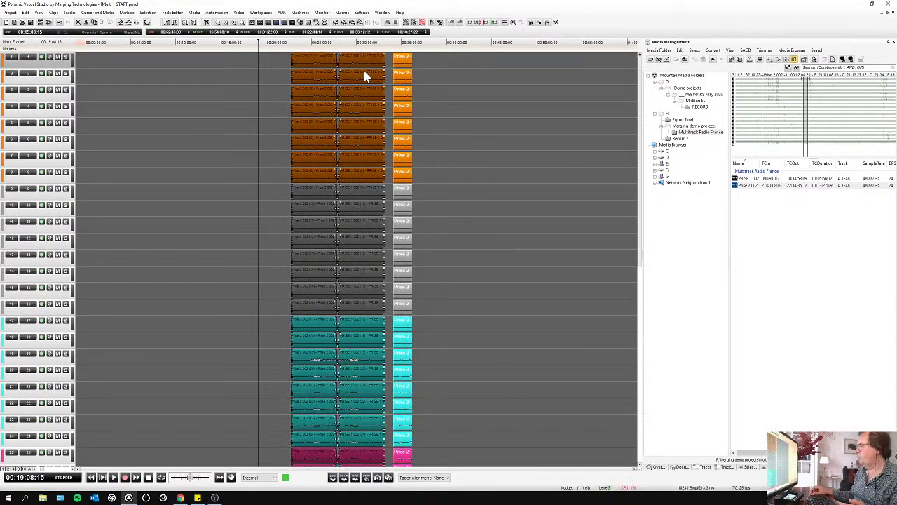
click(750, 467)
click(718, 56)
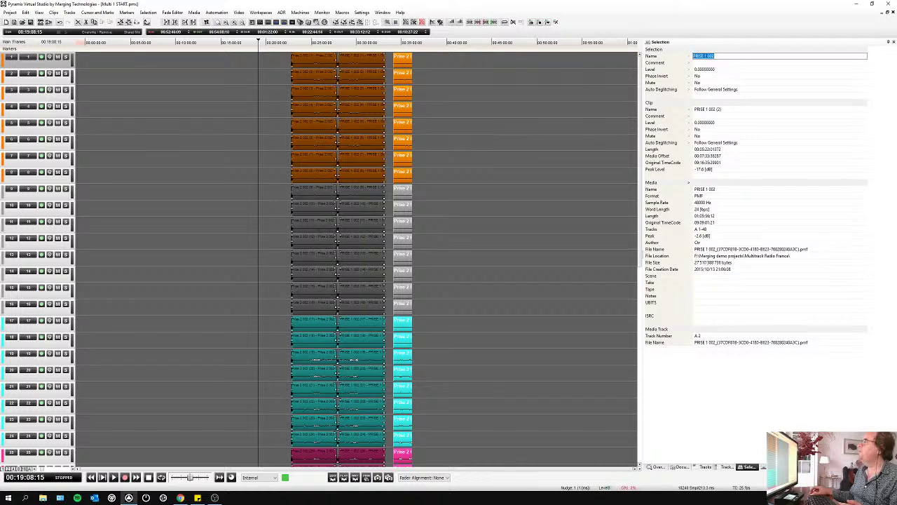
text(Song)
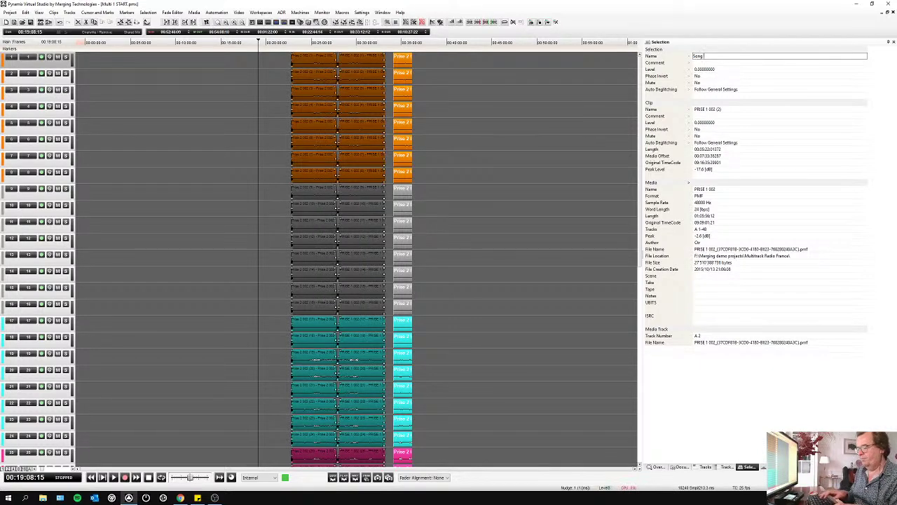
text( 1)
key(Return)
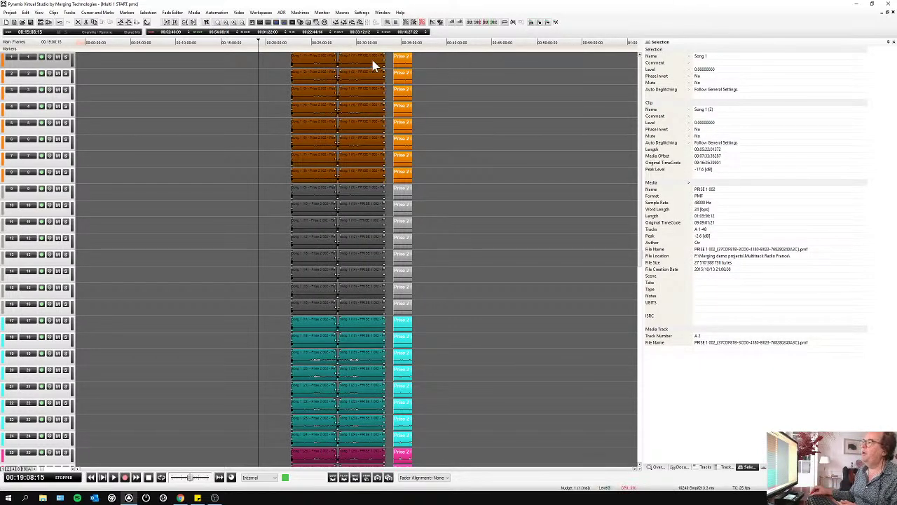
- Rename all clips of the separate short clip group as Song 2
click(405, 72)
click(704, 56)
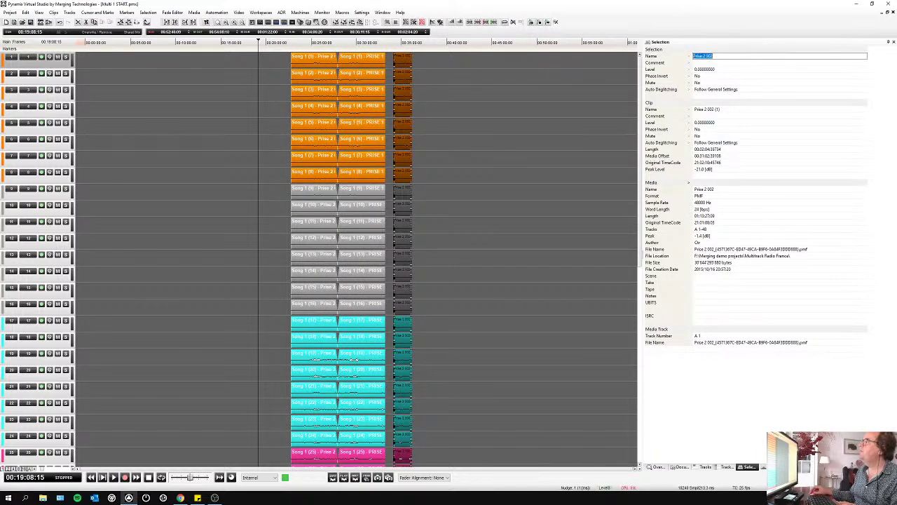
text(Song)
key(Return)
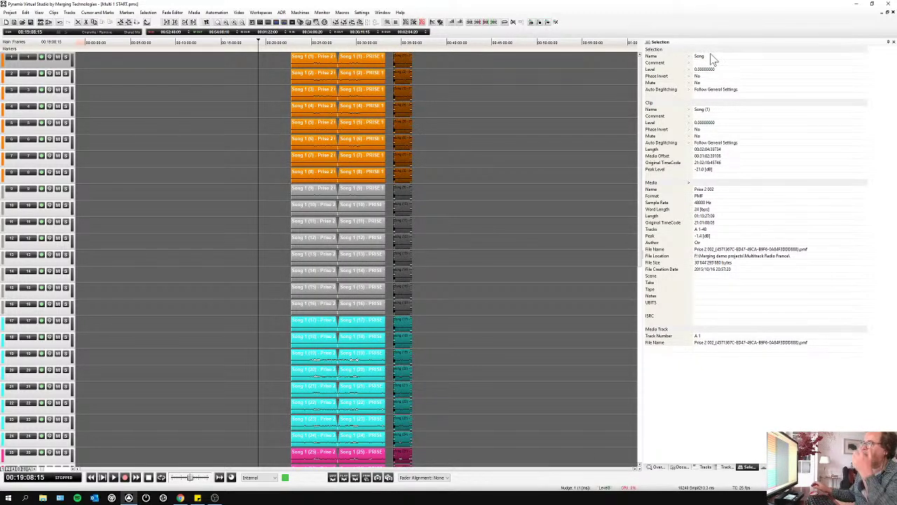
click(715, 56)
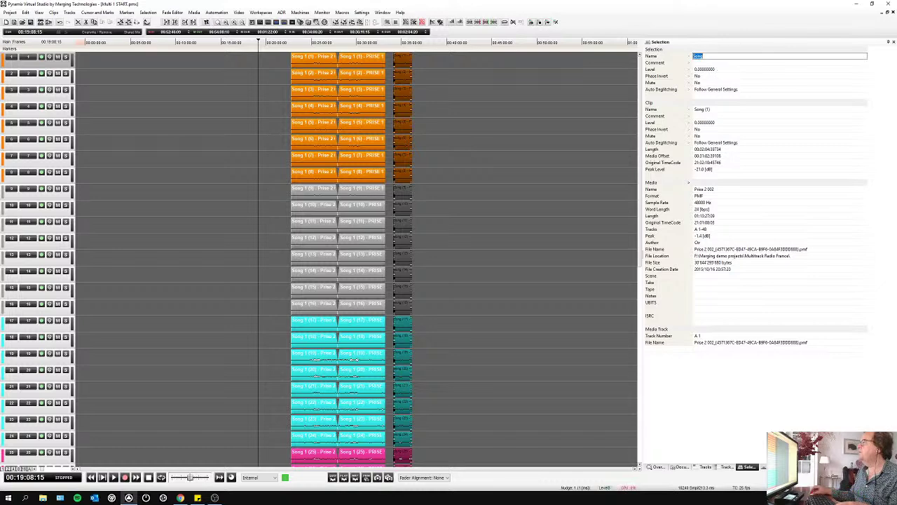
text(2)
key(Return)
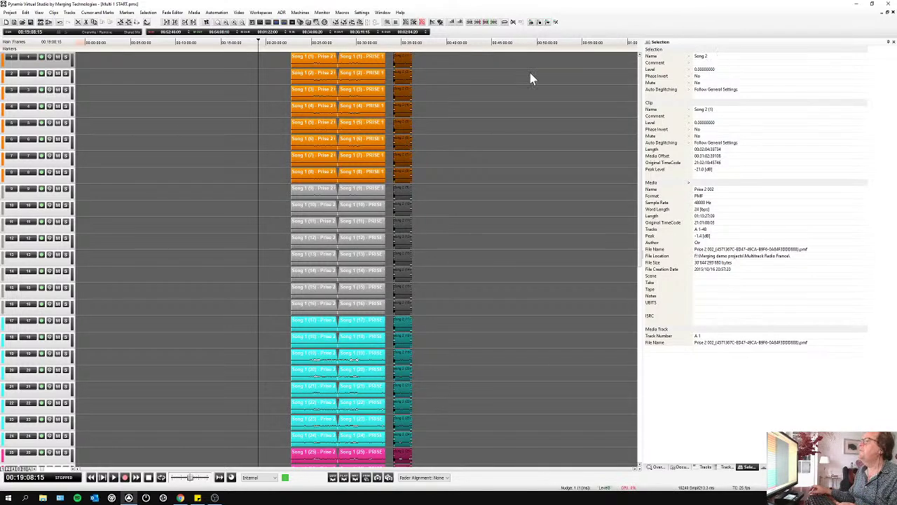
- Check the Song 2 group's selection properties and return to the media management view
click(365, 59)
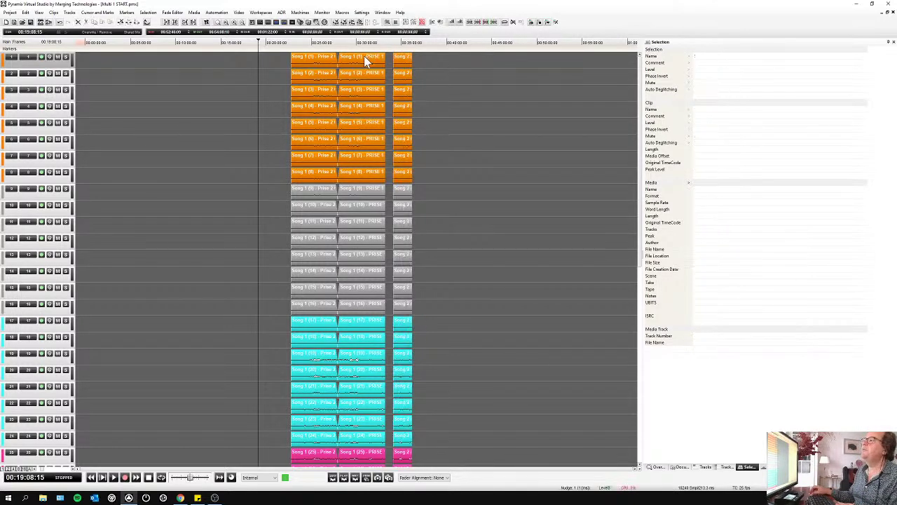
click(403, 63)
click(432, 69)
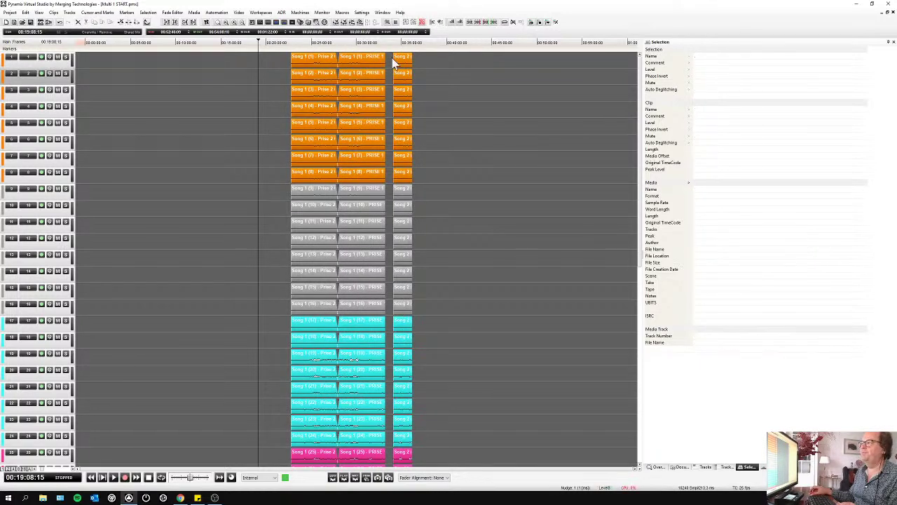
click(401, 61)
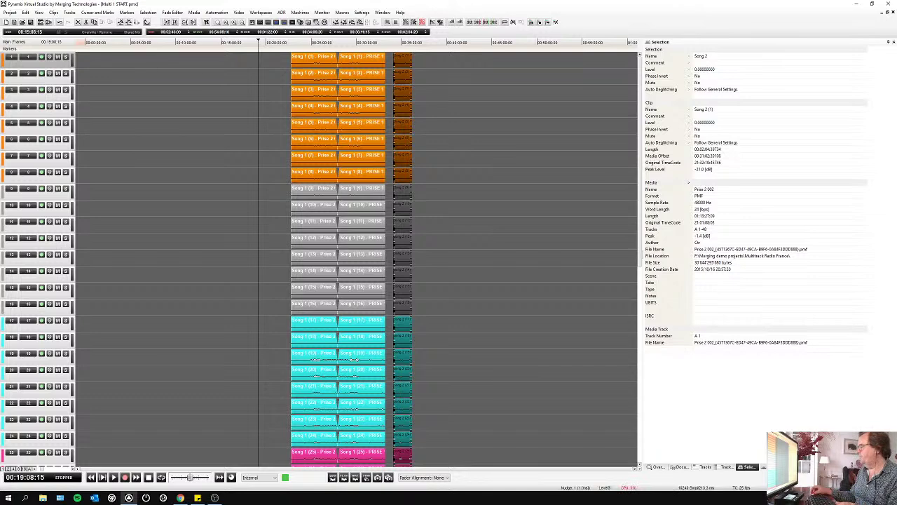
key(ctrl+m)
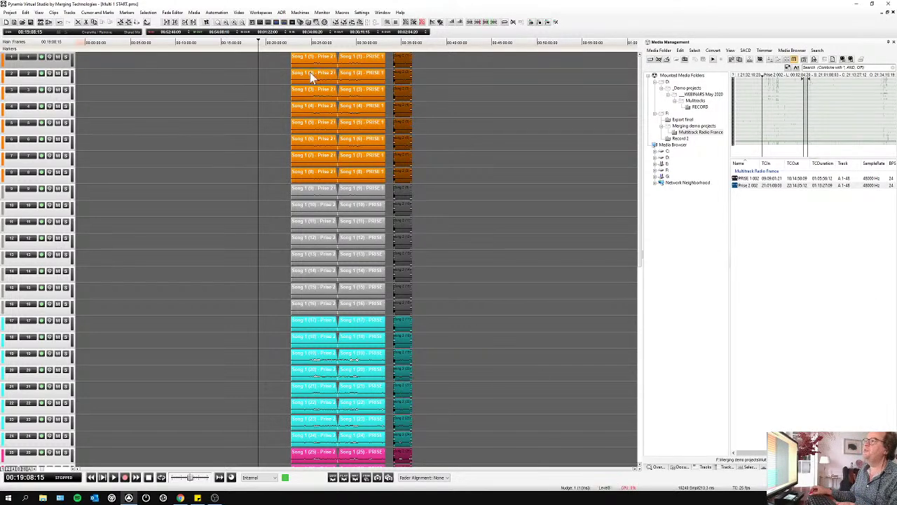
- Select both song groups, set up a render with track-name prefixes, one file per track and Selection (Split by Groups), and close it without rendering
click(313, 57)
ctrl+click(405, 123)
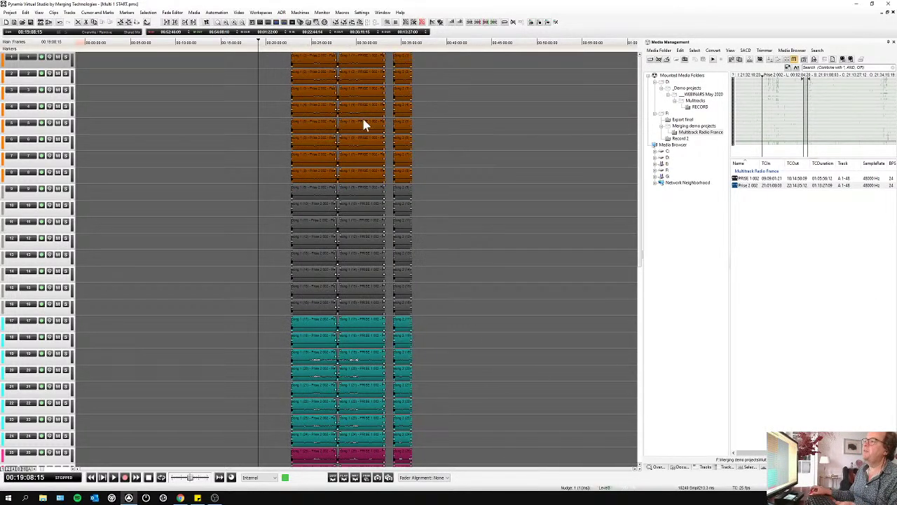
click(10, 13)
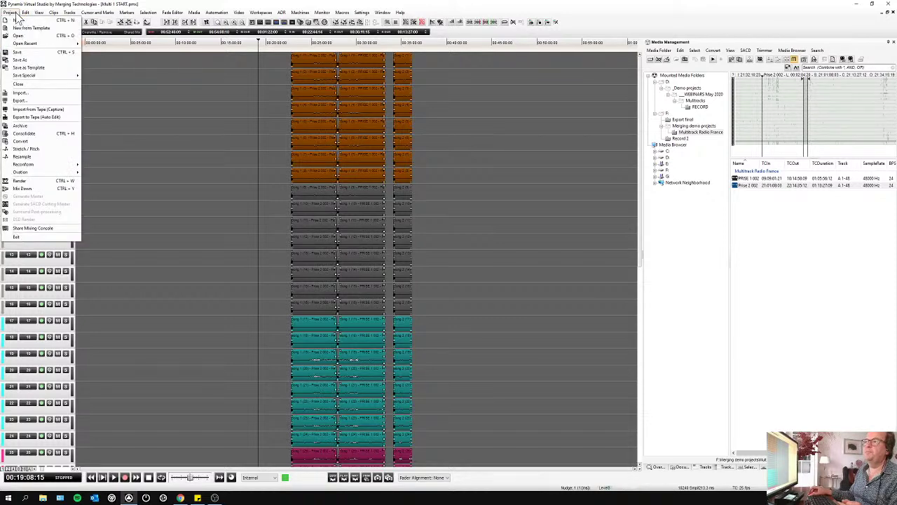
click(40, 181)
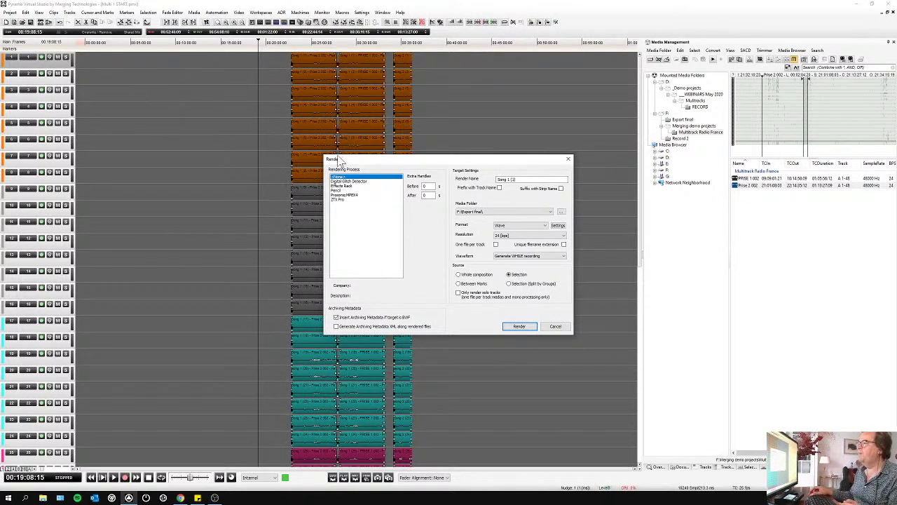
click(499, 189)
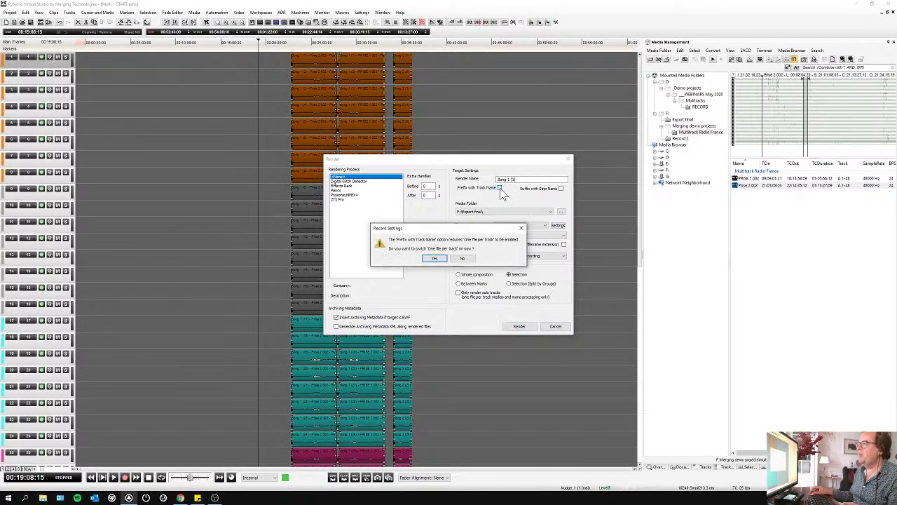
click(435, 258)
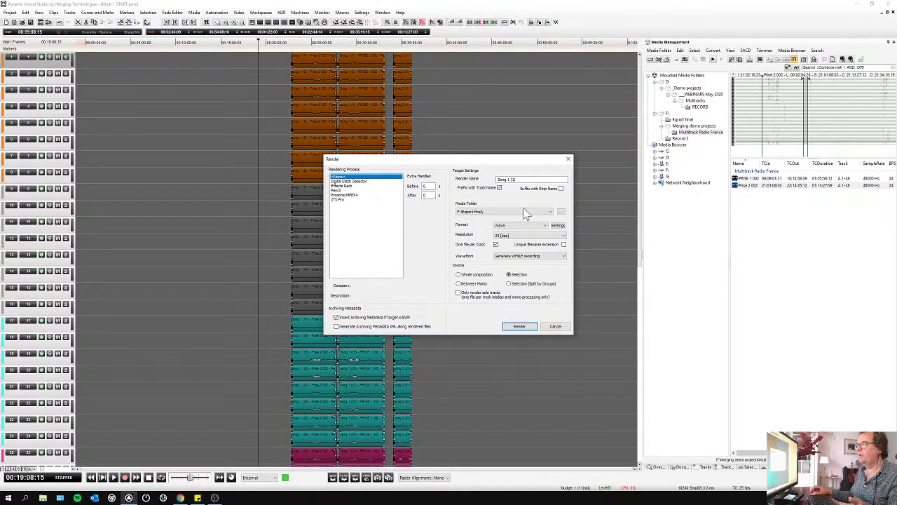
click(545, 225)
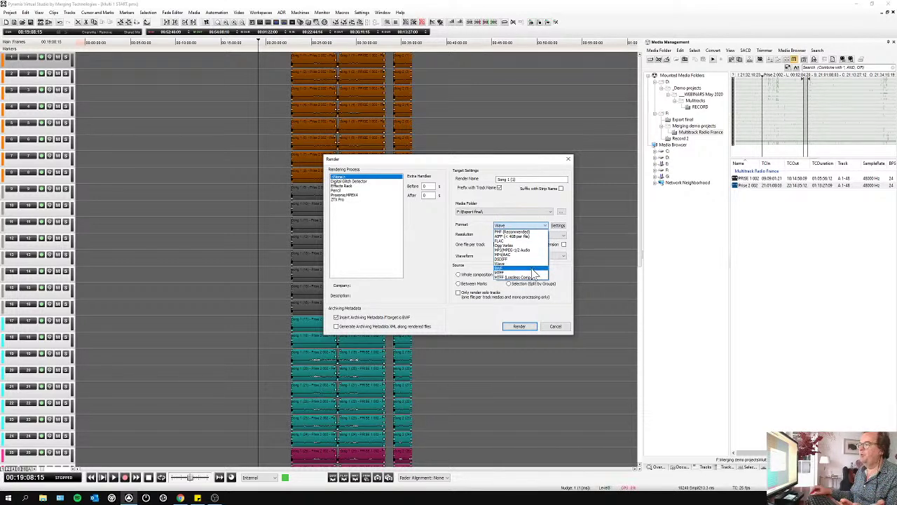
click(531, 200)
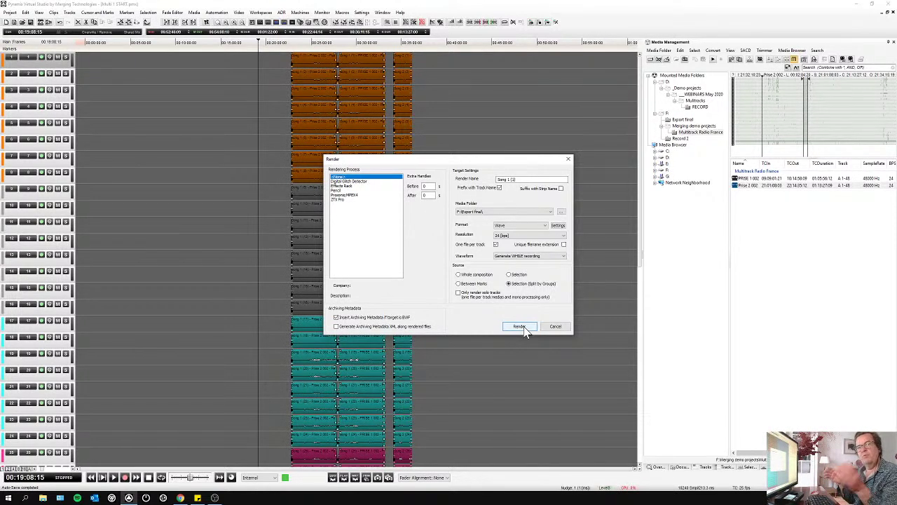
click(552, 328)
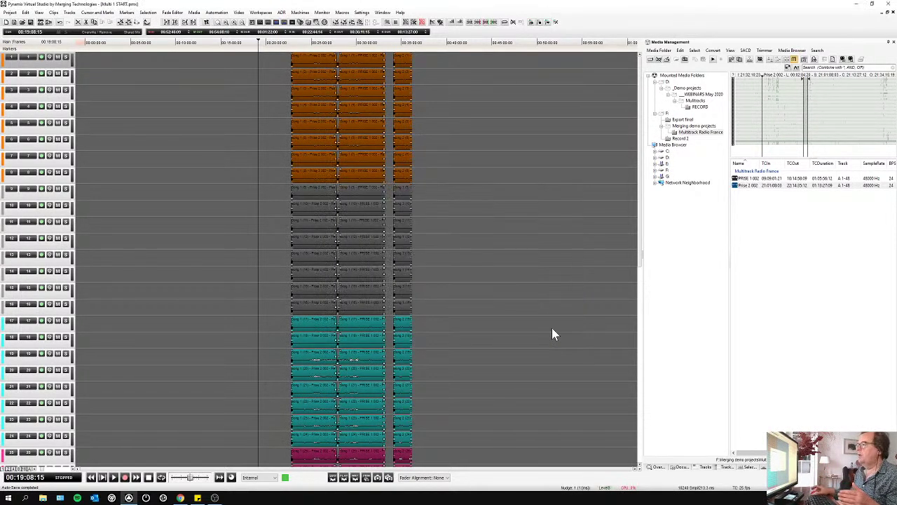
- Deselect all clips, place the cursor at 00:25:01:24, and delete the extra audio track below track 48
click(470, 242)
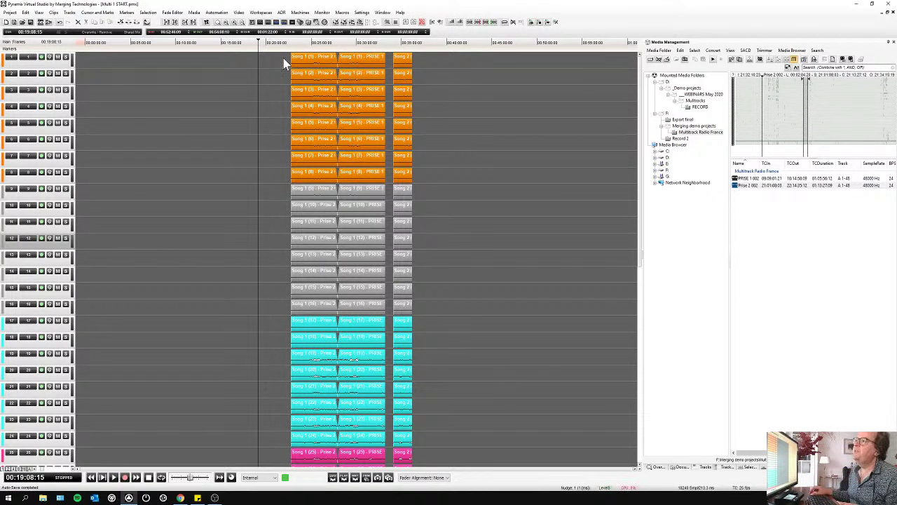
click(311, 43)
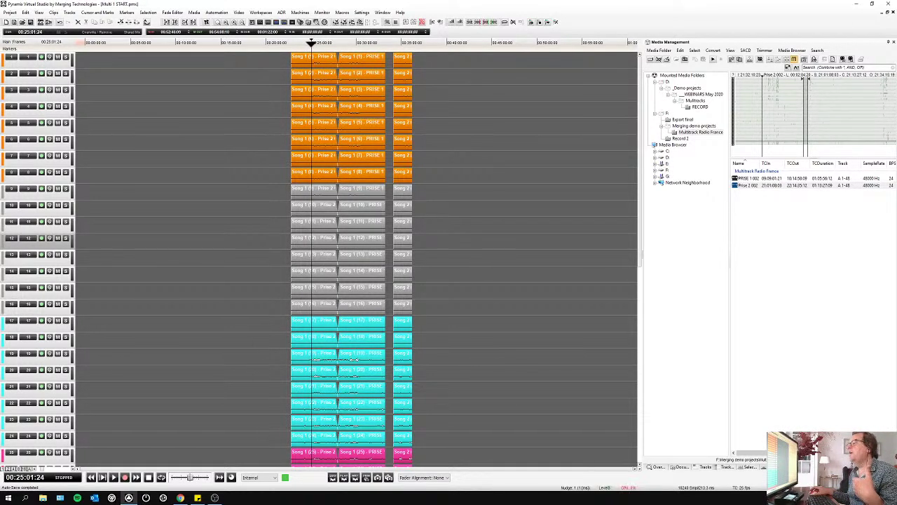
scroll(312, 124, down, 6)
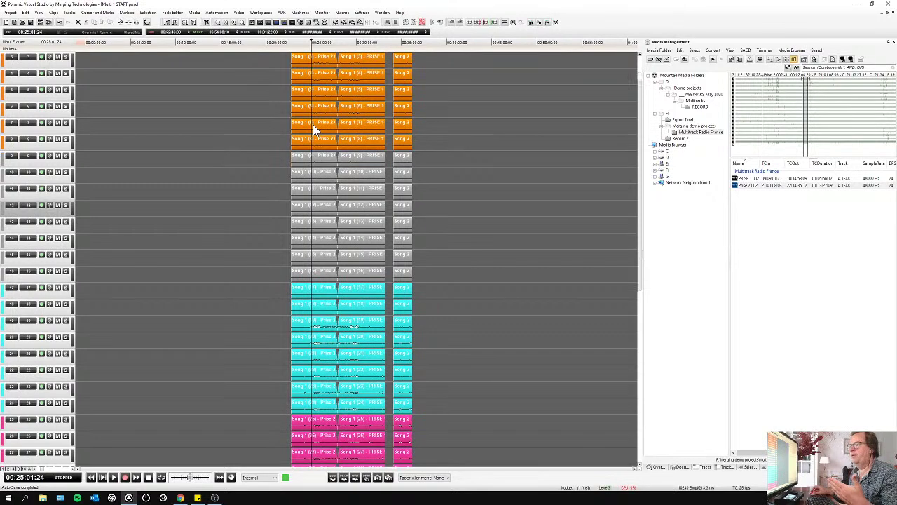
scroll(313, 124, down, 6)
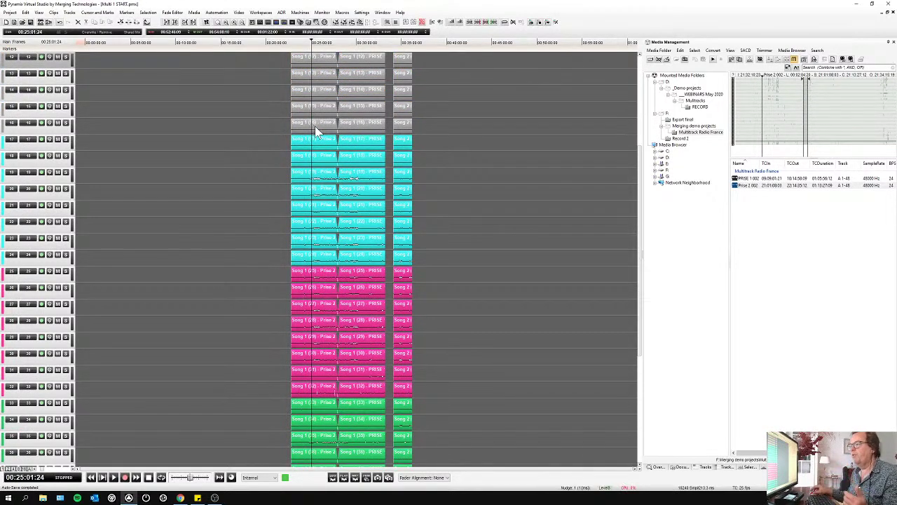
scroll(308, 147, down, 17)
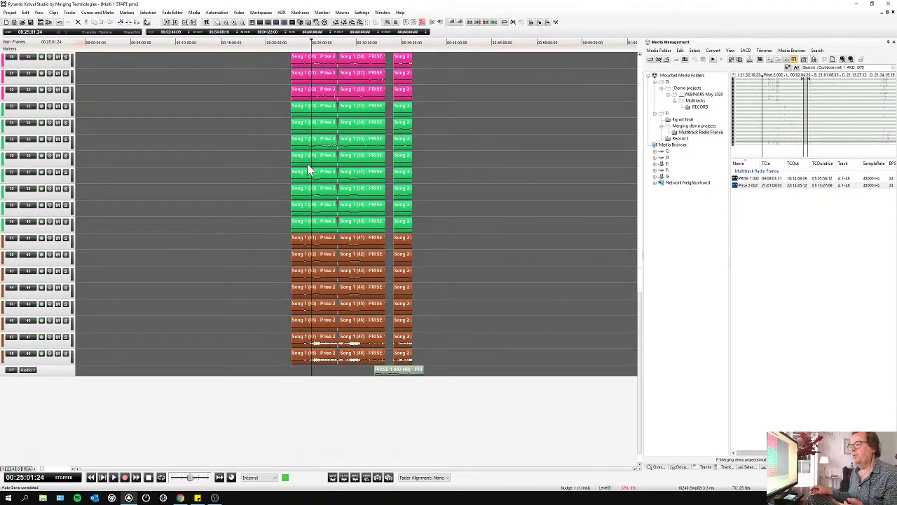
right_click(54, 377)
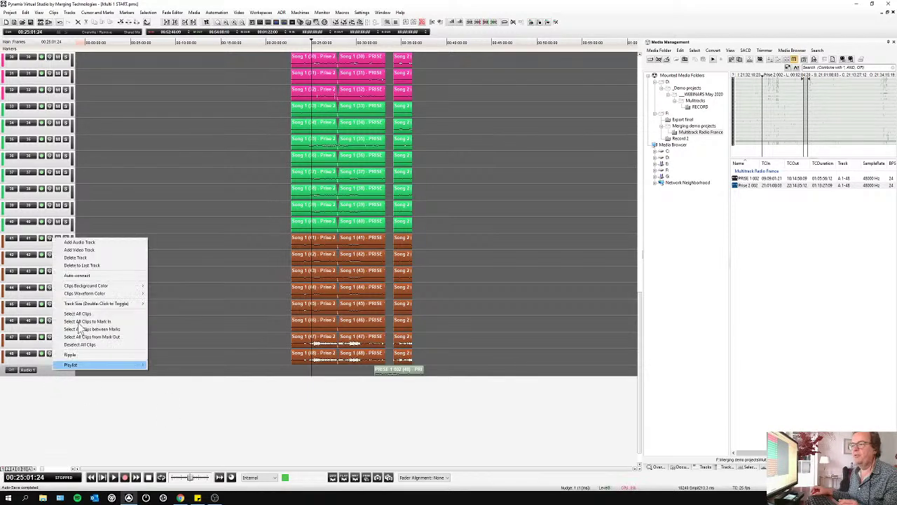
click(108, 258)
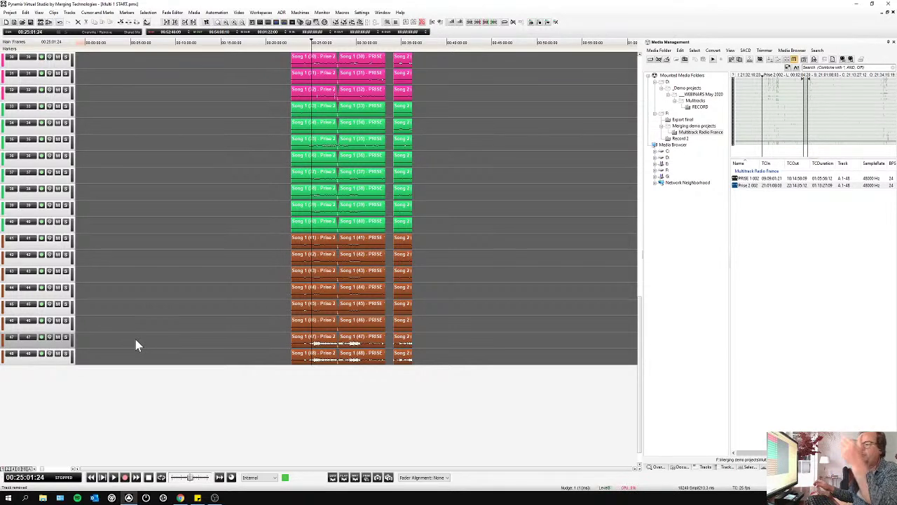
- Select the Song 1 and Song 2 clip groups together, set the in and out marks around them, and clear the selection
click(342, 346)
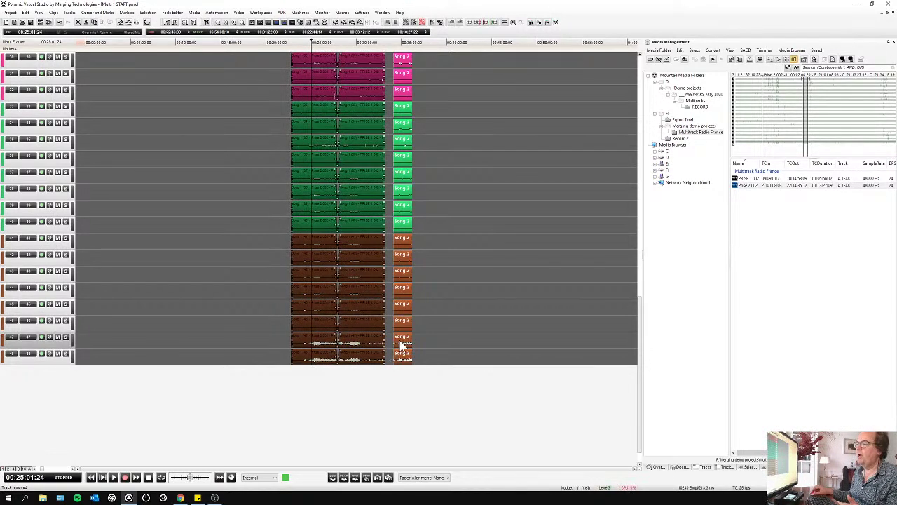
click(401, 345)
click(315, 346)
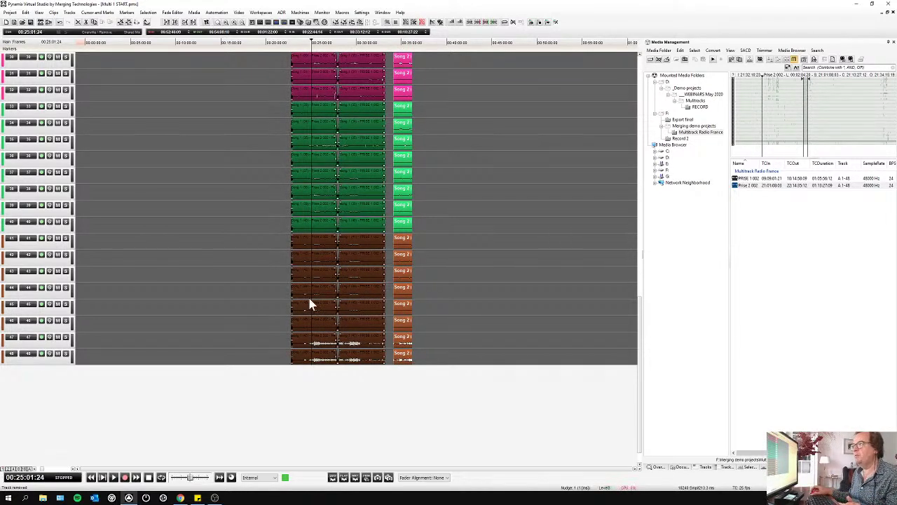
ctrl+click(412, 275)
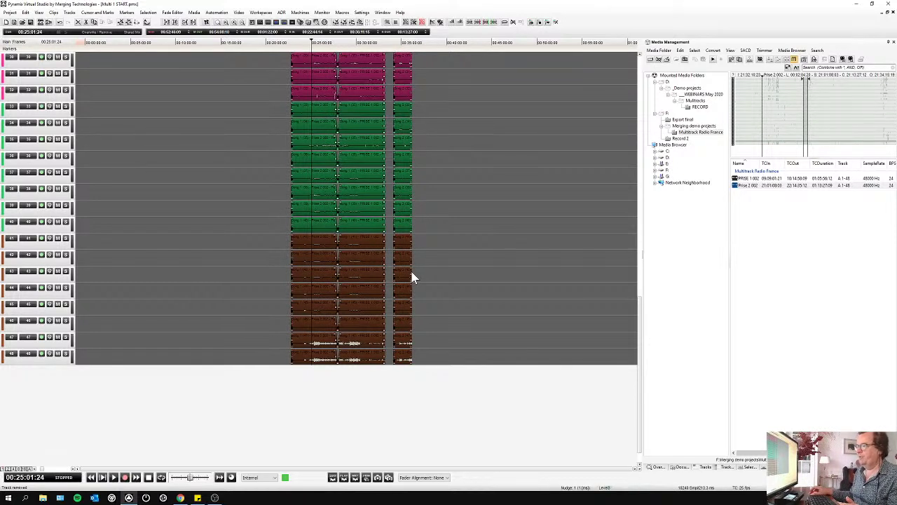
key(m)
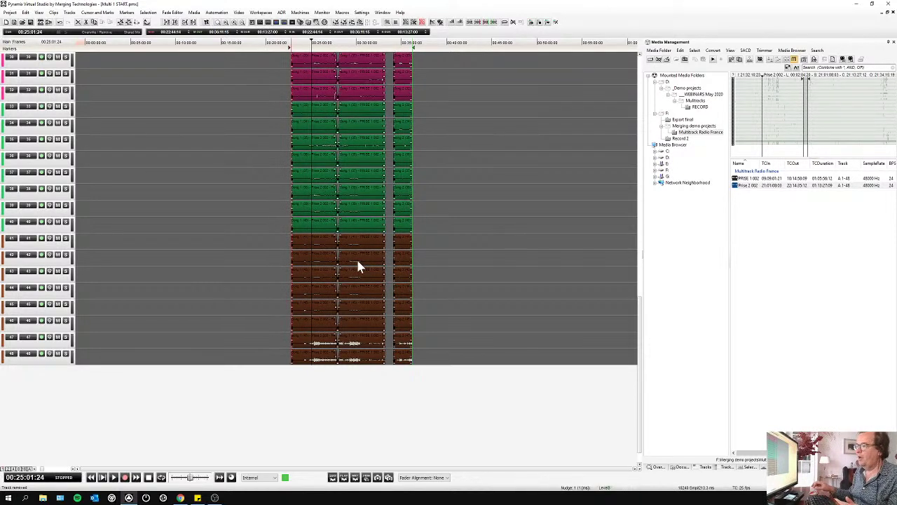
click(282, 251)
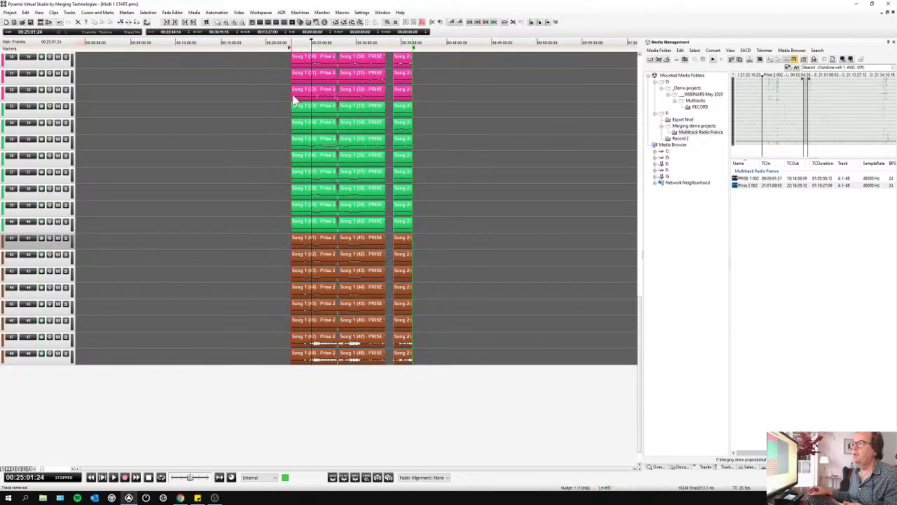
- Select all clips between the marks, starting from track 1
scroll(293, 95, up, 6)
scroll(294, 96, up, 3)
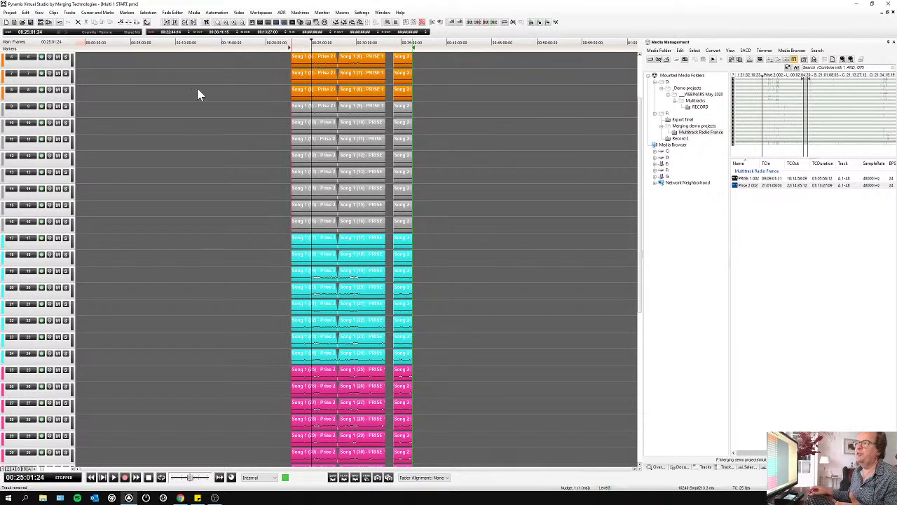
scroll(197, 88, up, 5)
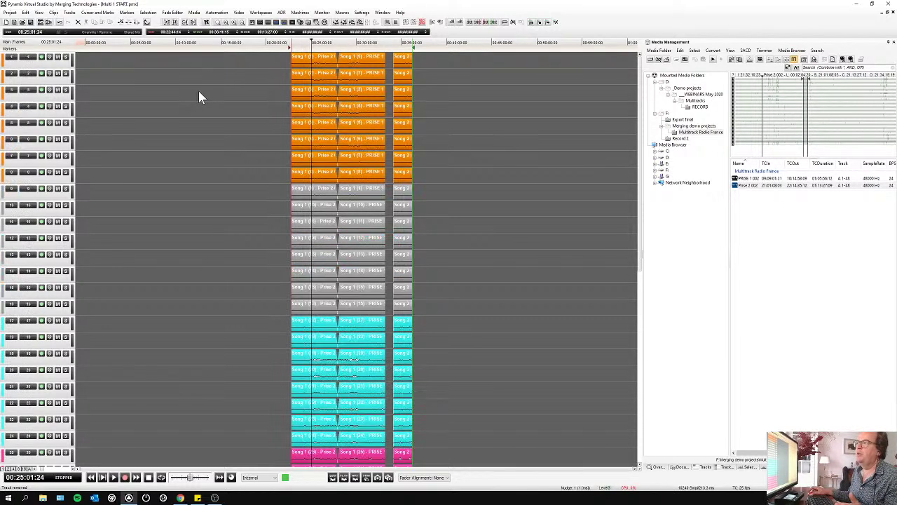
right_click(12, 67)
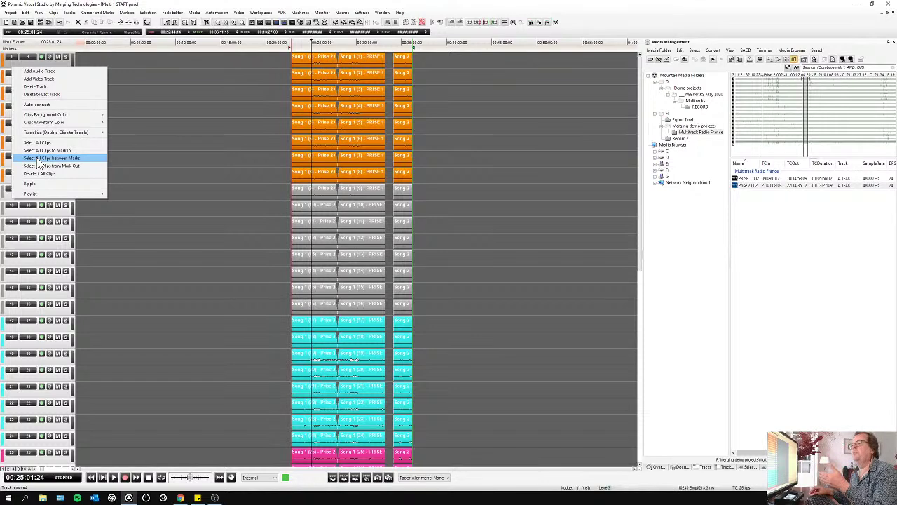
click(37, 159)
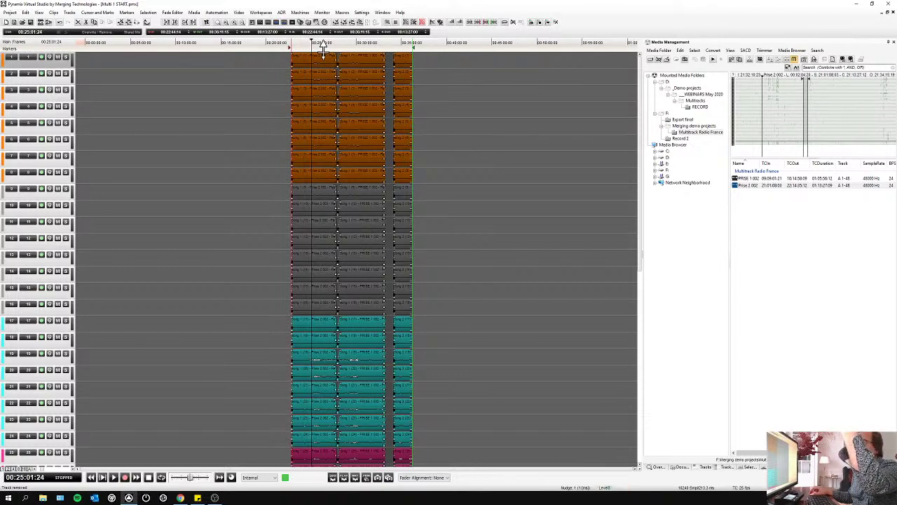
- Narrow the selection from the upper tracks downward until only the clips on tracks 47 and 48 are selected
click(348, 277)
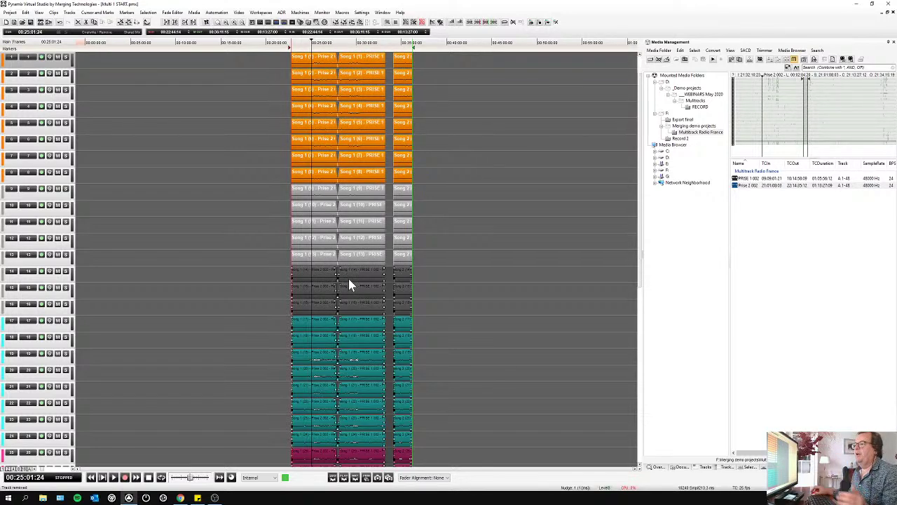
scroll(349, 278, down, 5)
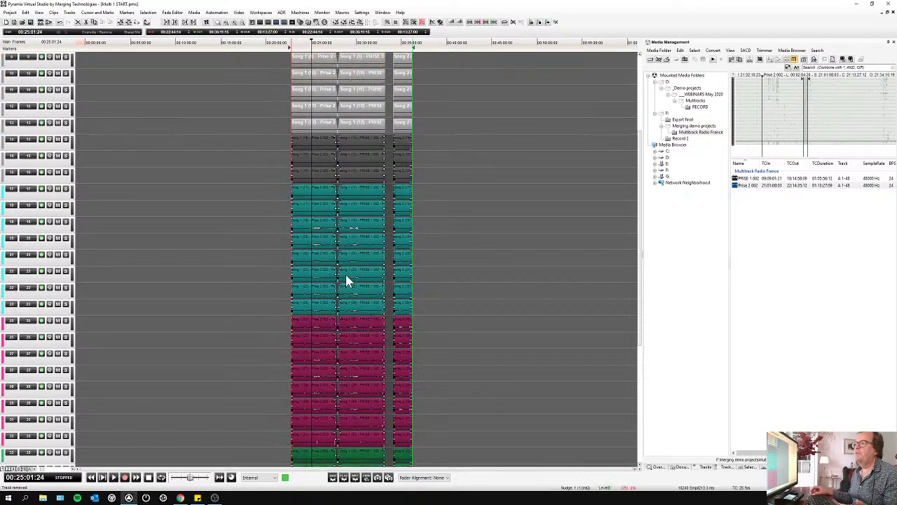
scroll(345, 278, down, 2)
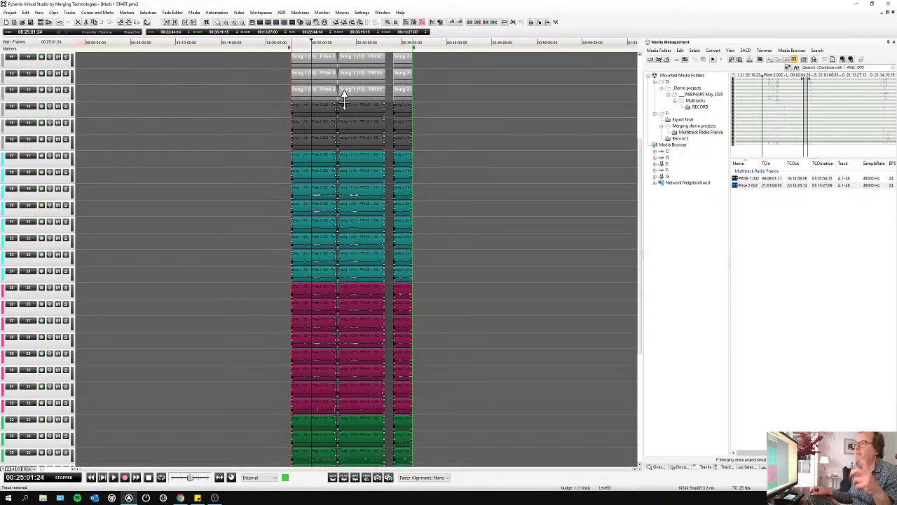
shift+click(364, 321)
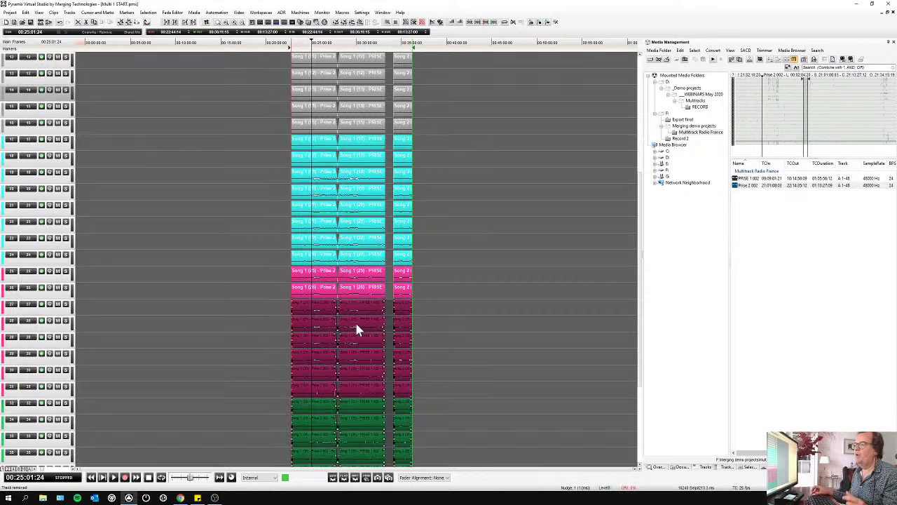
scroll(355, 320, down, 4)
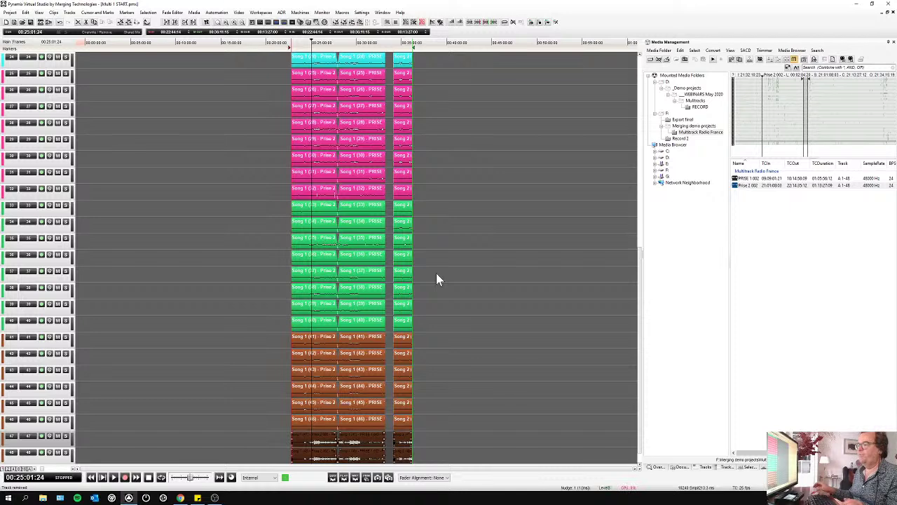
scroll(435, 281, down, 1)
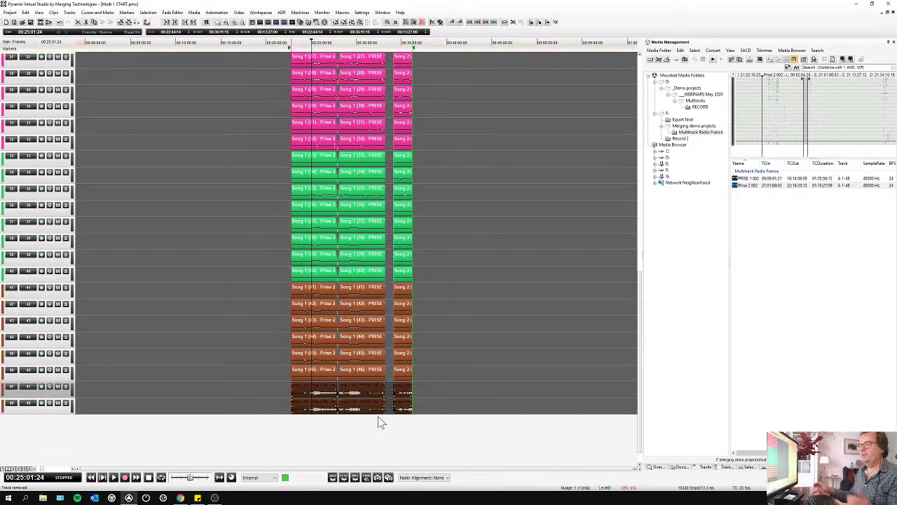
click(10, 13)
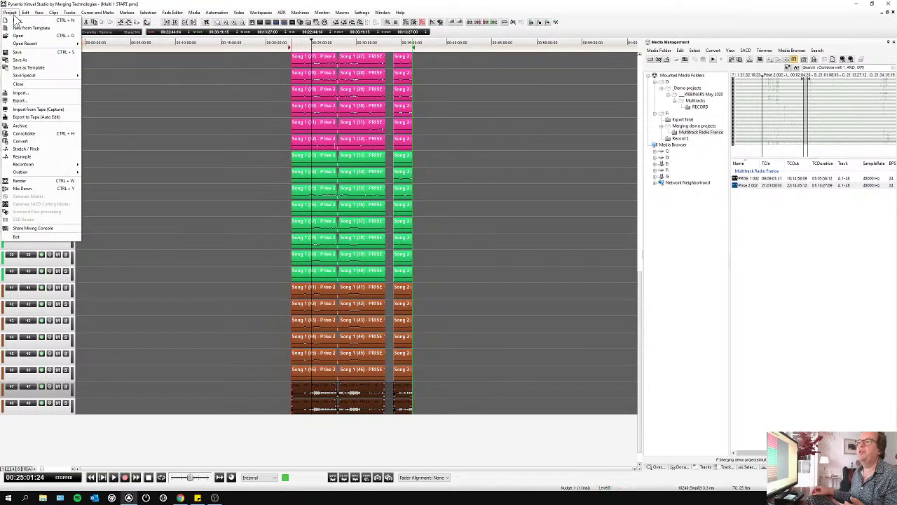
click(32, 181)
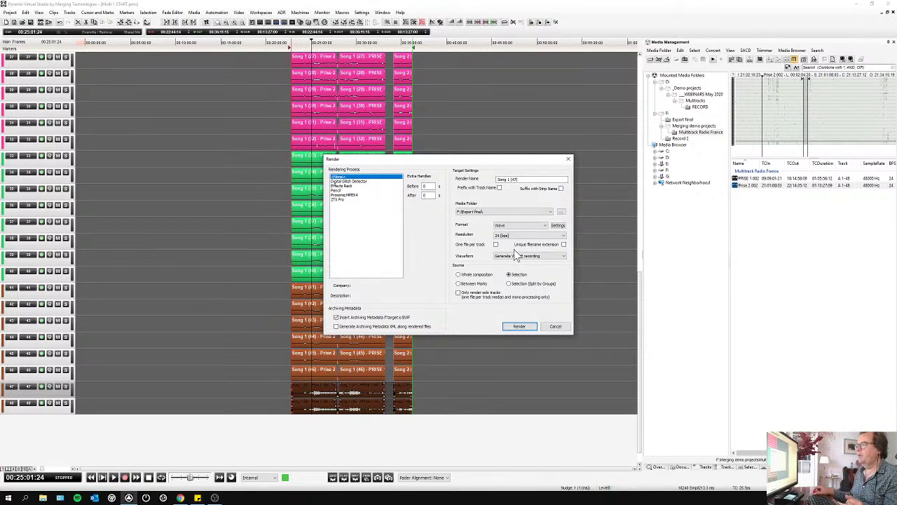
click(510, 284)
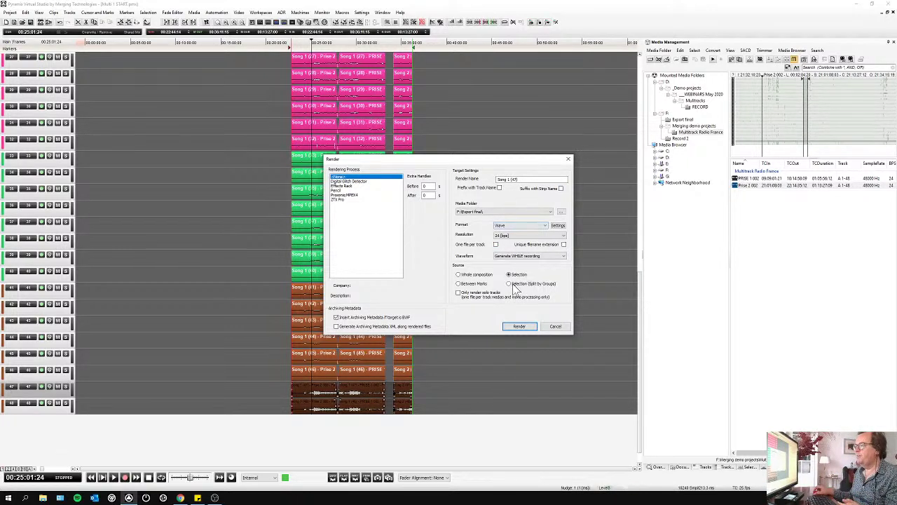
click(522, 326)
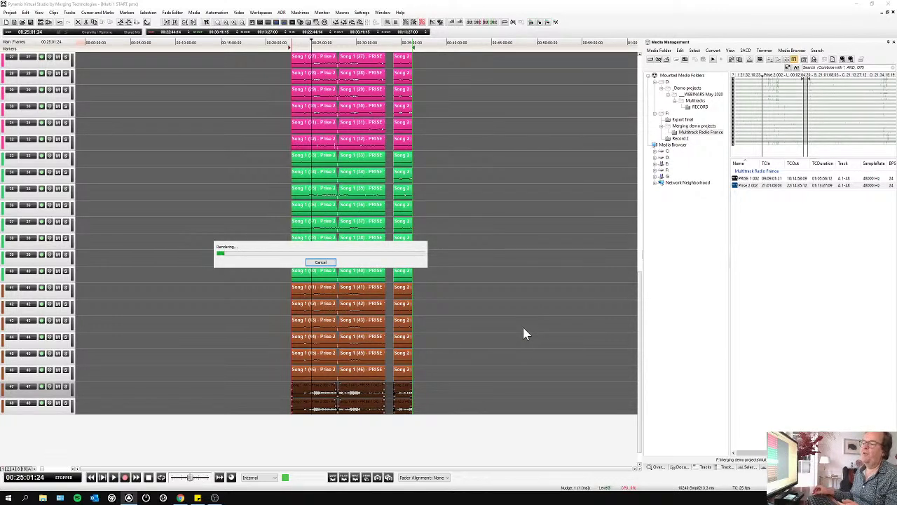
click(321, 264)
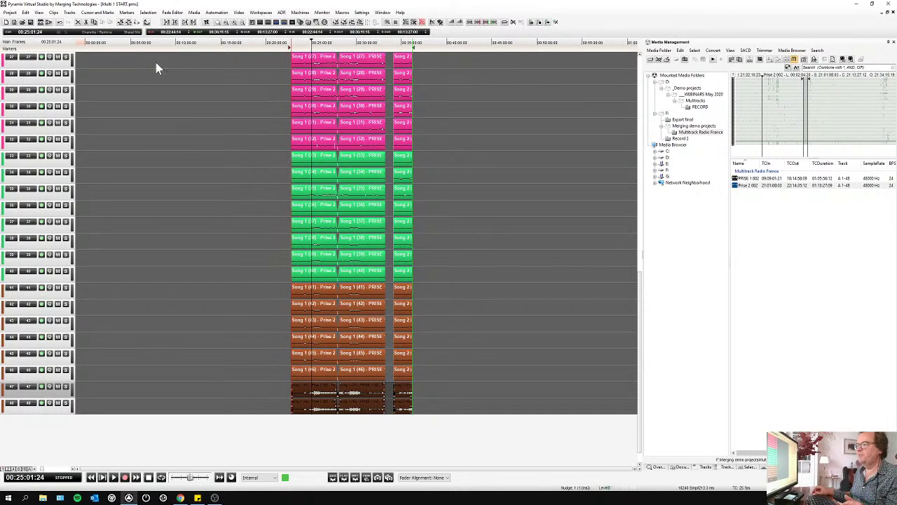
- Render the selected clips on tracks 47 and 48 as 24-bit Wave media named Song 1 (47) into F:\Export final, with Selection as source
key(alt+p)
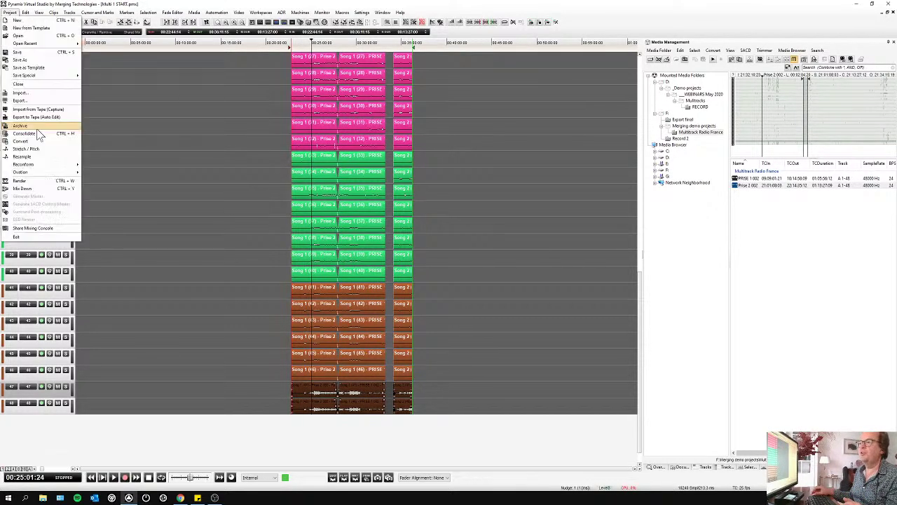
click(21, 181)
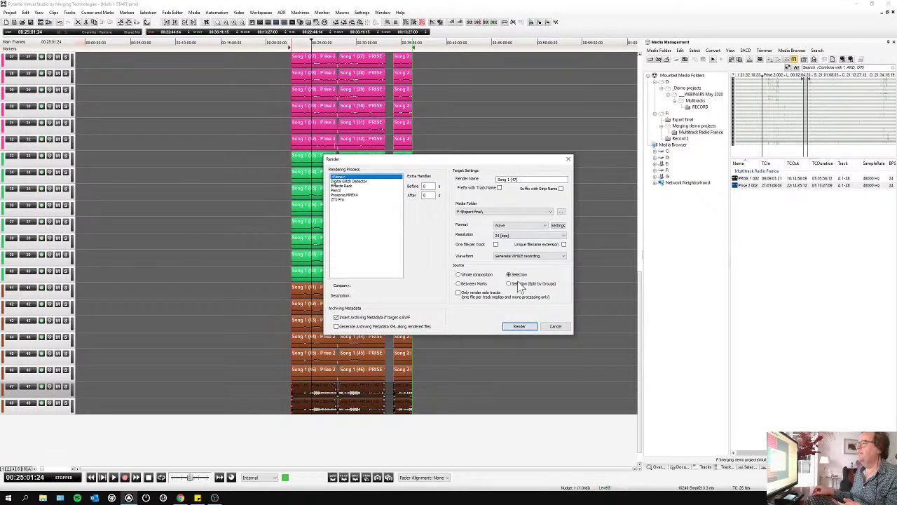
click(527, 328)
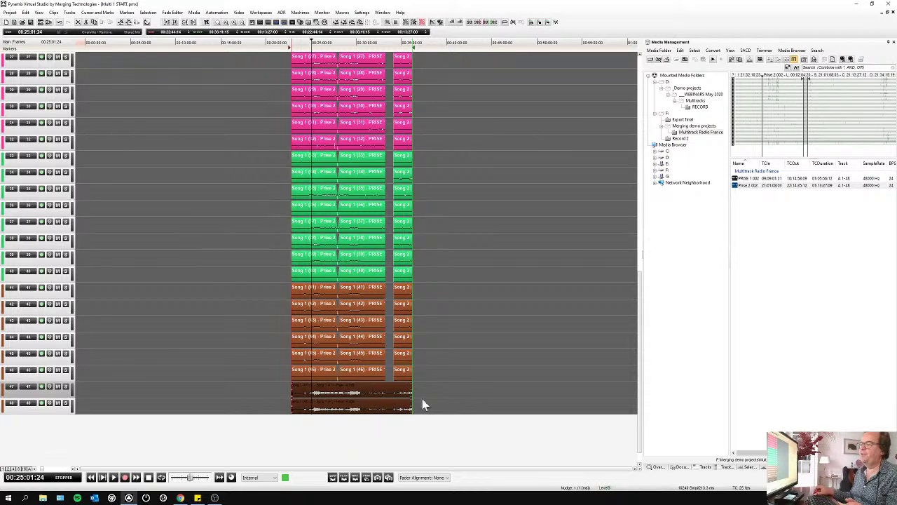
- Look through the Record 2 and RECORD media folders, and examine the rendered Song 1 (47) media in the Export final folder
click(680, 139)
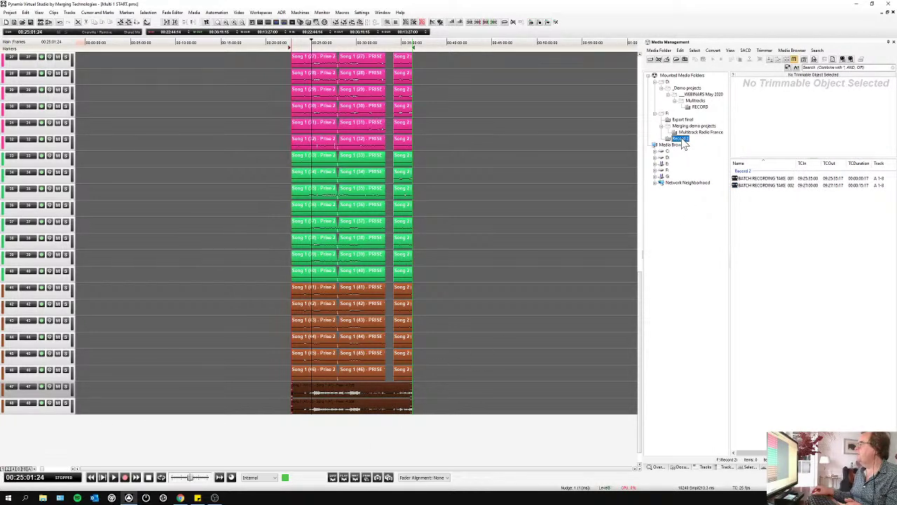
click(698, 107)
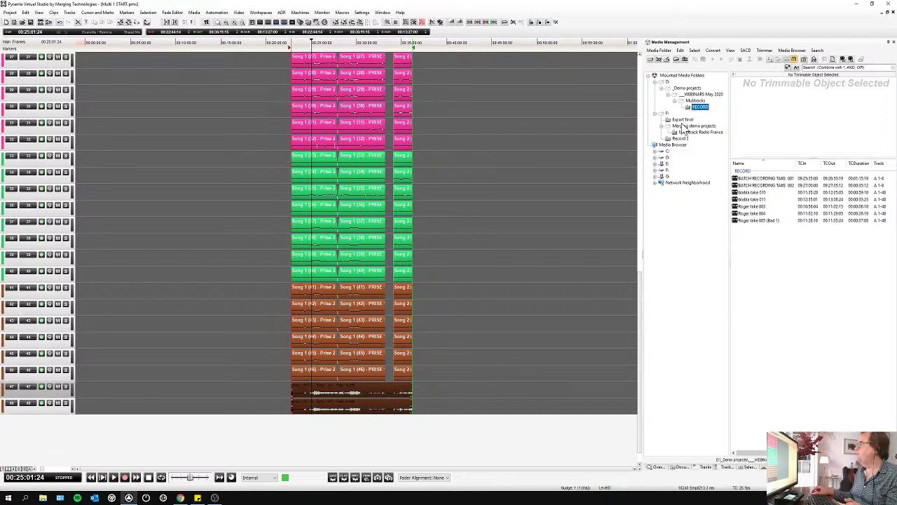
click(684, 120)
click(740, 180)
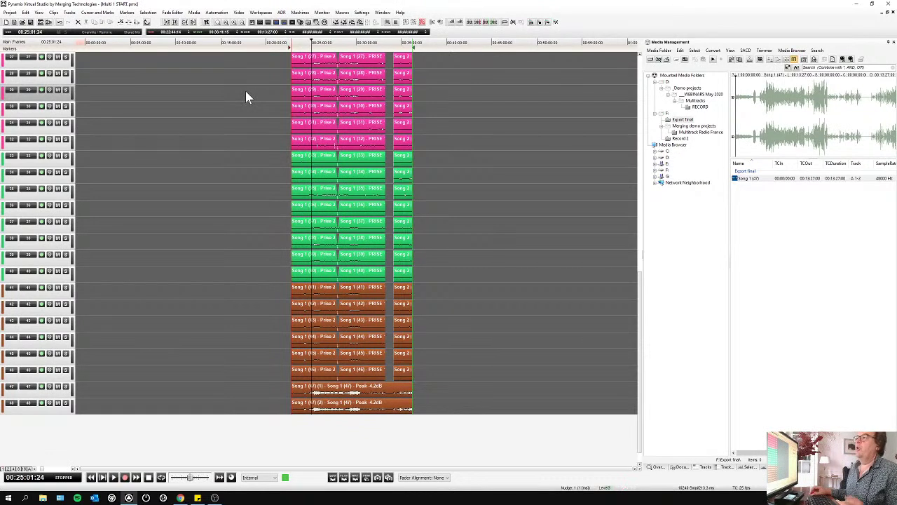
- Examine the conform options for relinking clips to new media, and close them without relinking
click(10, 13)
mouse_move(48, 164)
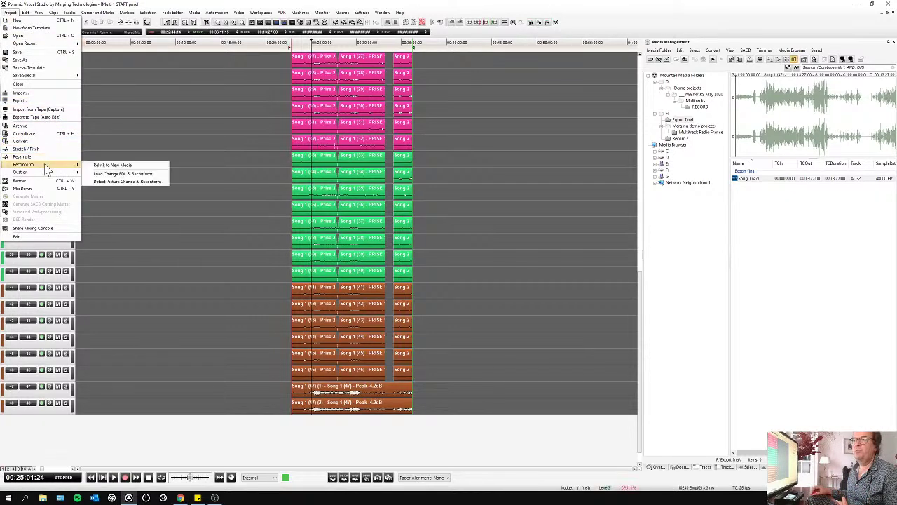
click(109, 166)
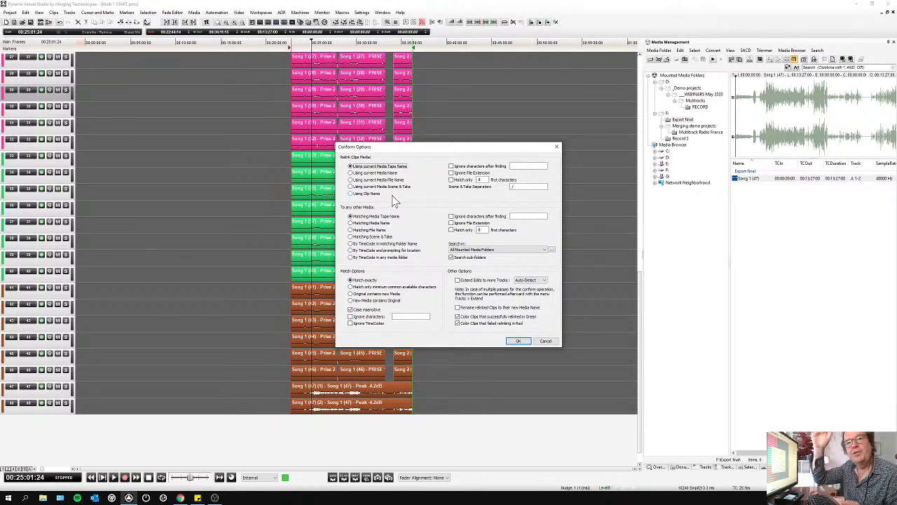
click(558, 147)
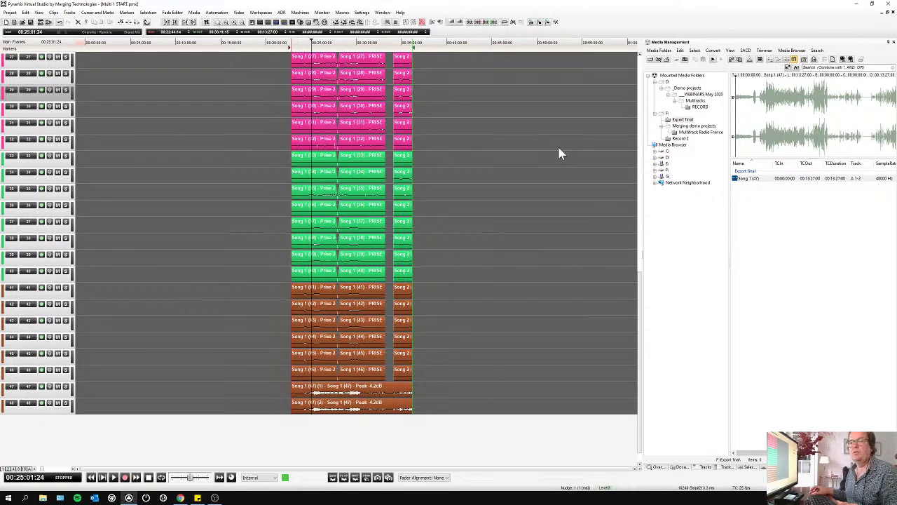
click(565, 247)
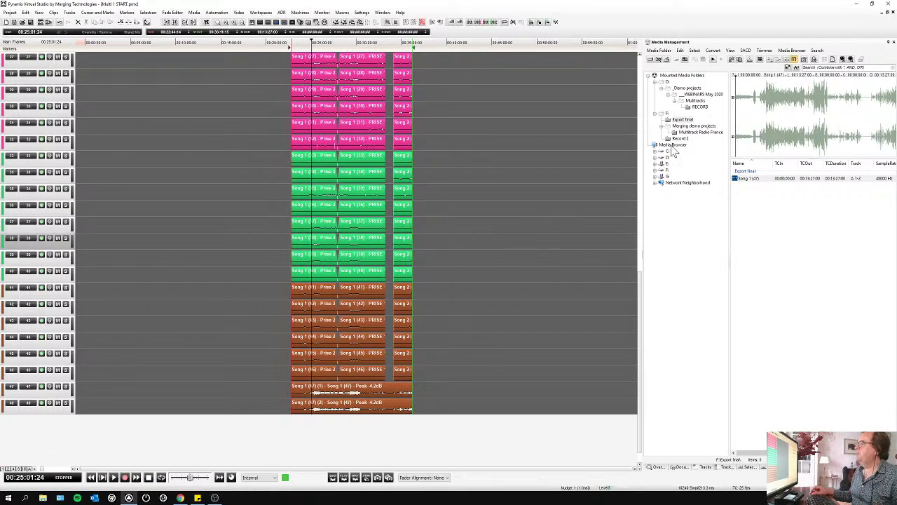
- Start a quick export of blabla take 010 from the RECORD media folder, with Record 2 on drive F: as the target
click(674, 139)
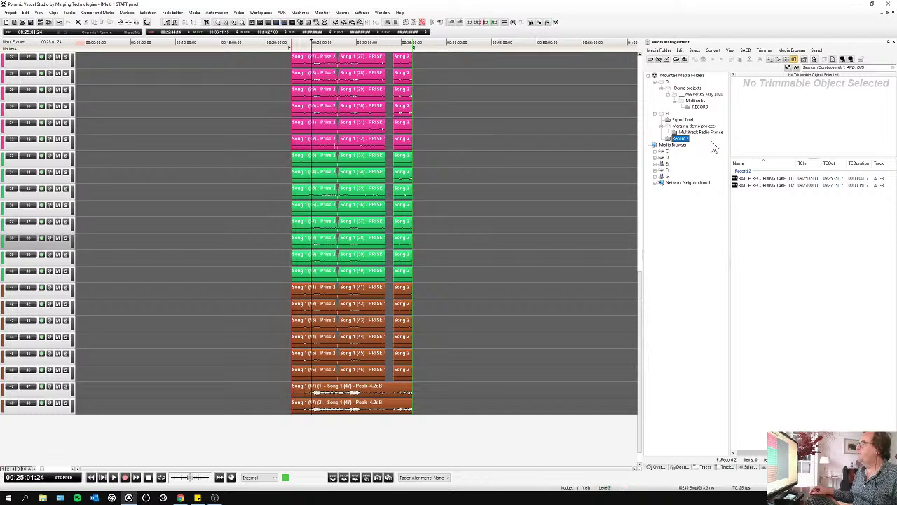
click(700, 109)
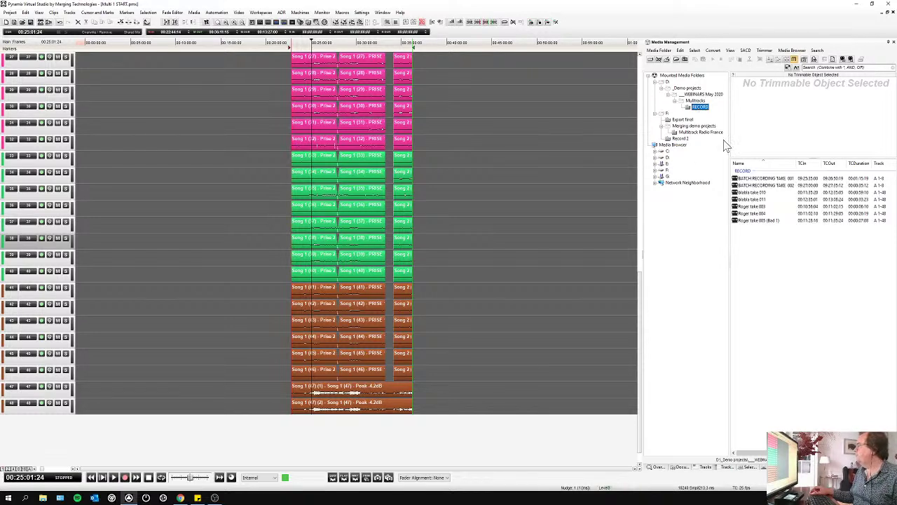
click(739, 195)
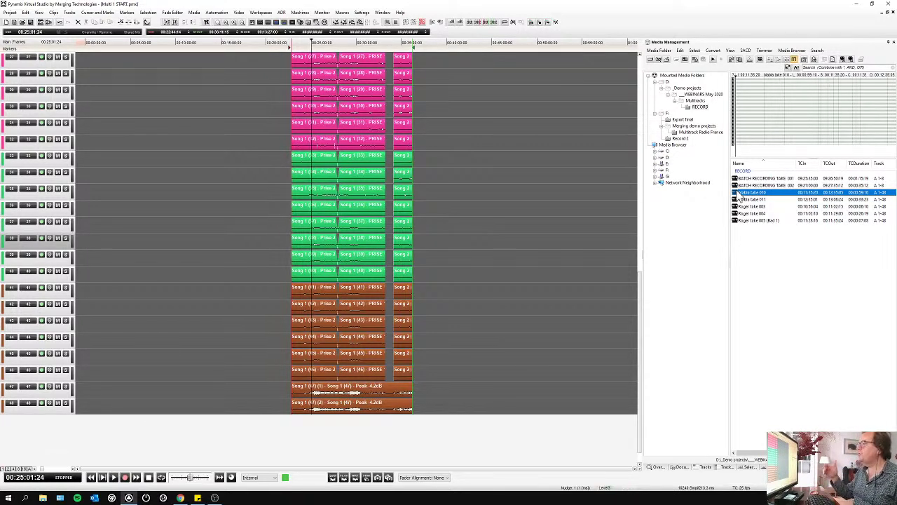
right_click(738, 195)
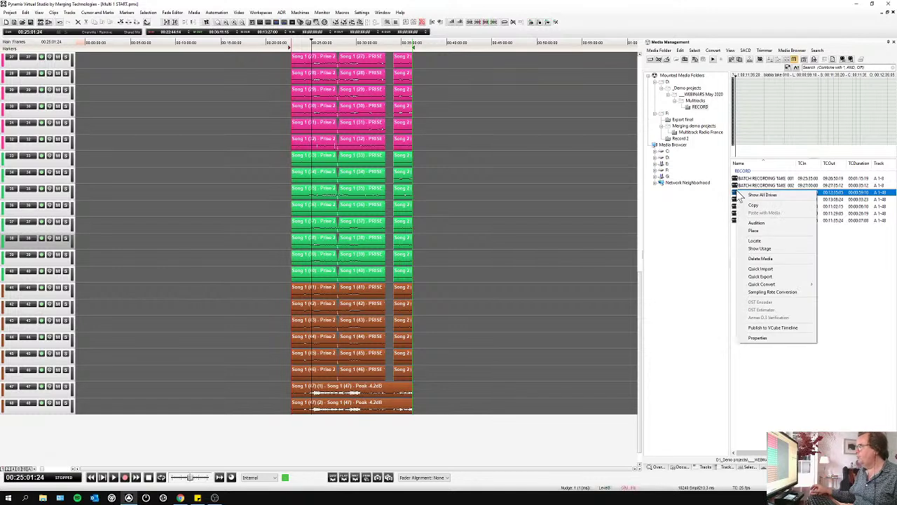
click(778, 278)
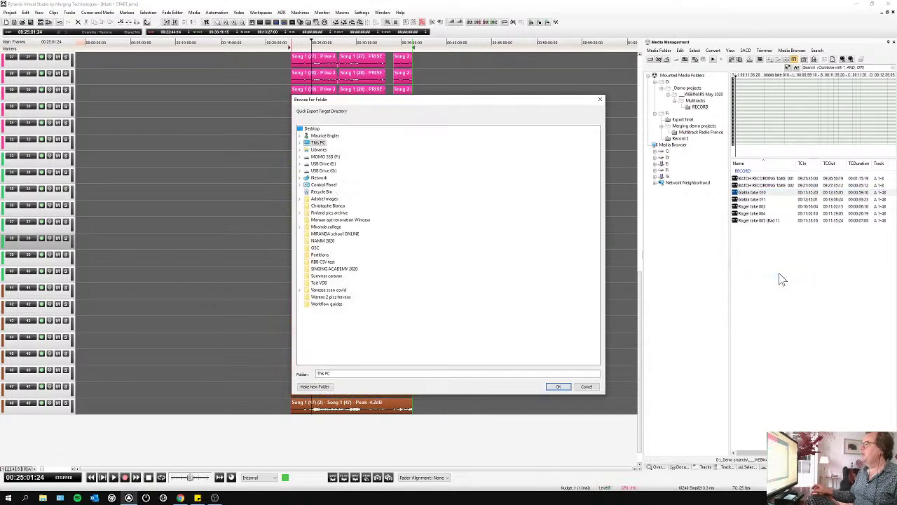
double_click(326, 156)
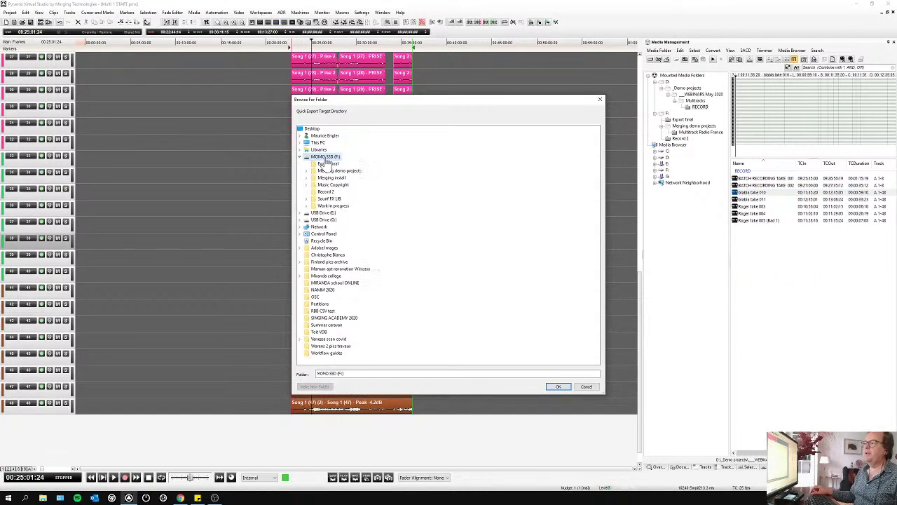
click(327, 192)
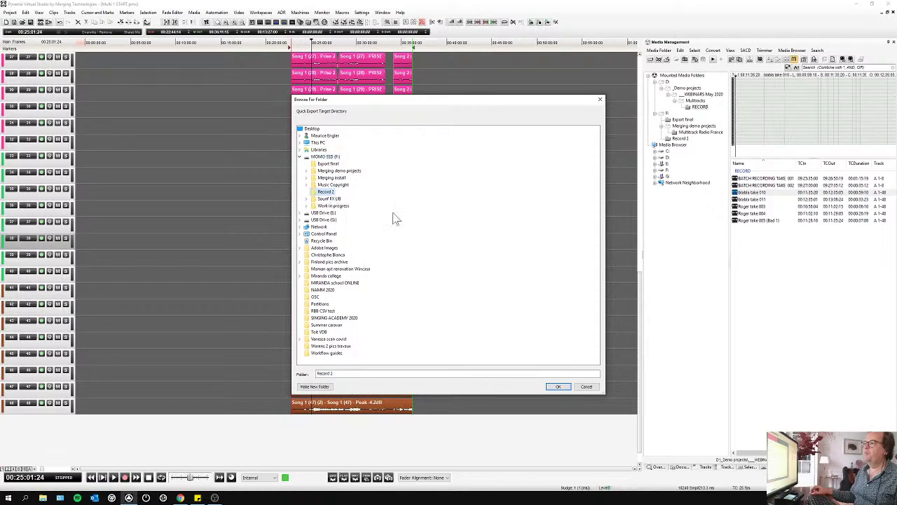
click(558, 387)
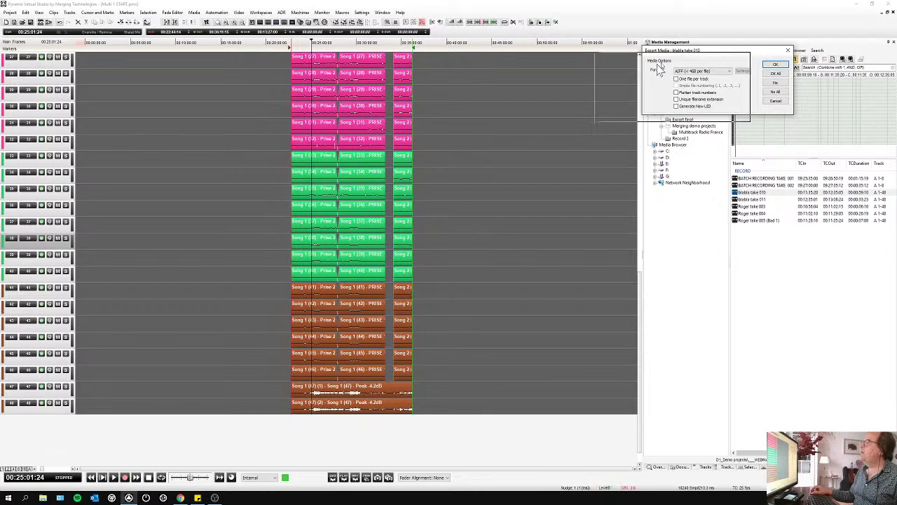
- Try to export the take in AIFF (< 4GB per file) format with all media options left off
click(411, 116)
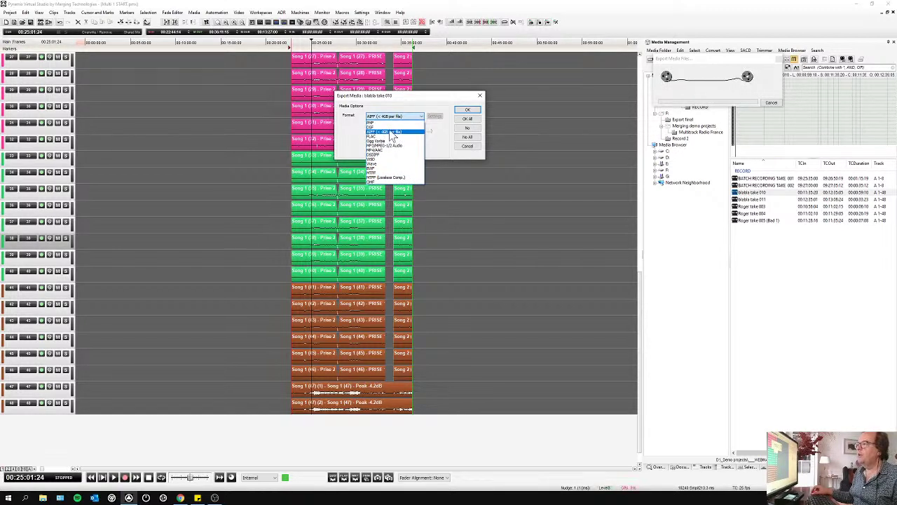
click(391, 132)
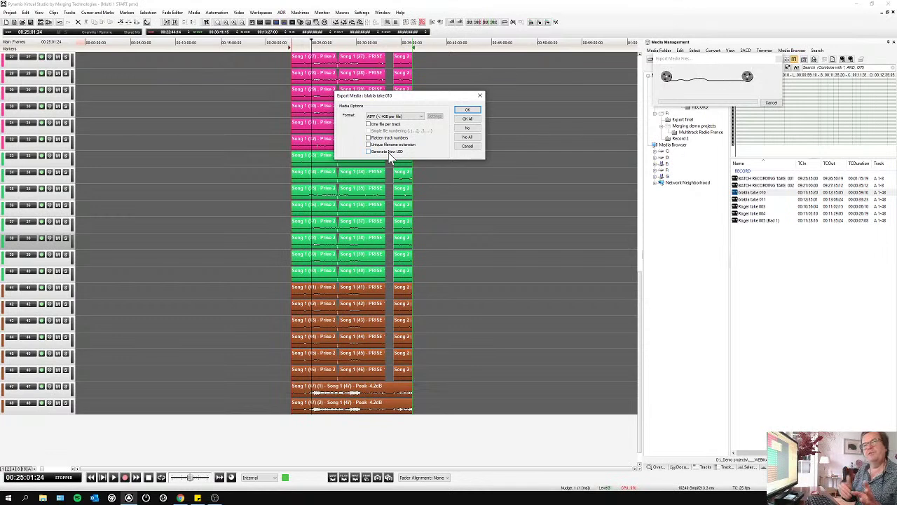
click(470, 109)
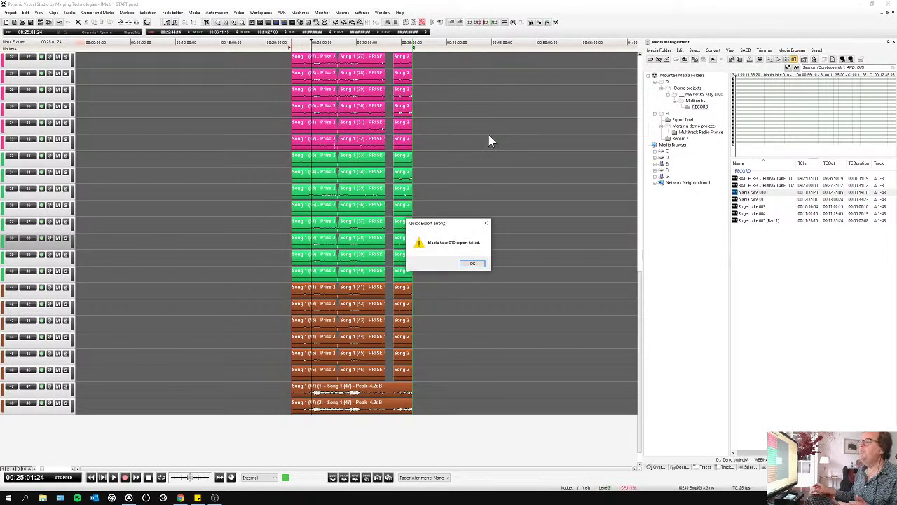
click(481, 264)
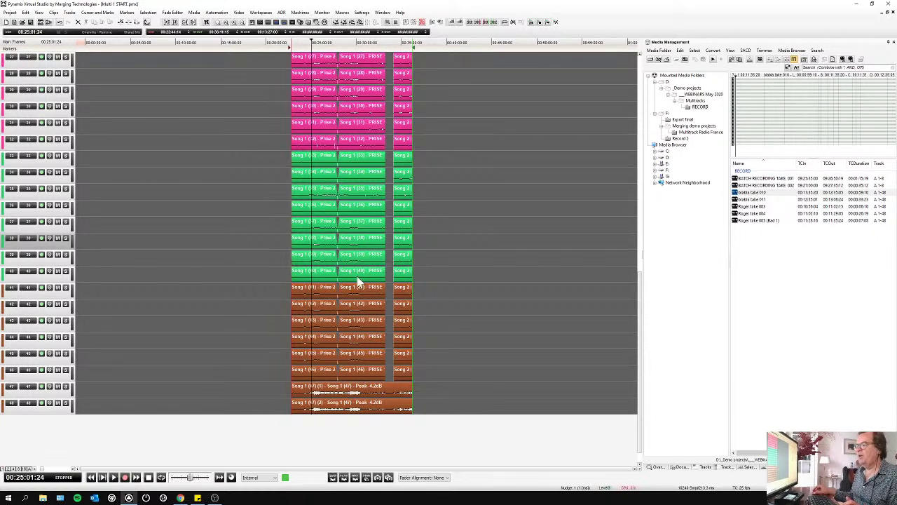
- Record a take of about 4 seconds on tracks 33, 36 and 37 from 00:25:49, and select it in the RECORD folder
click(42, 157)
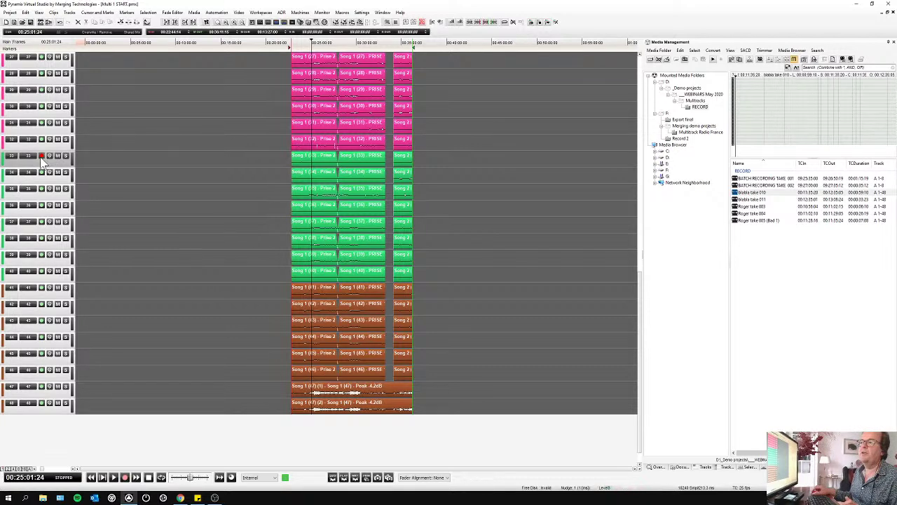
click(43, 206)
click(41, 221)
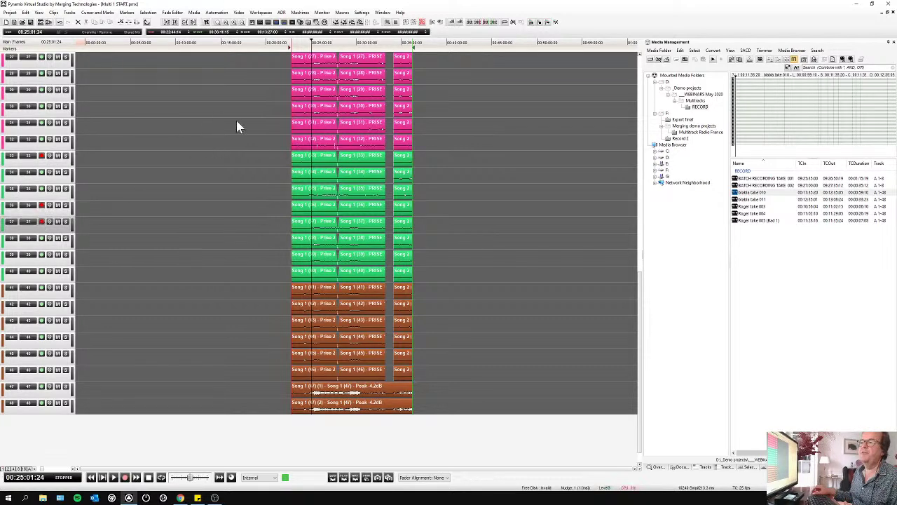
click(319, 42)
key(KP_Multiply)
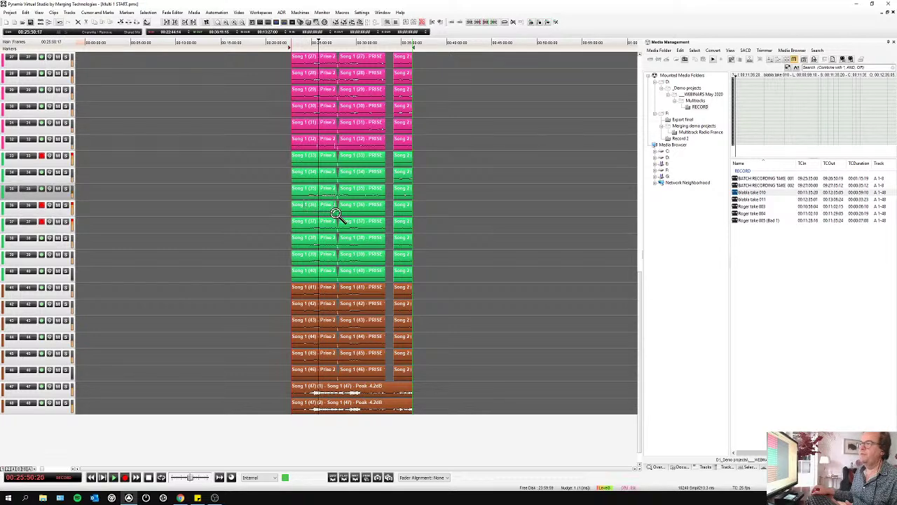
scroll(335, 213, up, 5)
key(space)
key(Return)
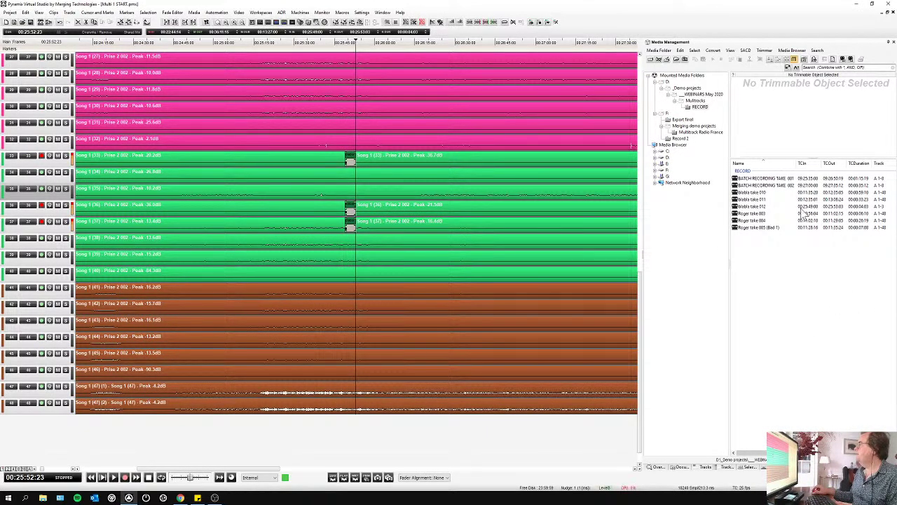
click(738, 208)
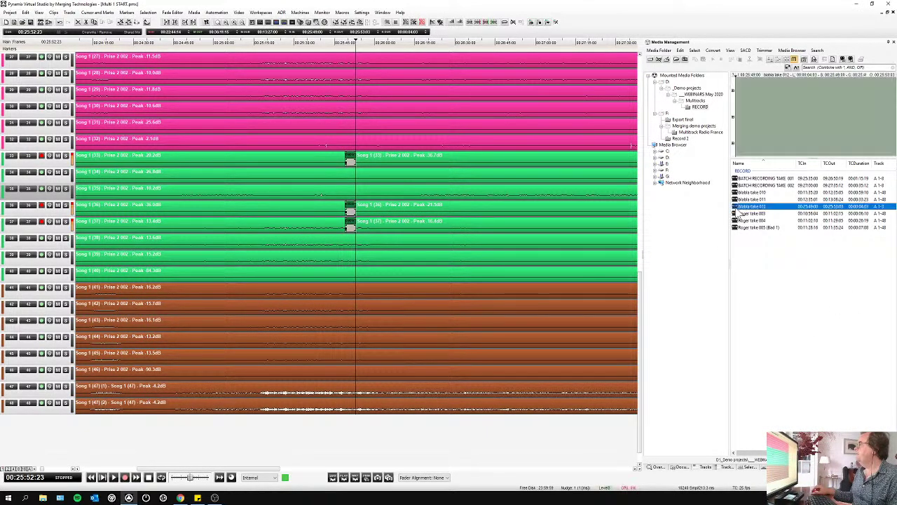
- Disarm the three armed tracks and turn off Flatten track numbers in the project's record settings
click(42, 156)
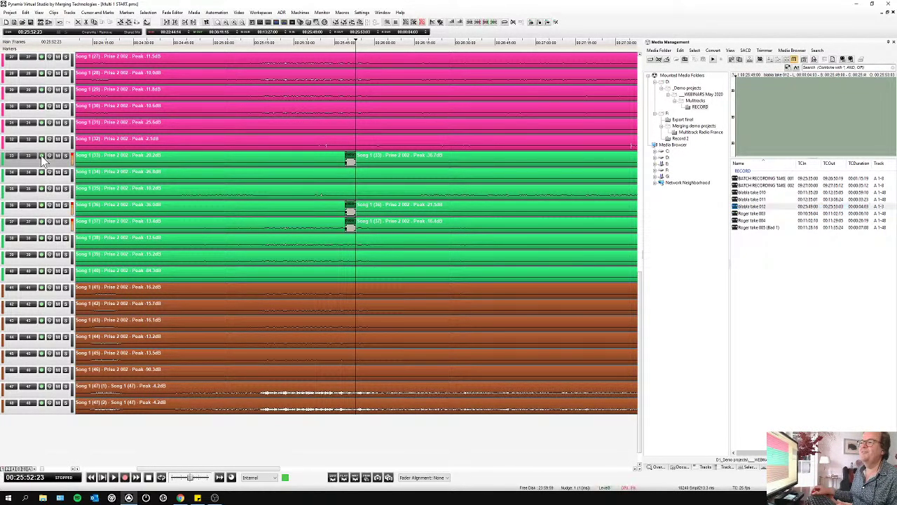
right_click(41, 157)
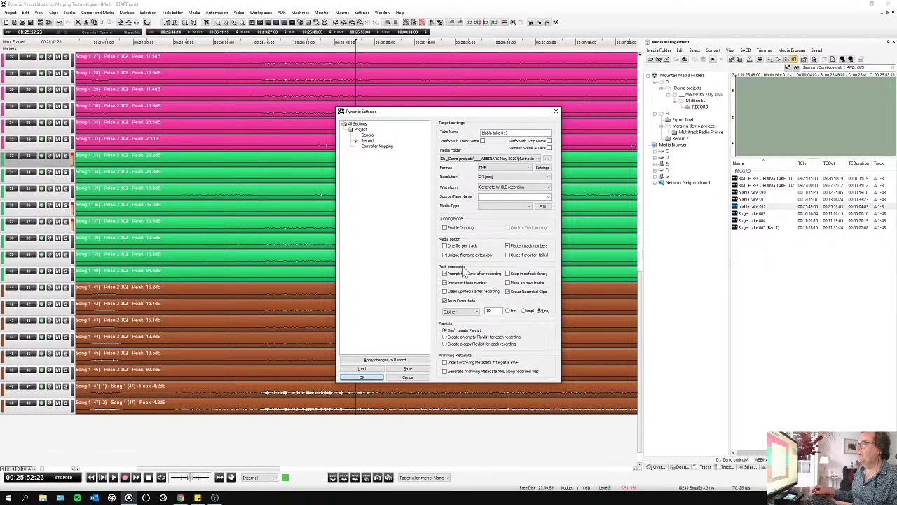
click(514, 247)
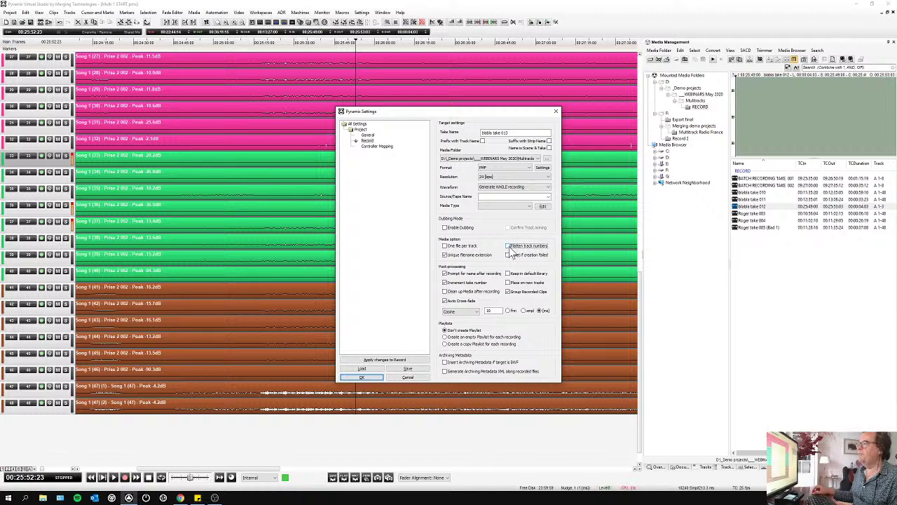
click(361, 377)
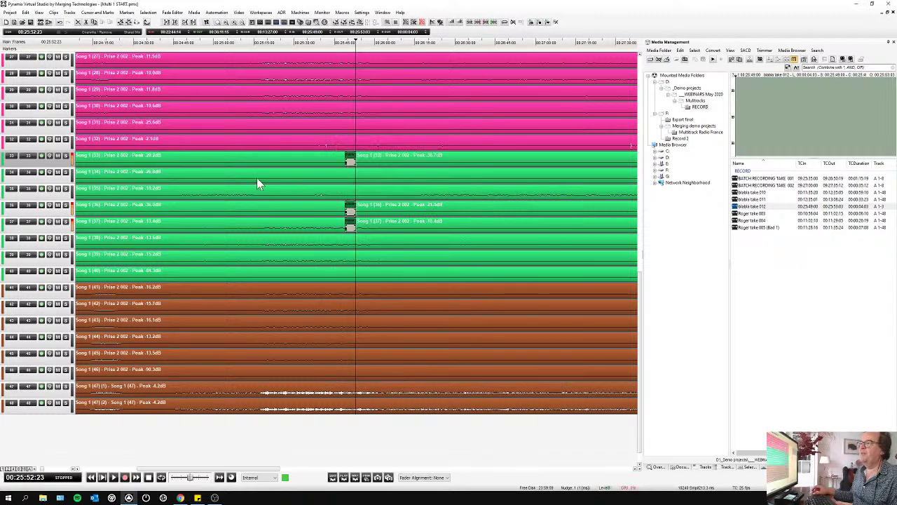
- Re-arm tracks 33, 36 and 37 and record another take of about 4 seconds from 00:25:53, accepting its proposed name
click(41, 155)
click(41, 204)
click(41, 221)
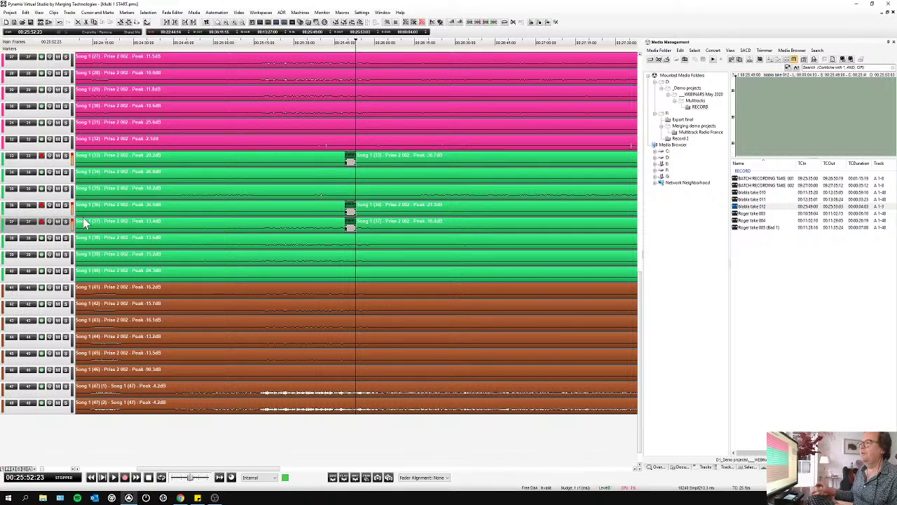
key(ctrl+space)
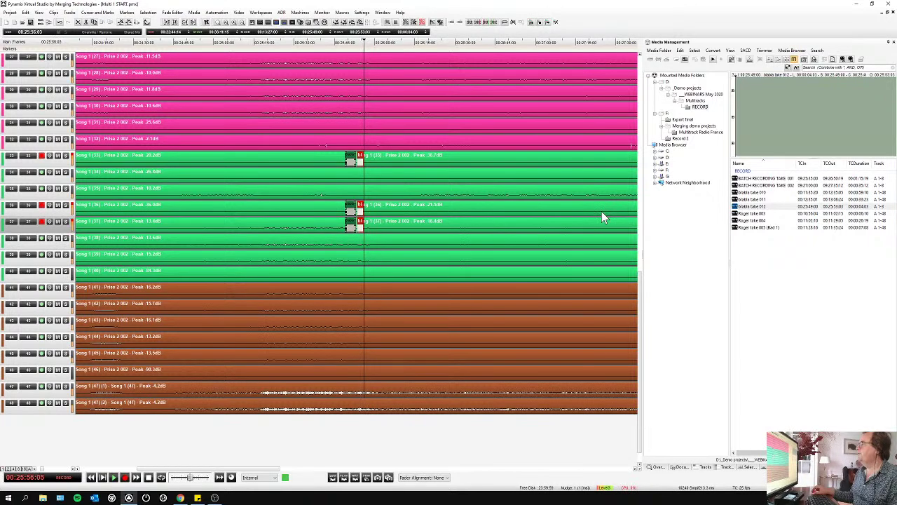
key(space)
key(Return)
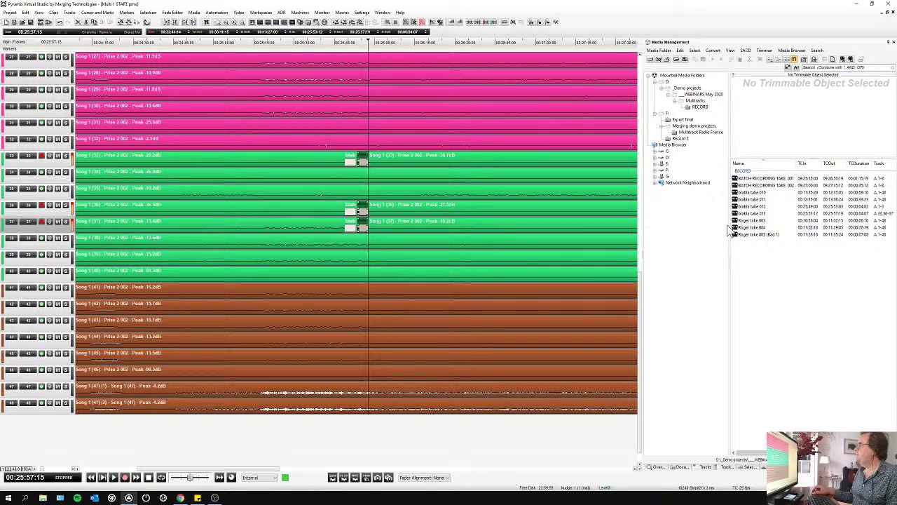
- Compare the track assignments of blabla takes 012 and 013, and place take 013 on tracks 33, 36 and 37 at about 00:26:41
click(750, 207)
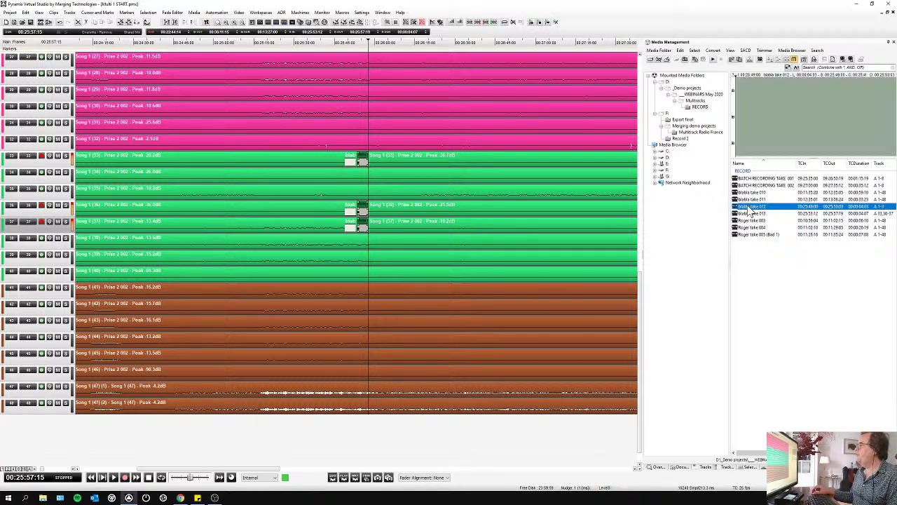
click(882, 214)
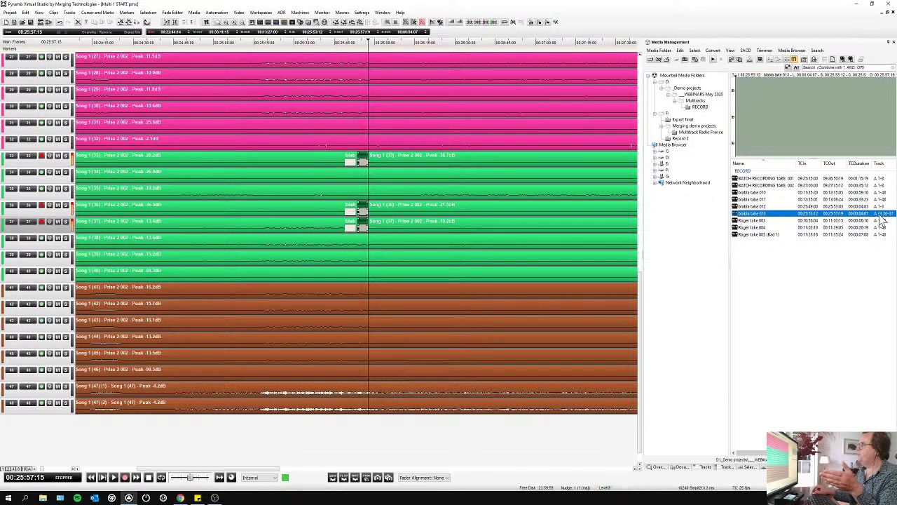
drag(883, 215, 498, 169)
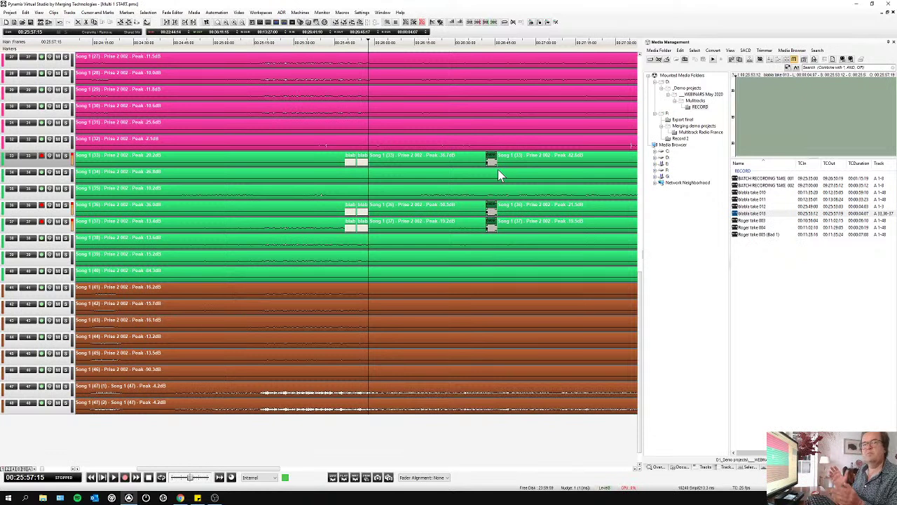